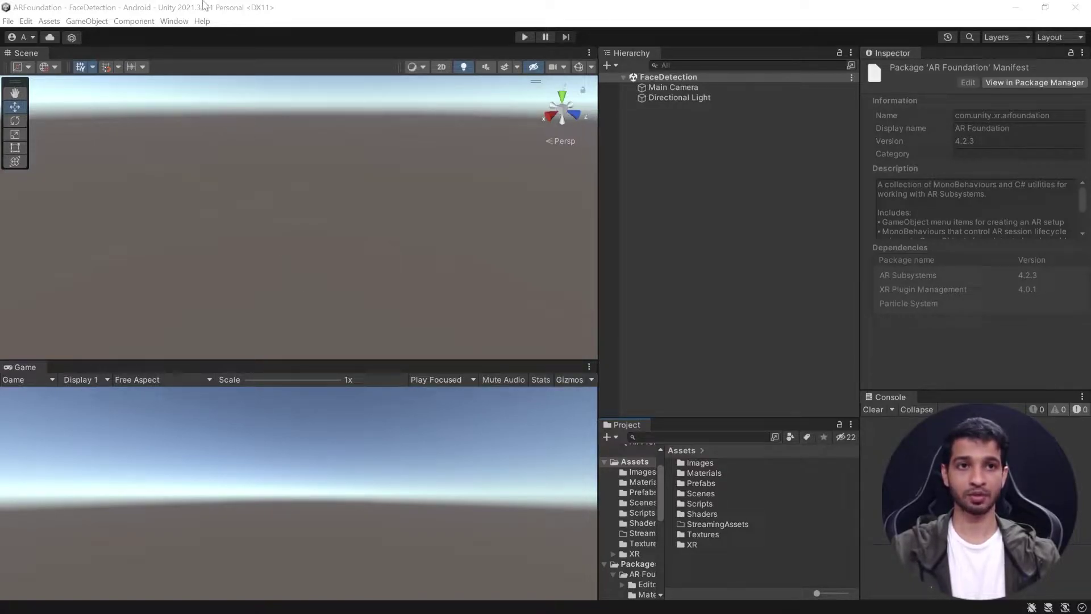
- Check the AR Foundation and ARCore XR Plugin packages in the Package Manager
click(174, 21)
click(200, 155)
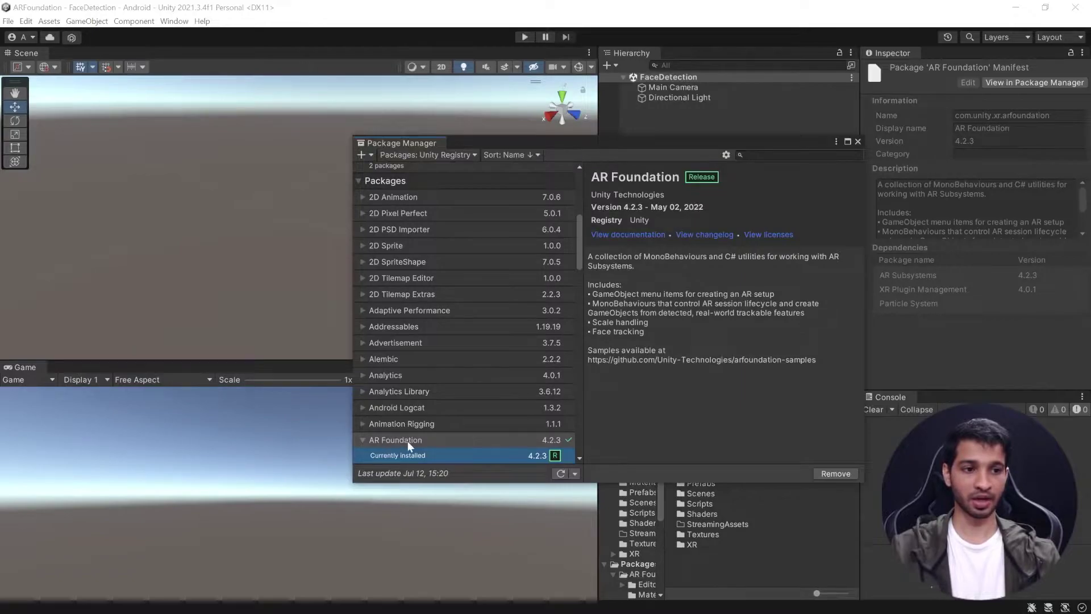
scroll(552, 442, down, 3)
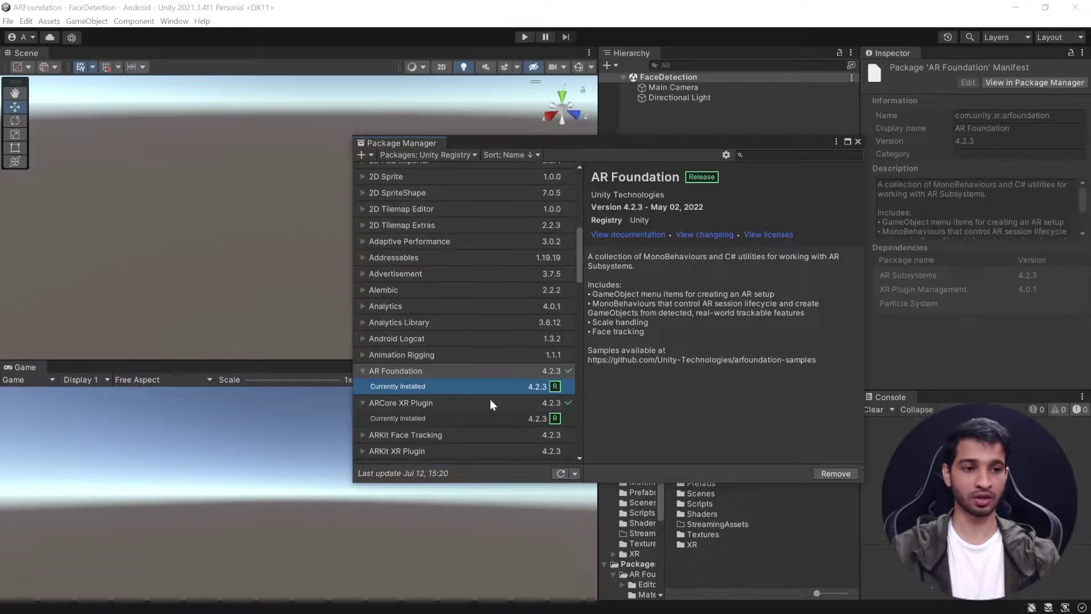
click(437, 401)
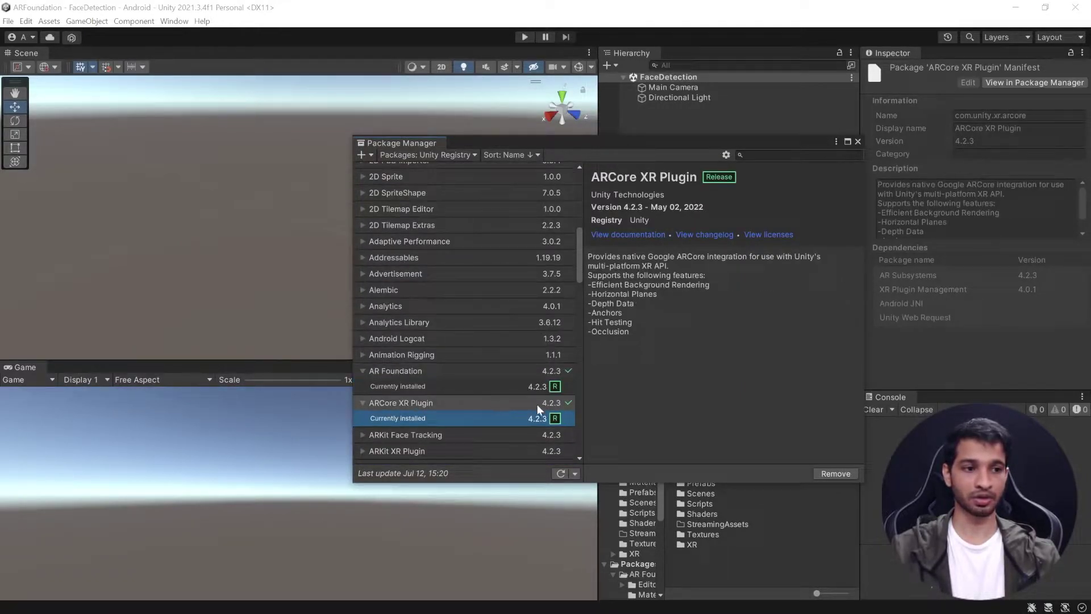
click(858, 141)
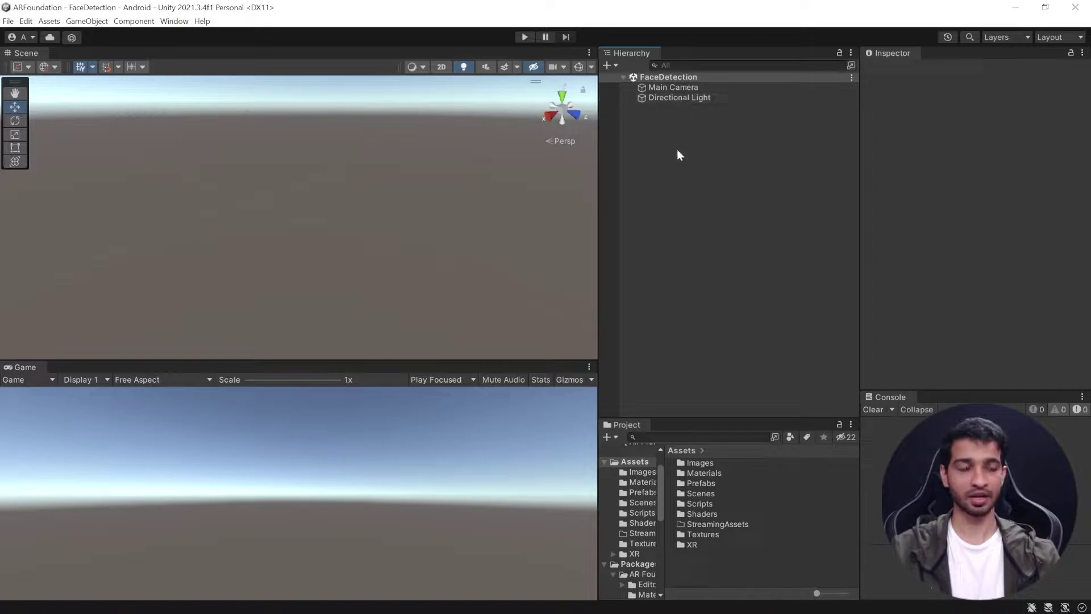
- Delete the Main Camera from the FaceDetection scene and add an AR Session Origin in its place
click(664, 90)
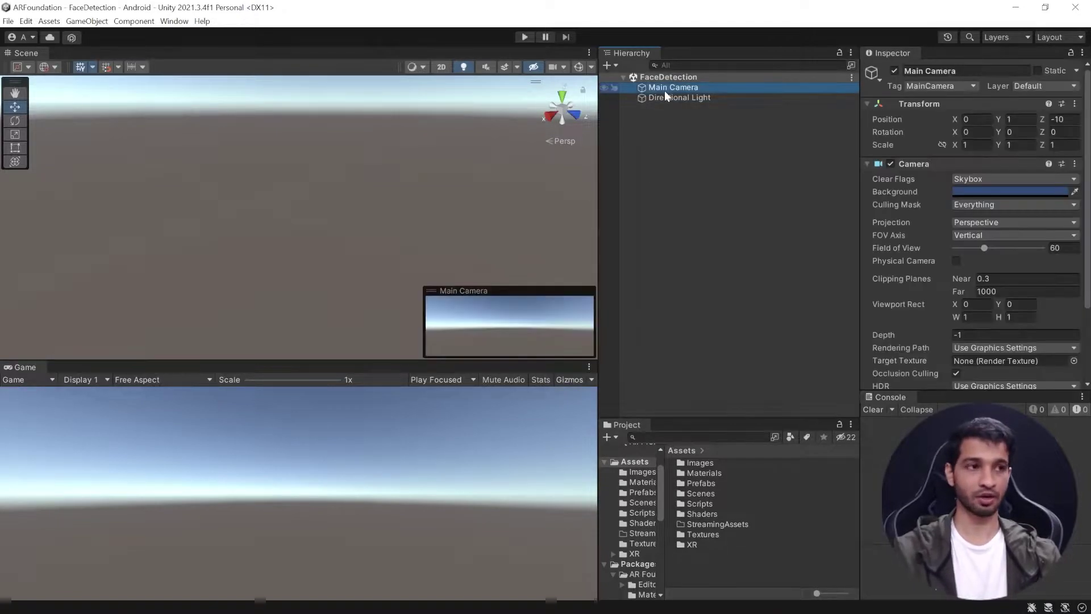
key(Delete)
right_click(657, 126)
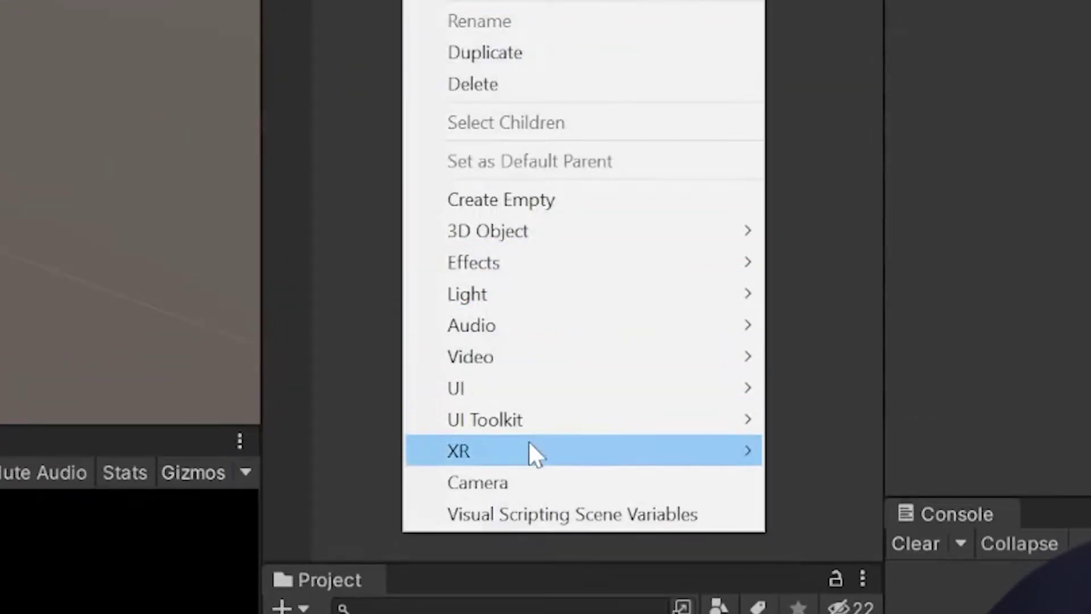
mouse_move(529, 452)
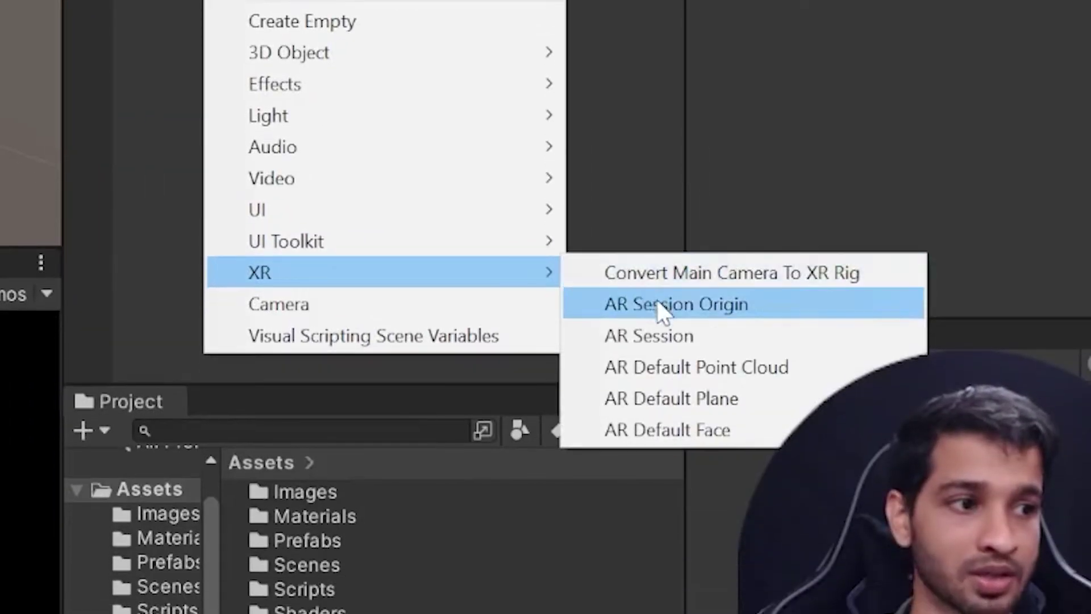
click(860, 490)
- Add an AR Session object to the FaceDetection scene
right_click(657, 99)
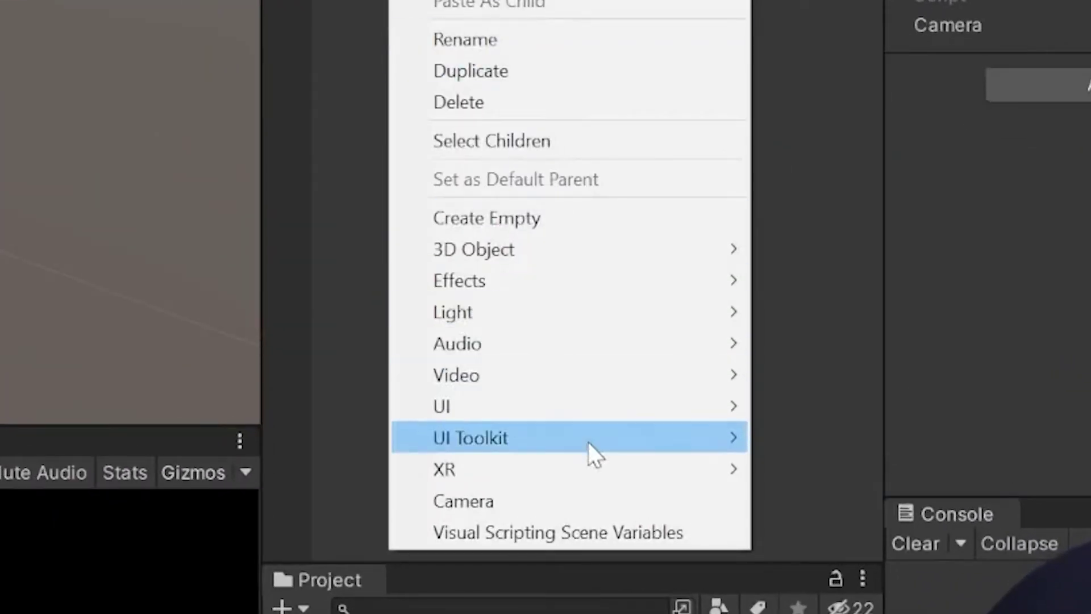
mouse_move(591, 470)
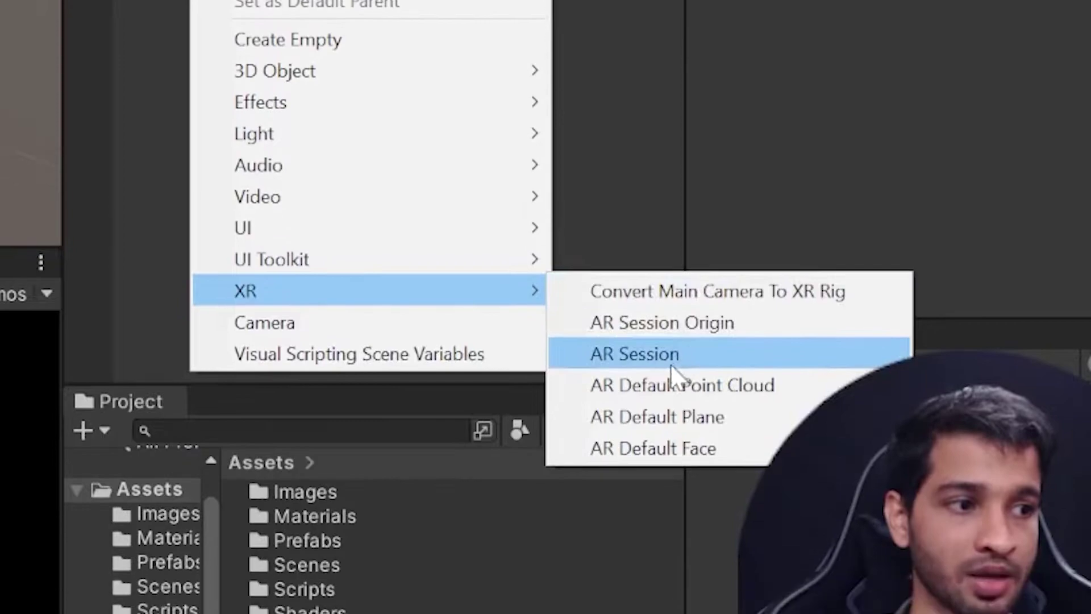
click(858, 532)
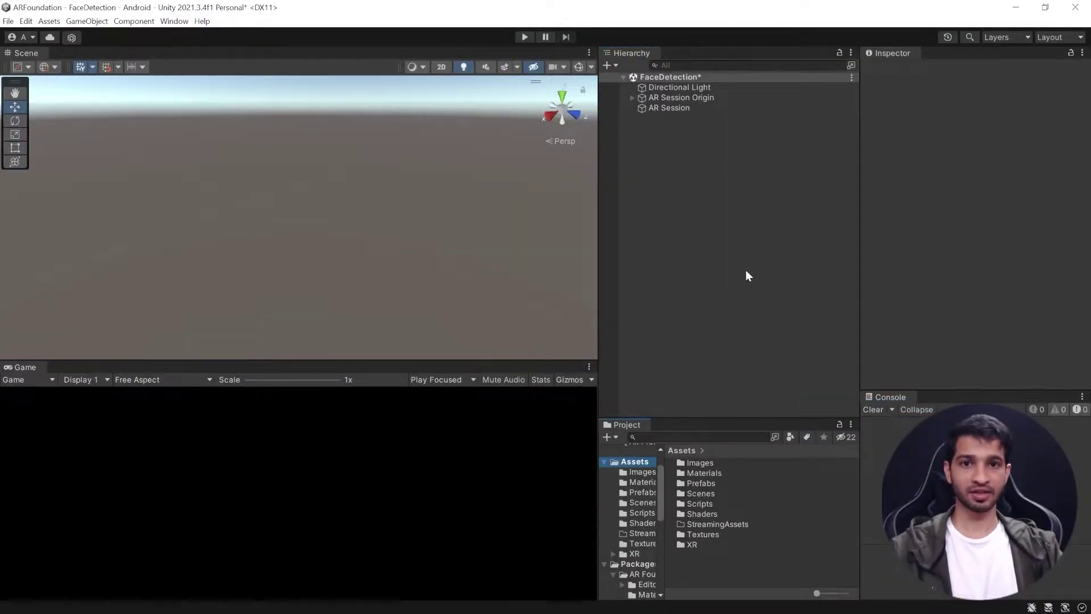
- Add the AR Face Manager component to the AR Session Origin
click(676, 100)
click(965, 214)
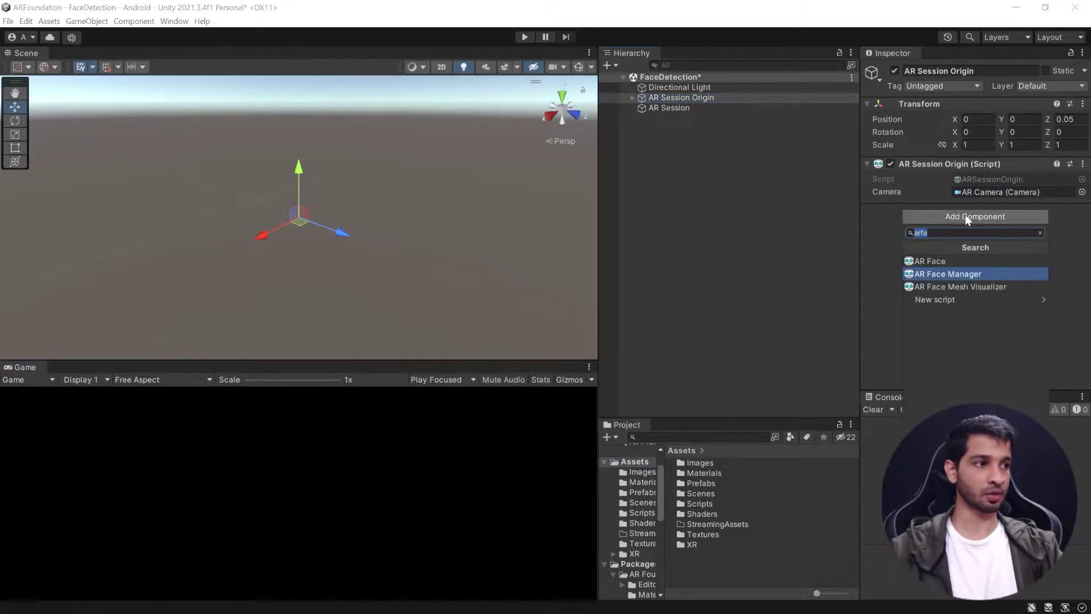
click(964, 274)
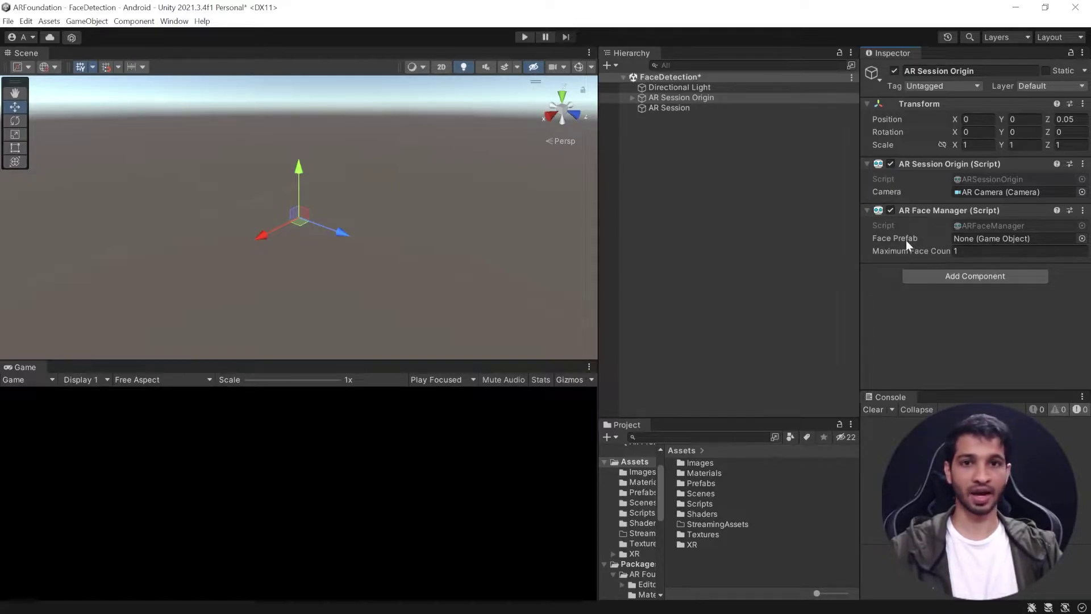
mouse_move(907, 241)
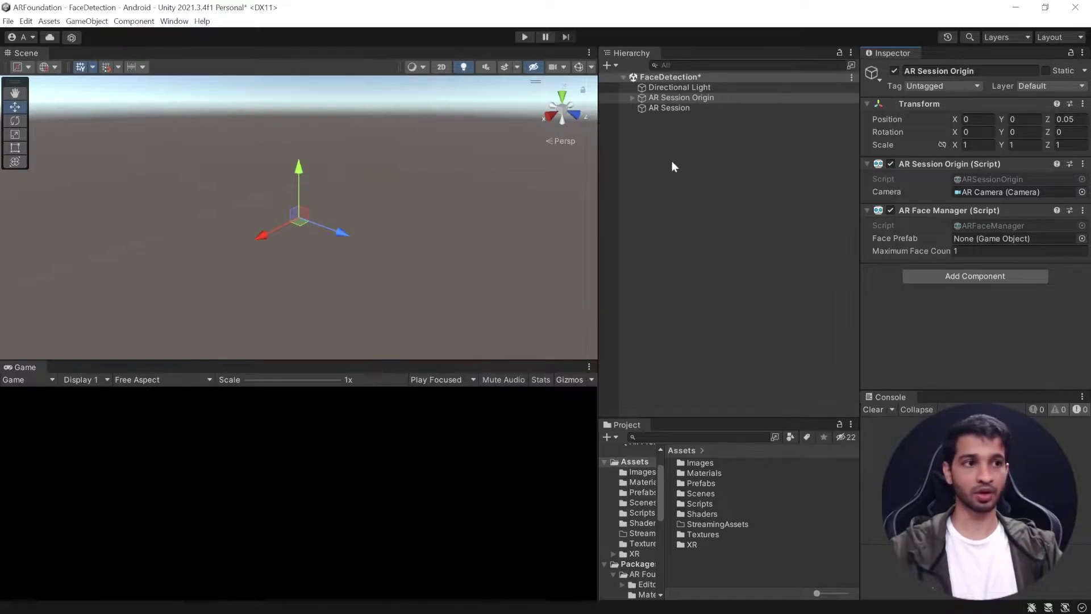
- Add an AR Default Face object to the root of the scene
right_click(628, 141)
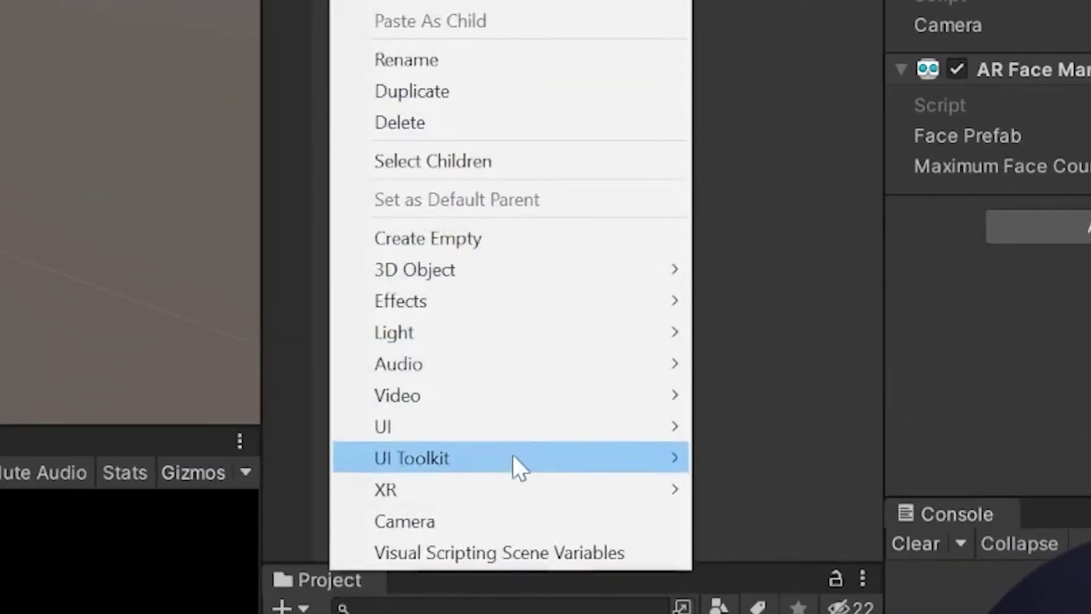
mouse_move(505, 488)
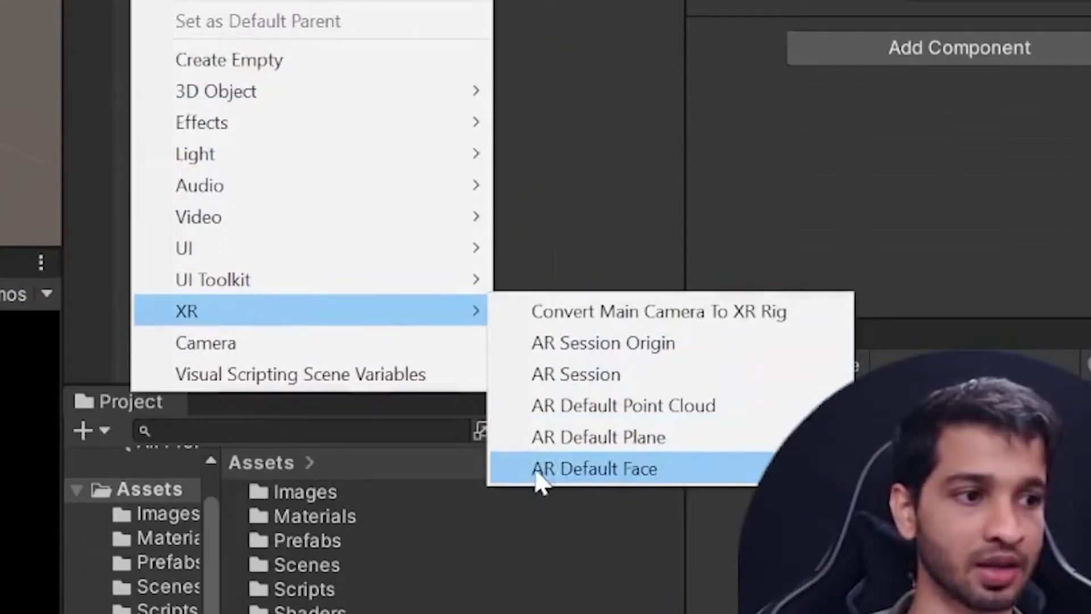
click(652, 473)
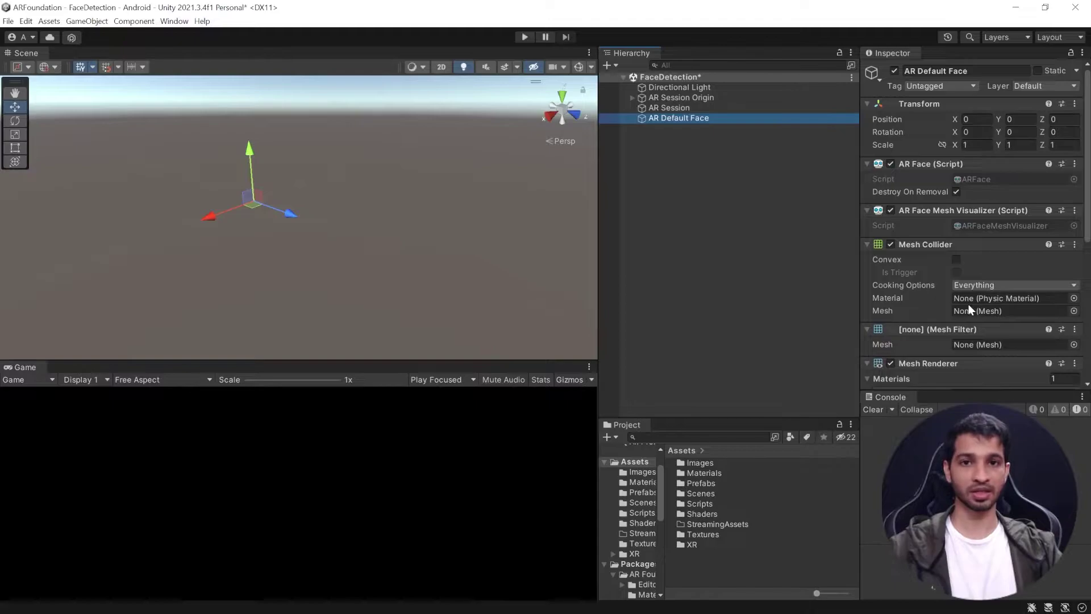
- Examine the DebugFace material used by the AR Default Face's Mesh Renderer and return to the Assets folder
scroll(971, 309, down, 3)
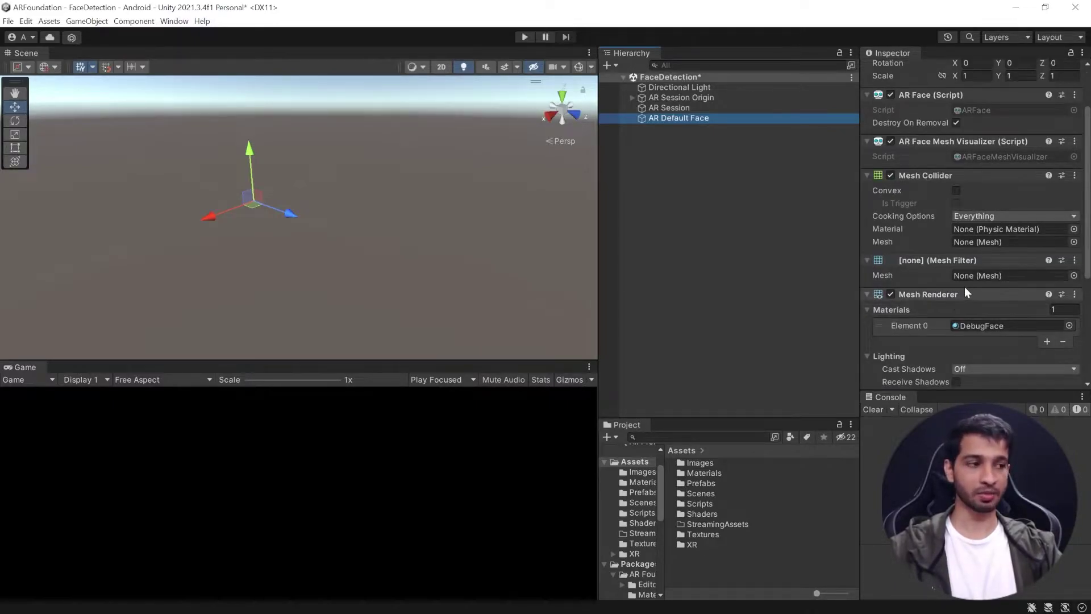
click(980, 325)
click(711, 464)
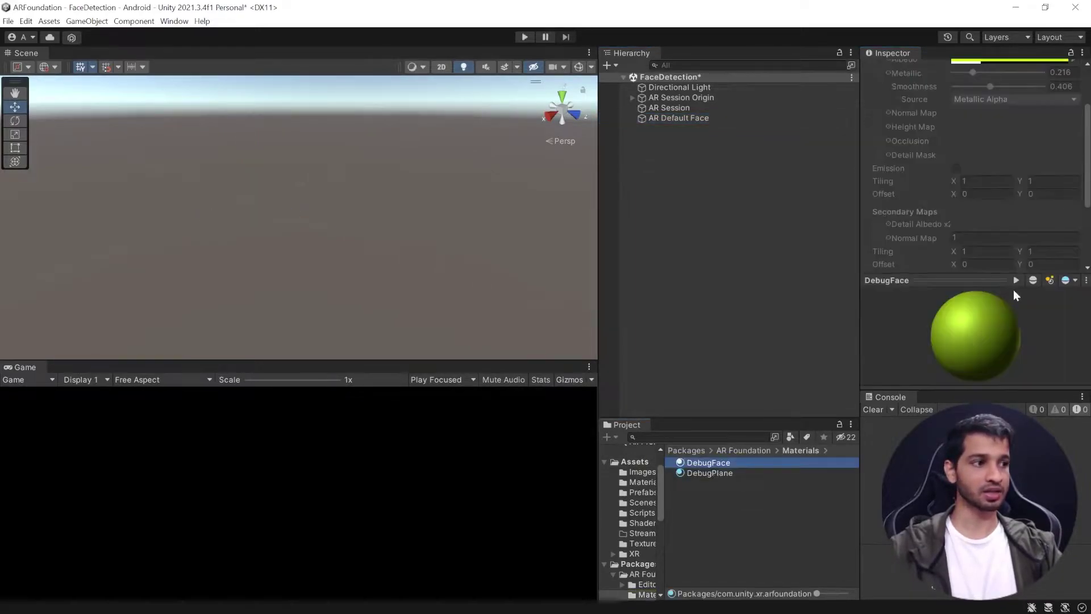
click(631, 461)
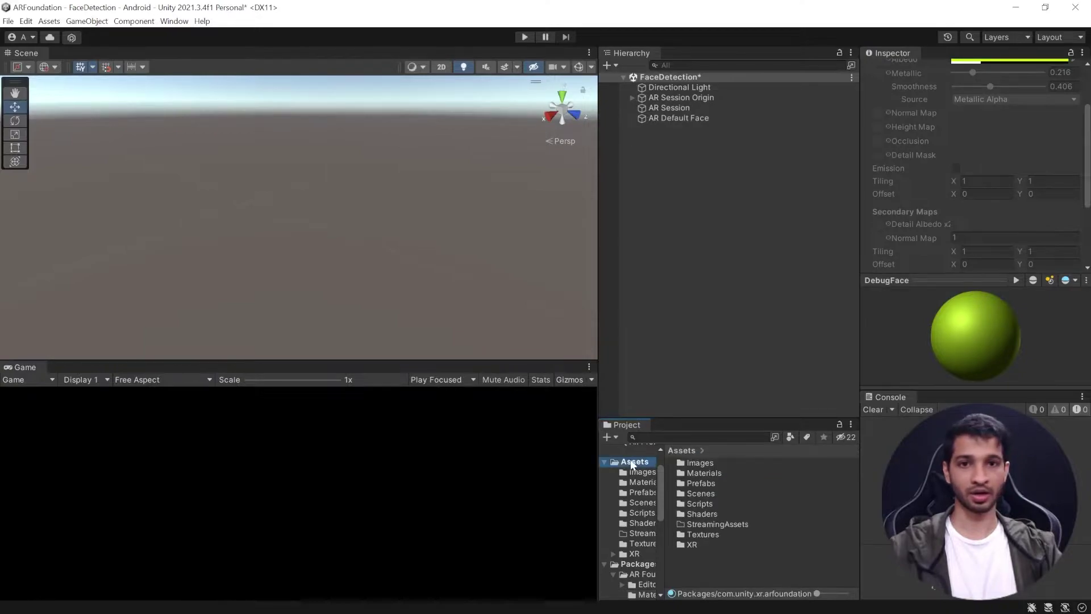
right_click(686, 572)
mouse_move(847, 269)
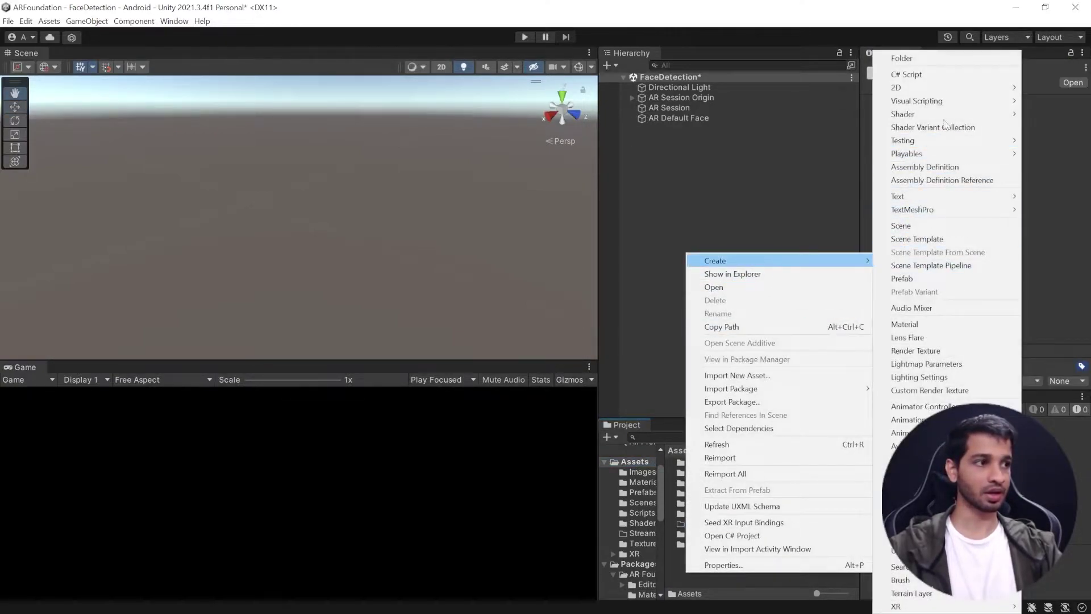
click(923, 324)
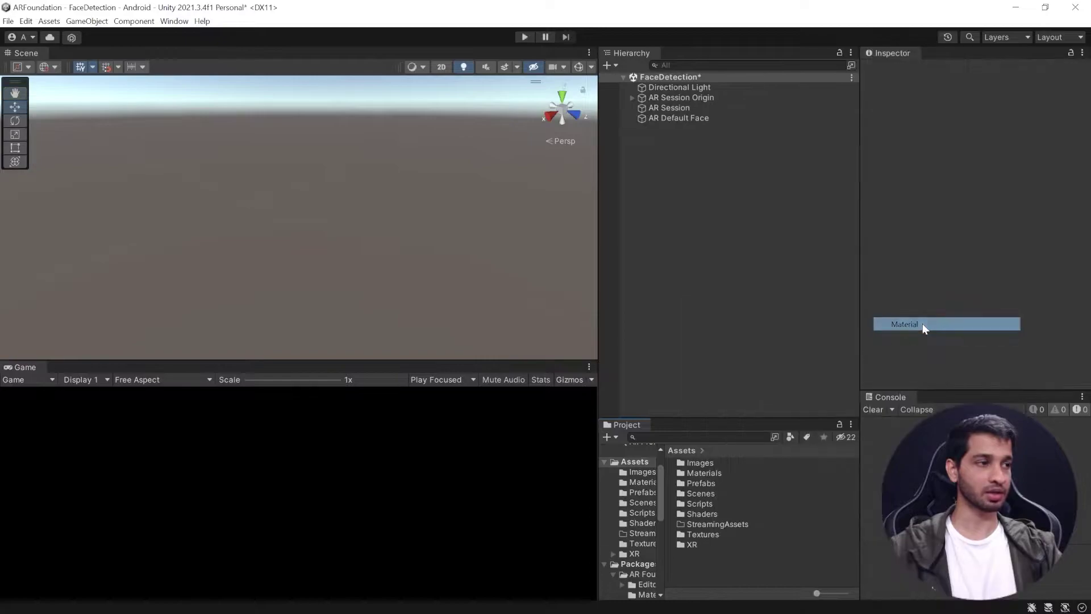
- Create a new material in the Assets folder and name it FaceMaterial
right_click(704, 561)
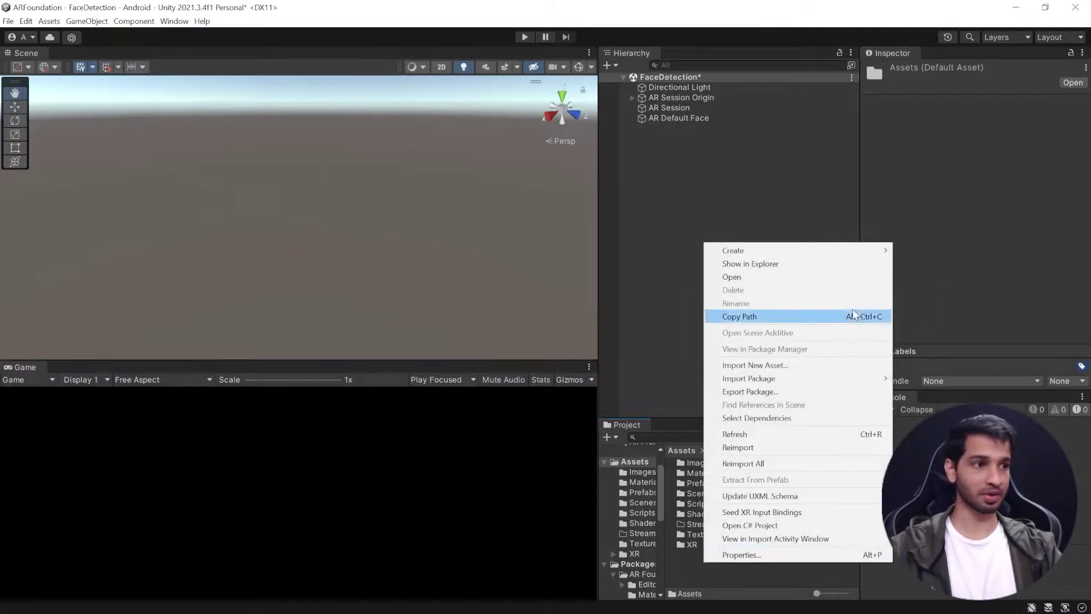
mouse_move(781, 249)
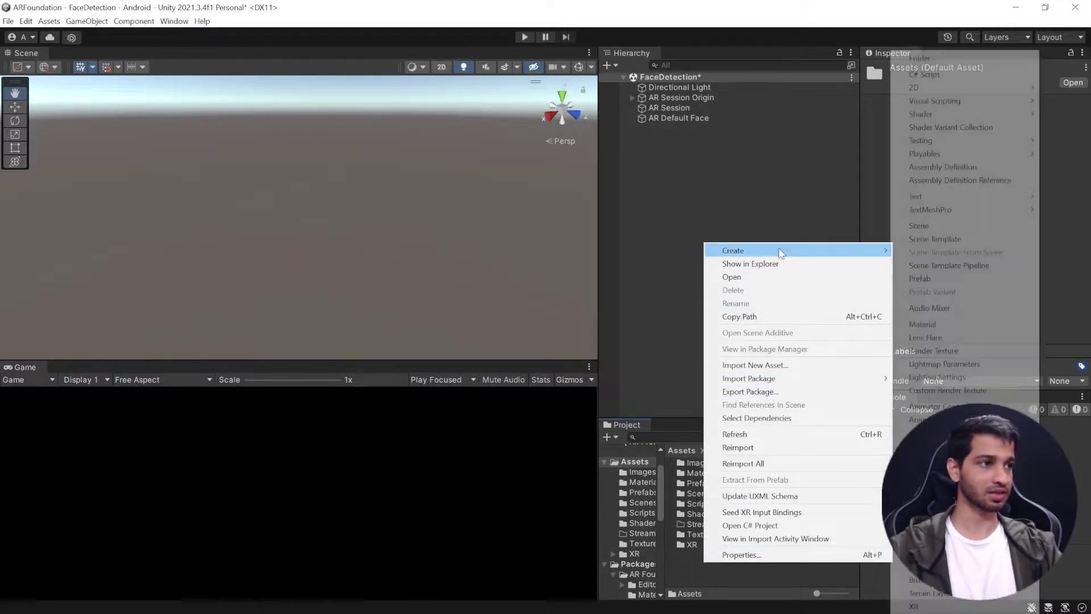
click(922, 324)
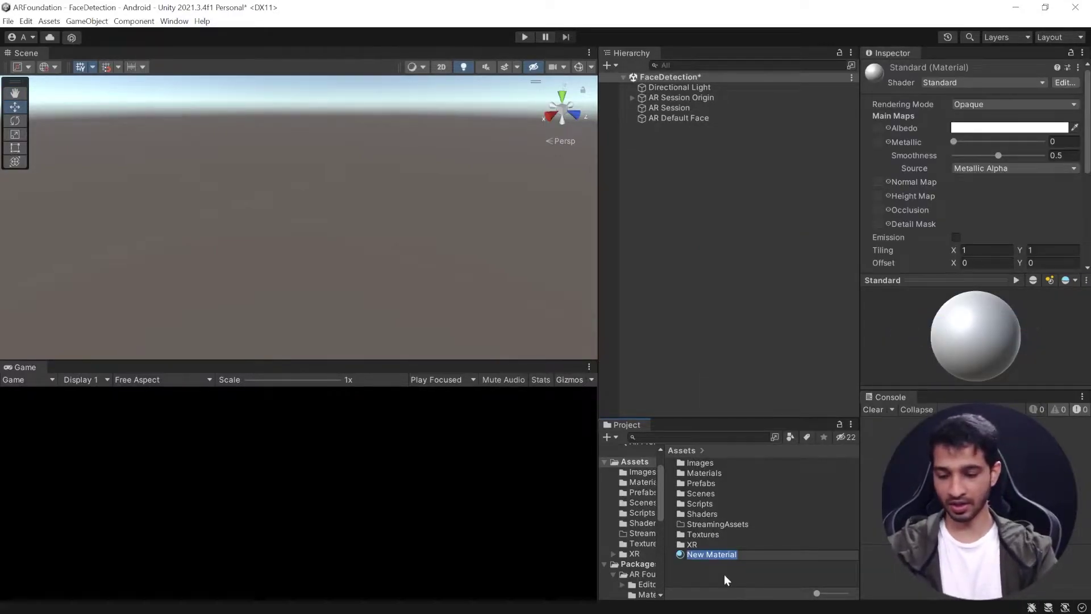
text(Face)
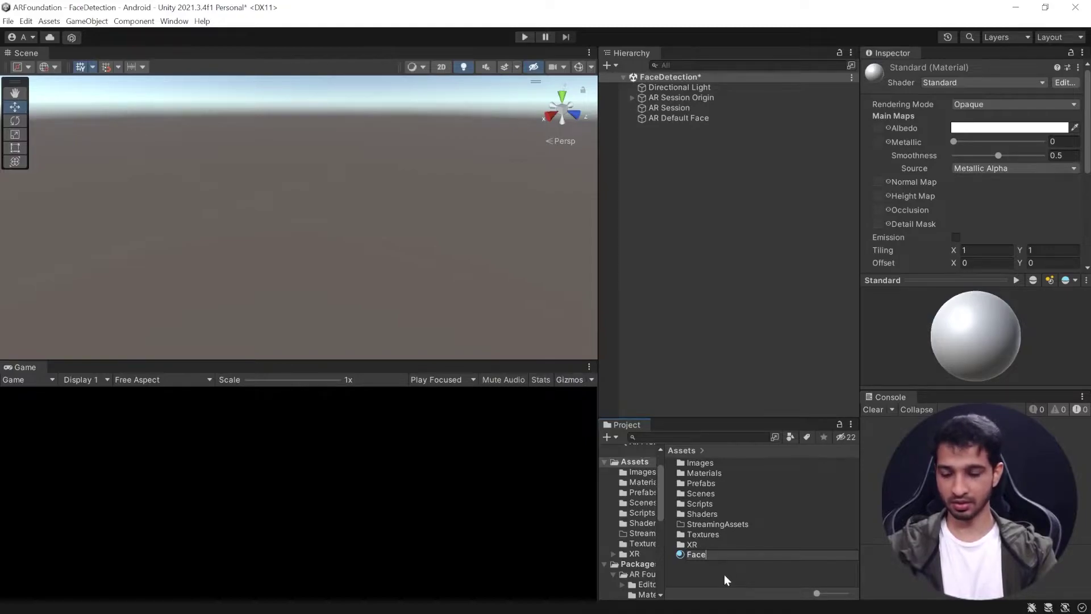
text(Material)
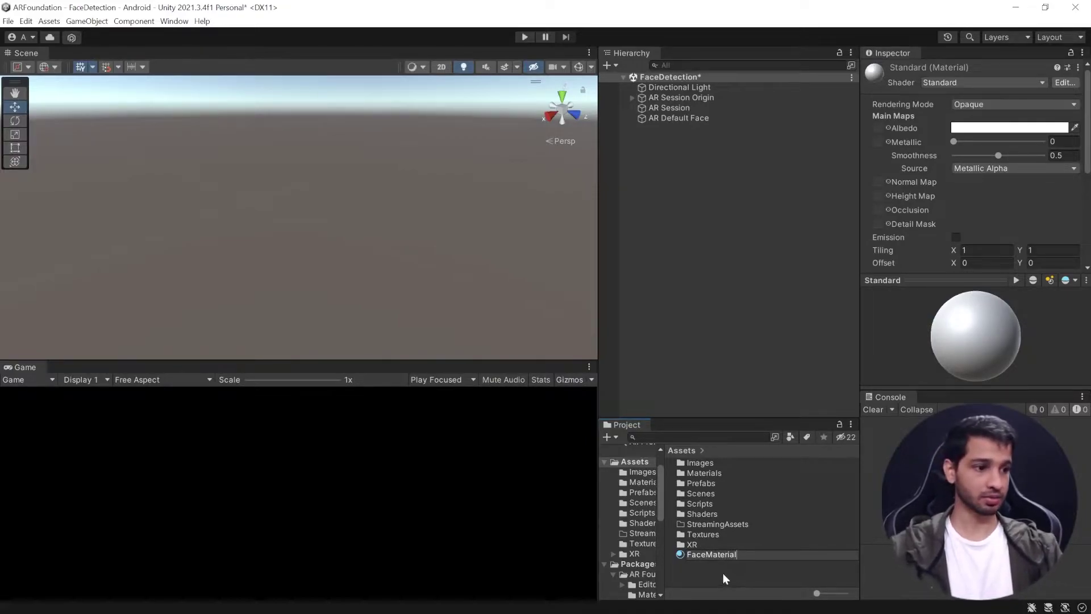
- Set the albedo colour of FaceMaterial to a saturated blue
click(711, 554)
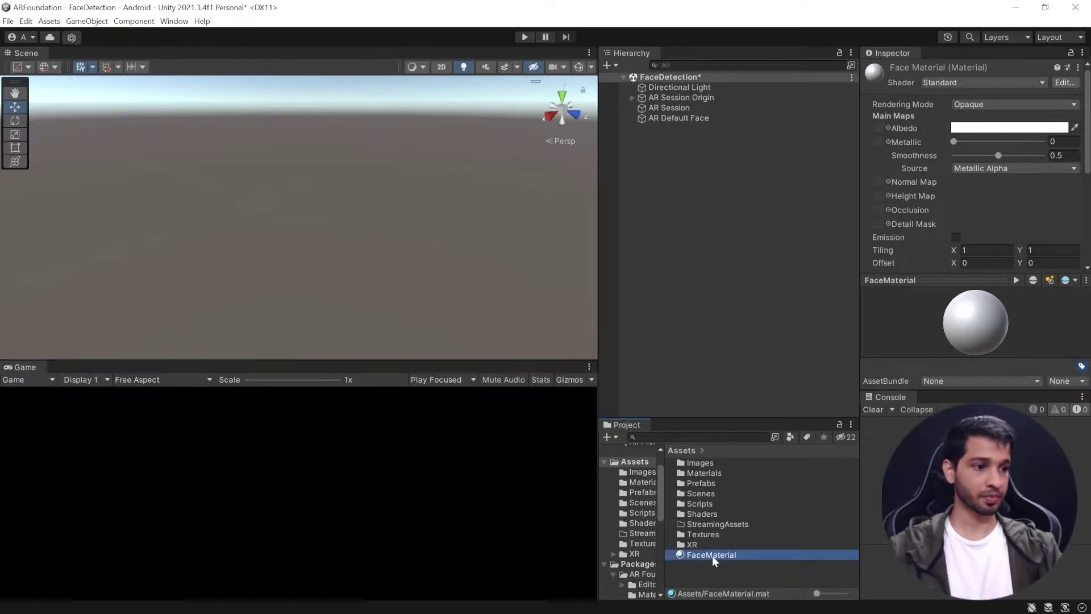
click(980, 126)
click(983, 283)
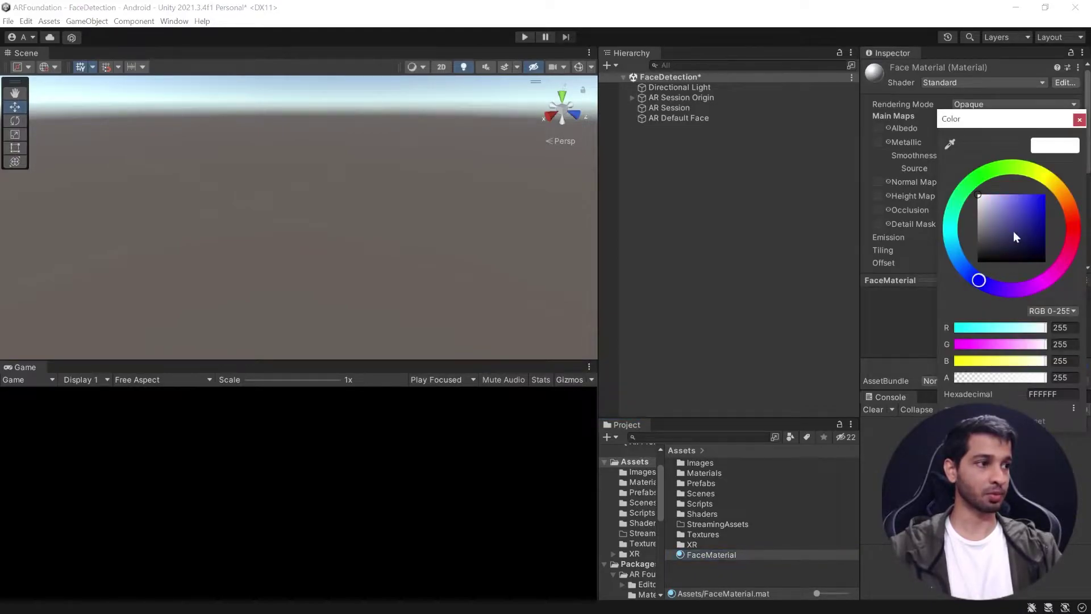
drag(1014, 231, 1038, 200)
click(1080, 119)
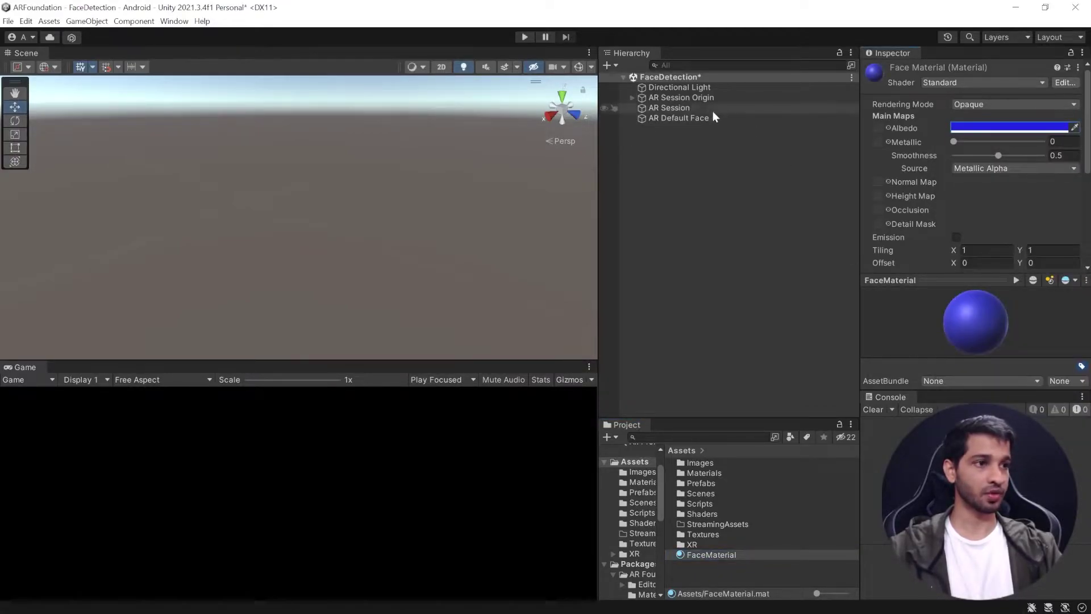
- Assign FaceMaterial to Element 0 of the AR Default Face's Mesh Renderer materials
click(681, 98)
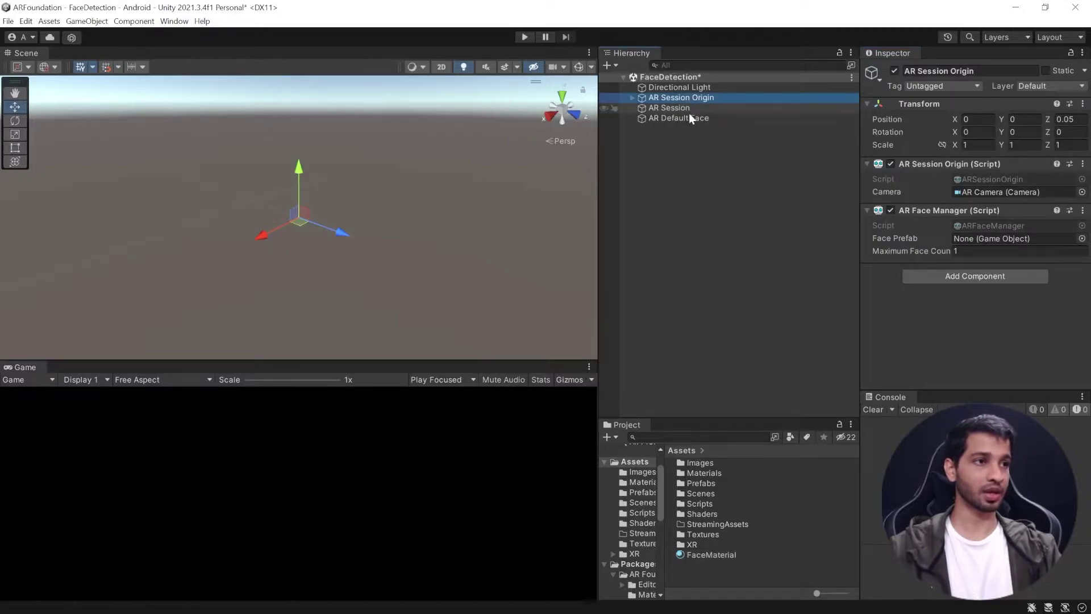
click(687, 118)
scroll(930, 295, down, 3)
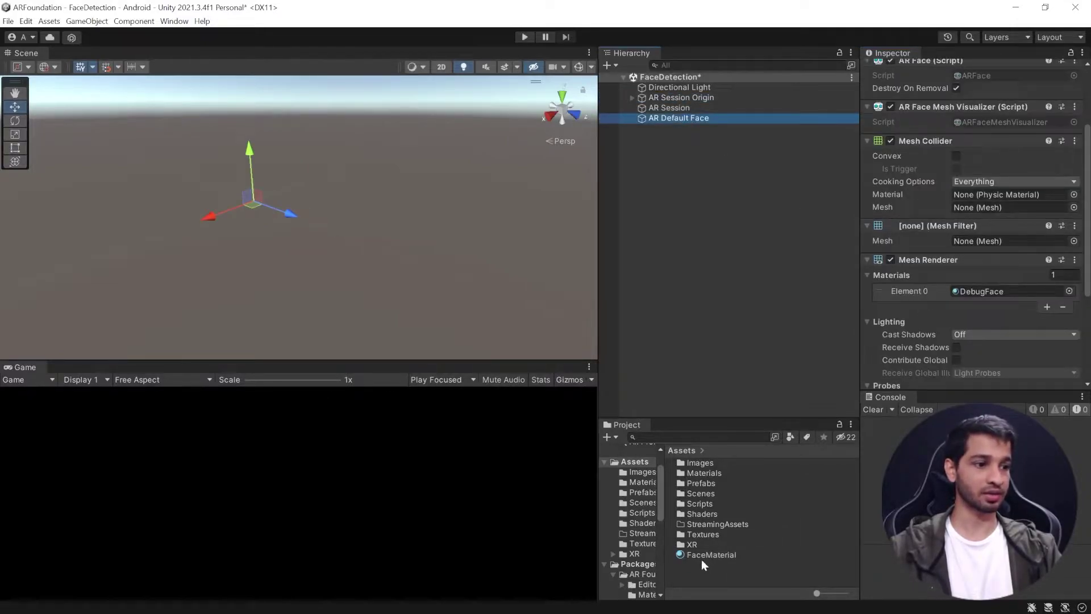
drag(698, 555, 981, 214)
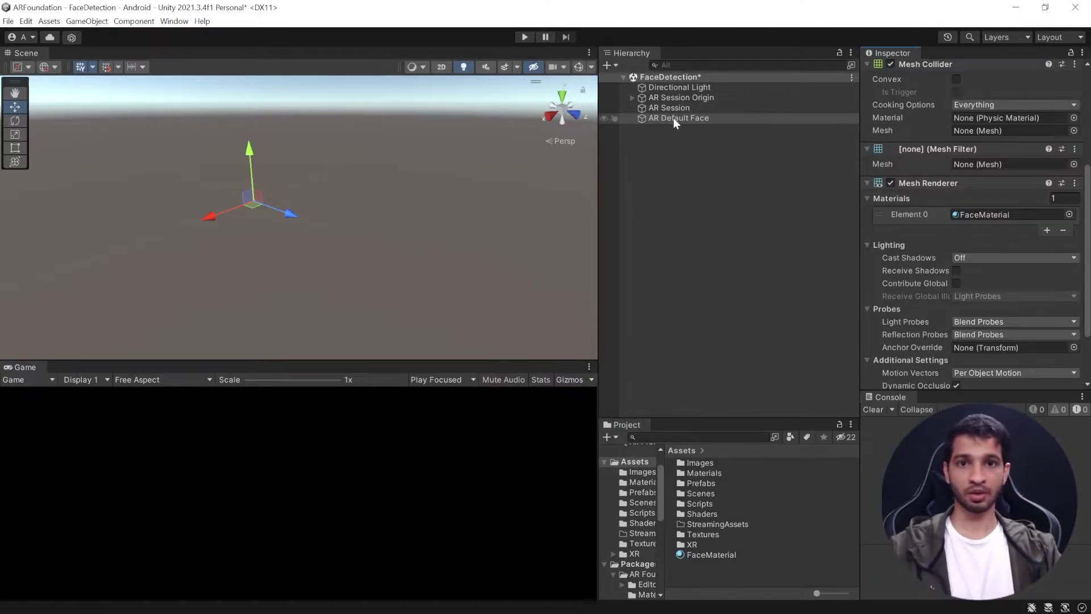
- Save AR Default Face as a prefab in the Assets folder and delete the original object from the scene
drag(666, 118, 703, 581)
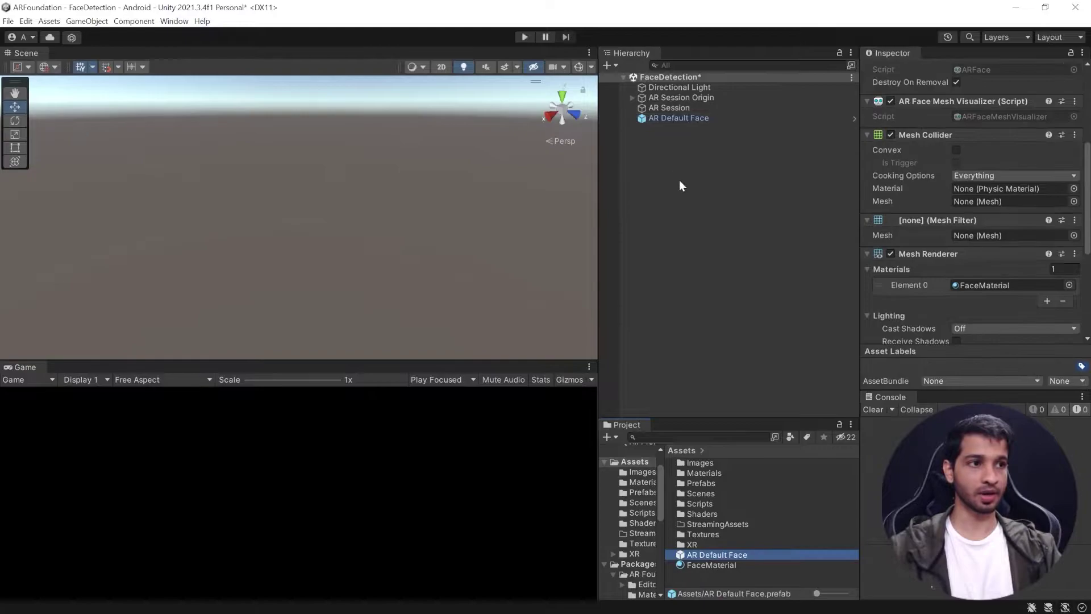
click(666, 117)
key(Delete)
- Assign the AR Default Face prefab as the AR Face Manager's Face Prefab on AR Session Origin and save the scene
click(685, 98)
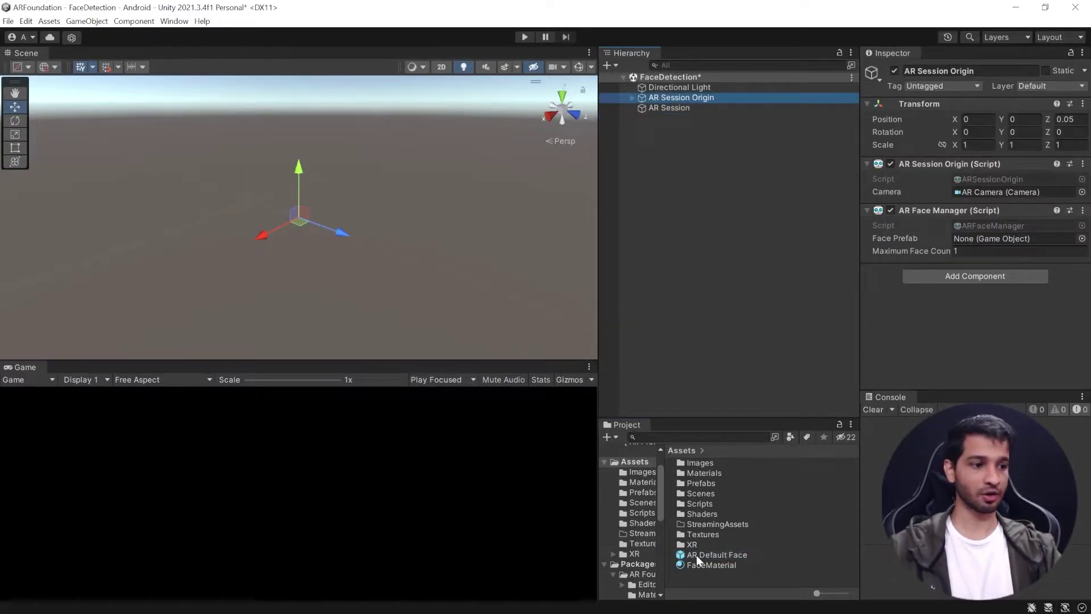
drag(696, 555, 1012, 243)
click(647, 228)
key(ctrl+s)
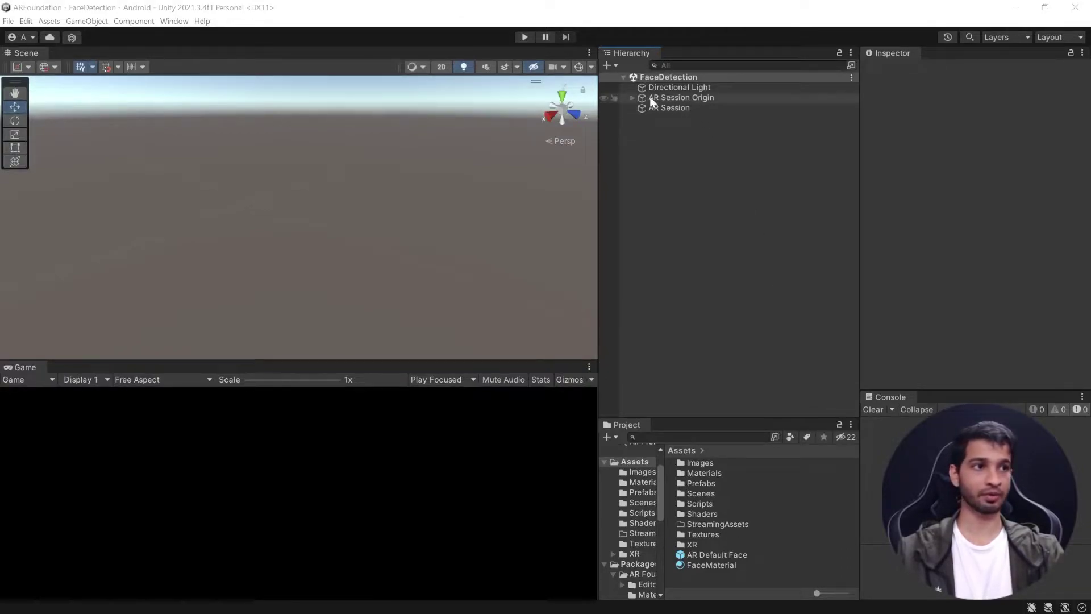
- Set the Facing Direction of the AR Camera's AR Camera Manager to User and save the scene
click(631, 97)
click(680, 107)
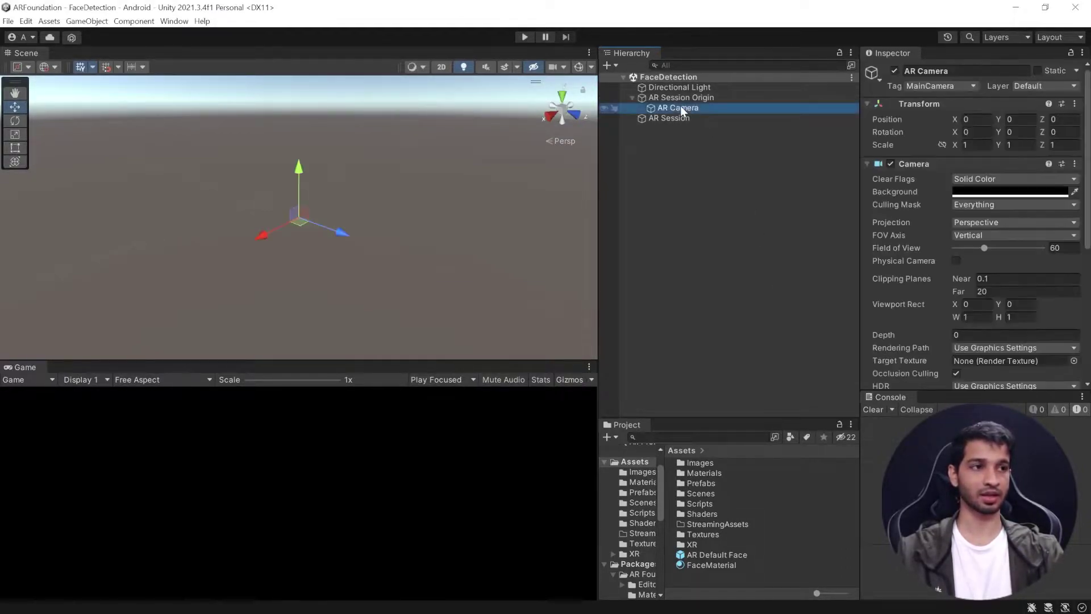
scroll(929, 251, down, 8)
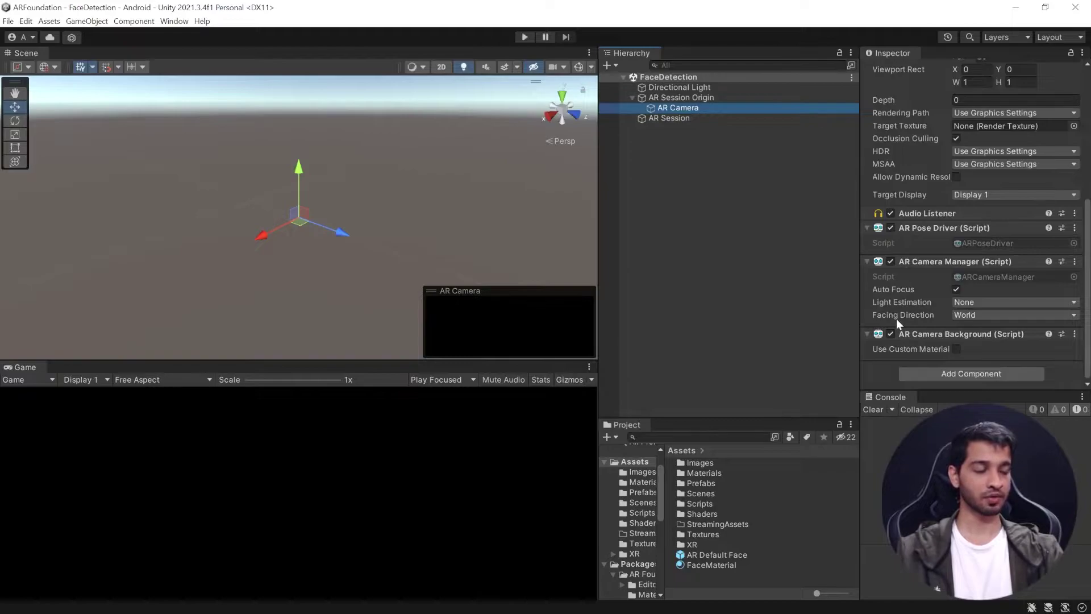
click(974, 316)
click(978, 354)
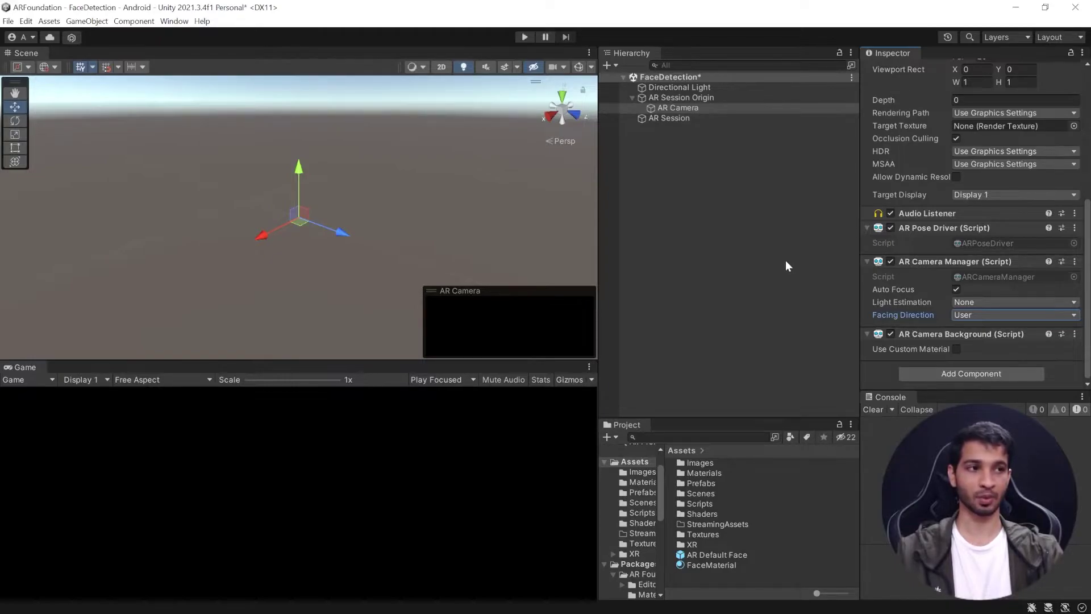
click(756, 239)
key(ctrl+s)
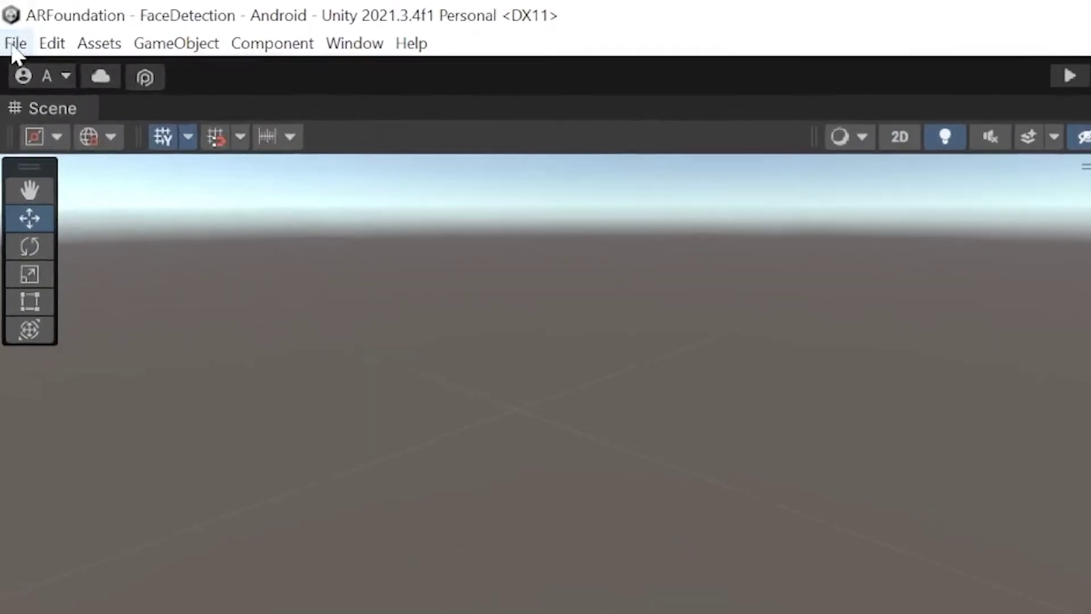
- Build and run the Android project on the connected device, saving the apk as test8 in the Builds folder
click(15, 44)
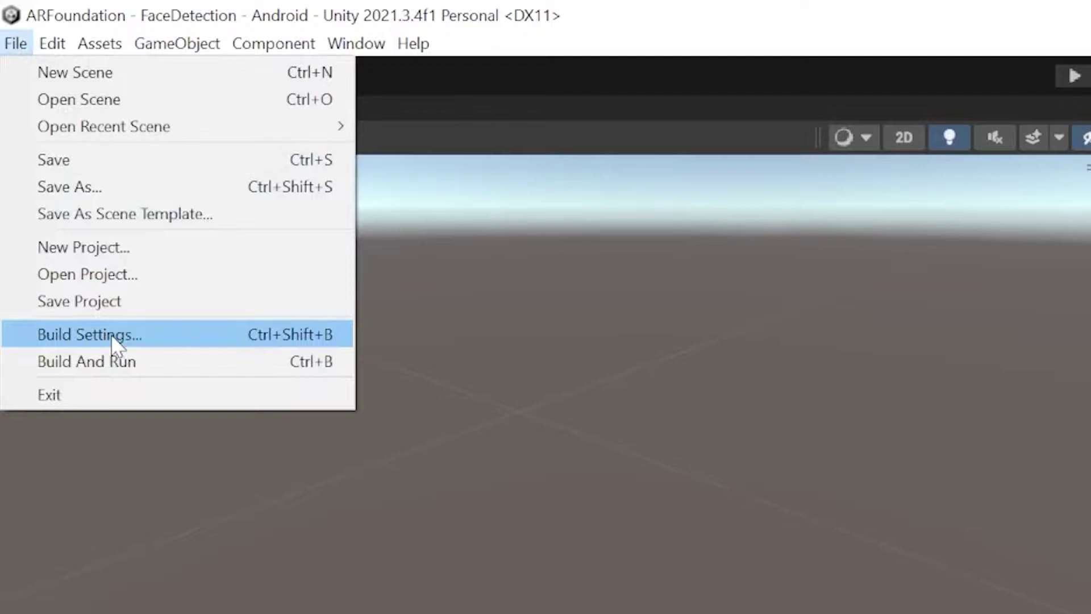
click(111, 334)
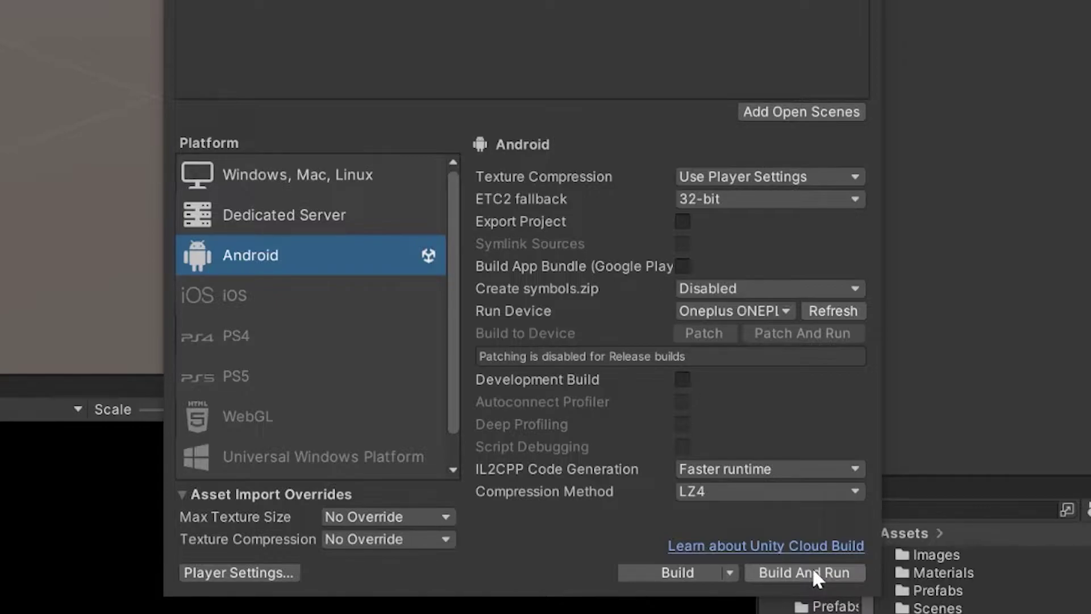
click(814, 572)
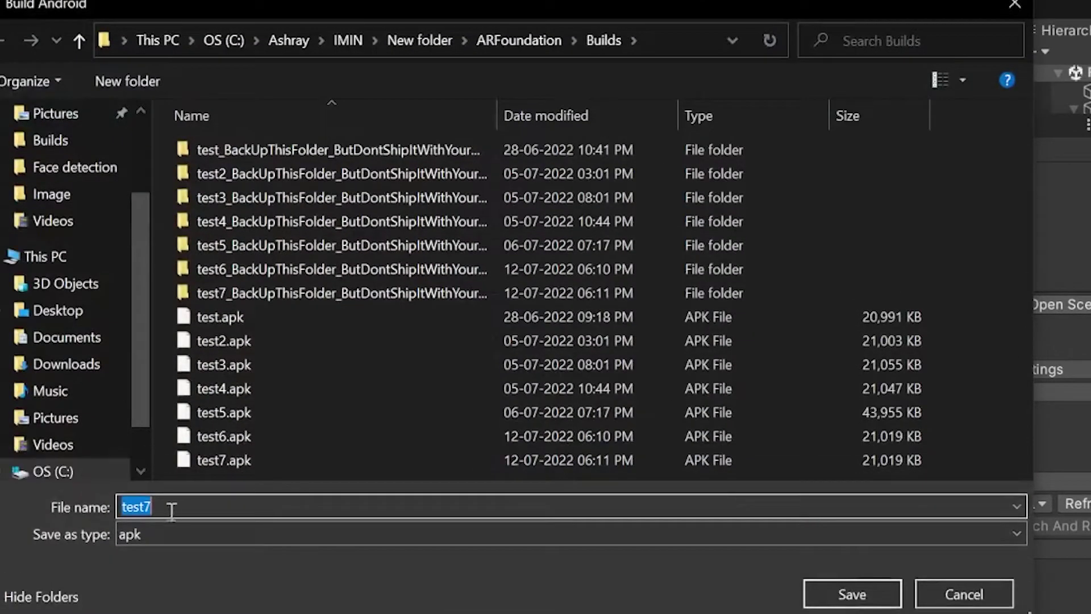
click(180, 510)
key(BackSpace)
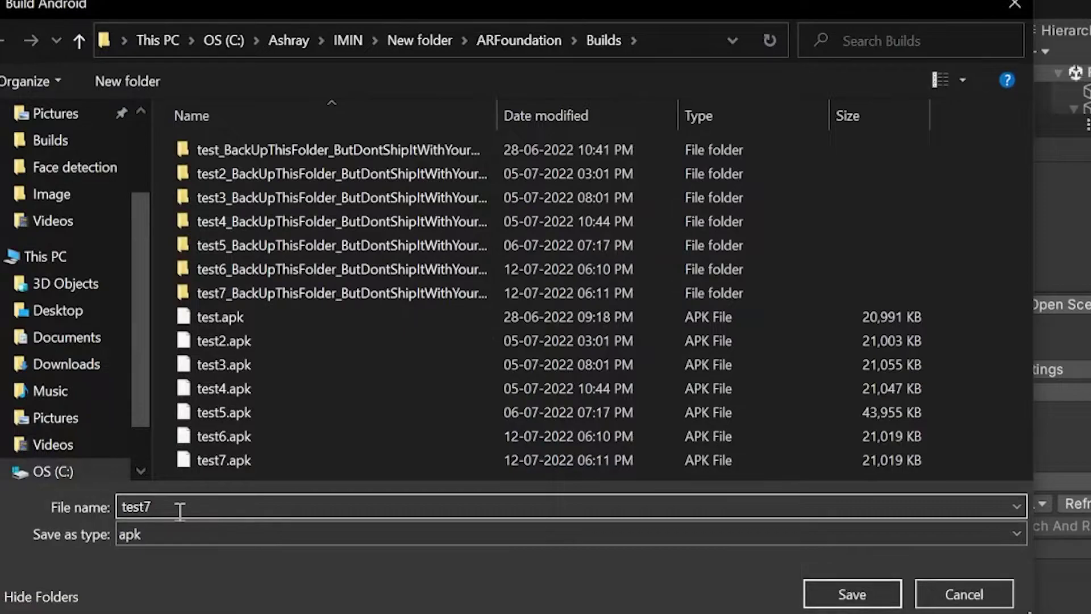
text(8)
click(851, 593)
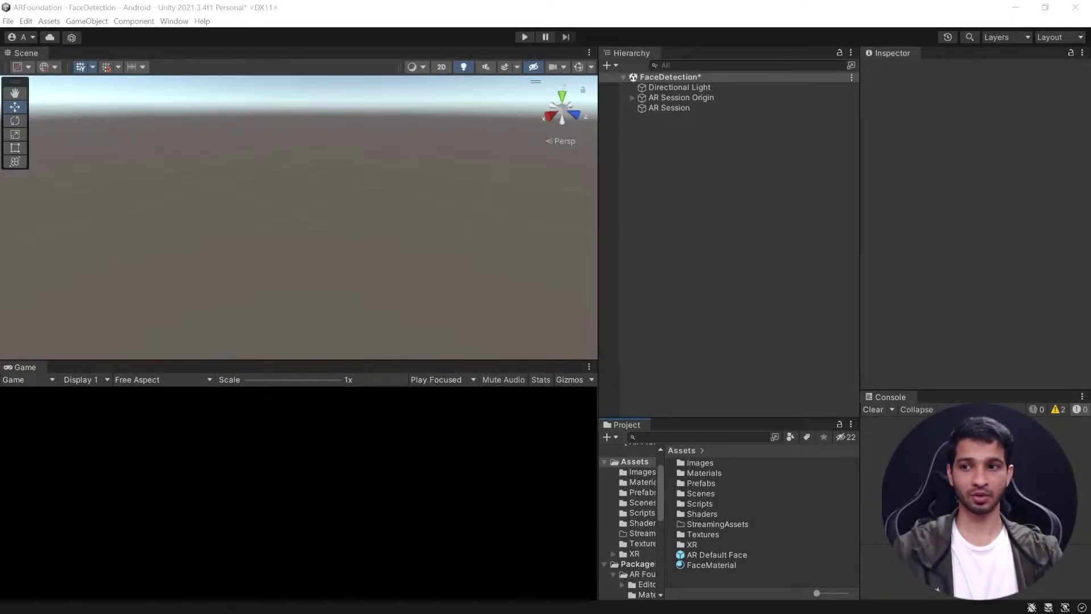
- Import the DemoVid video into the Assets folder and preview it in the media player
drag(452, 391, 737, 574)
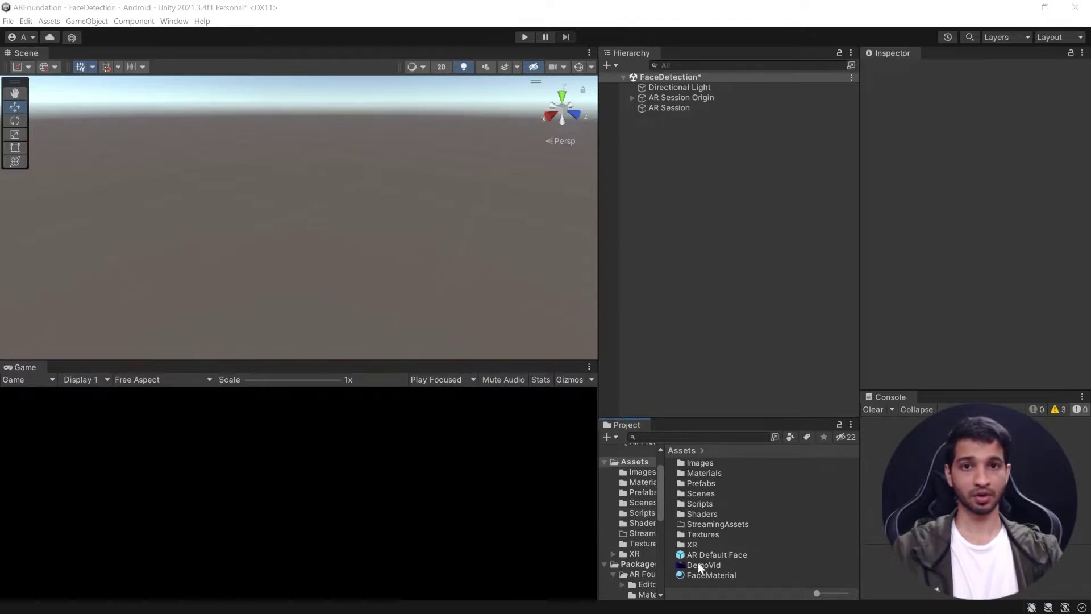
double_click(699, 566)
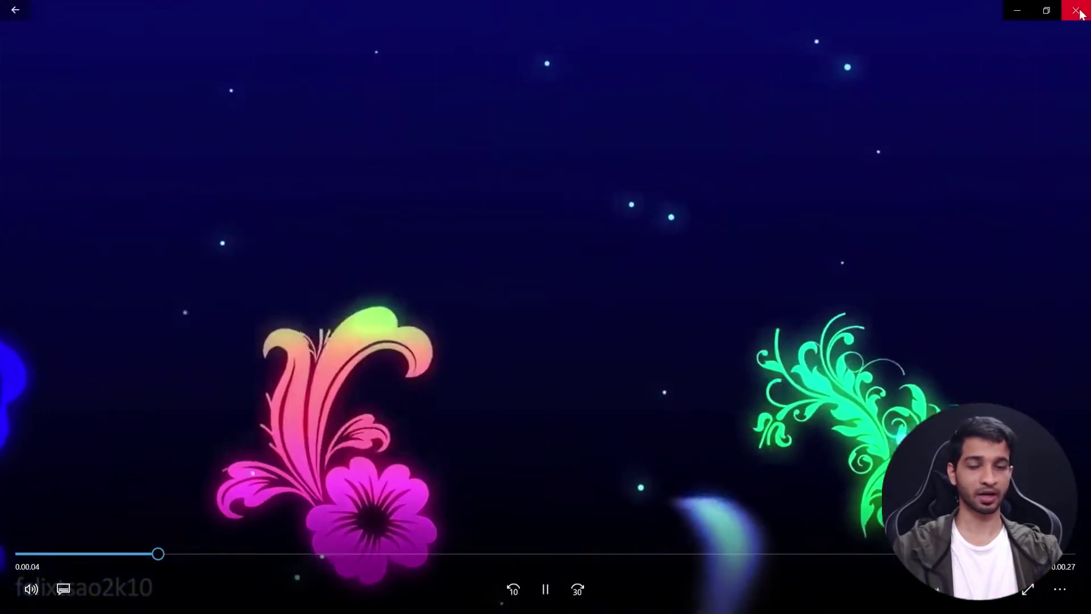
click(1077, 11)
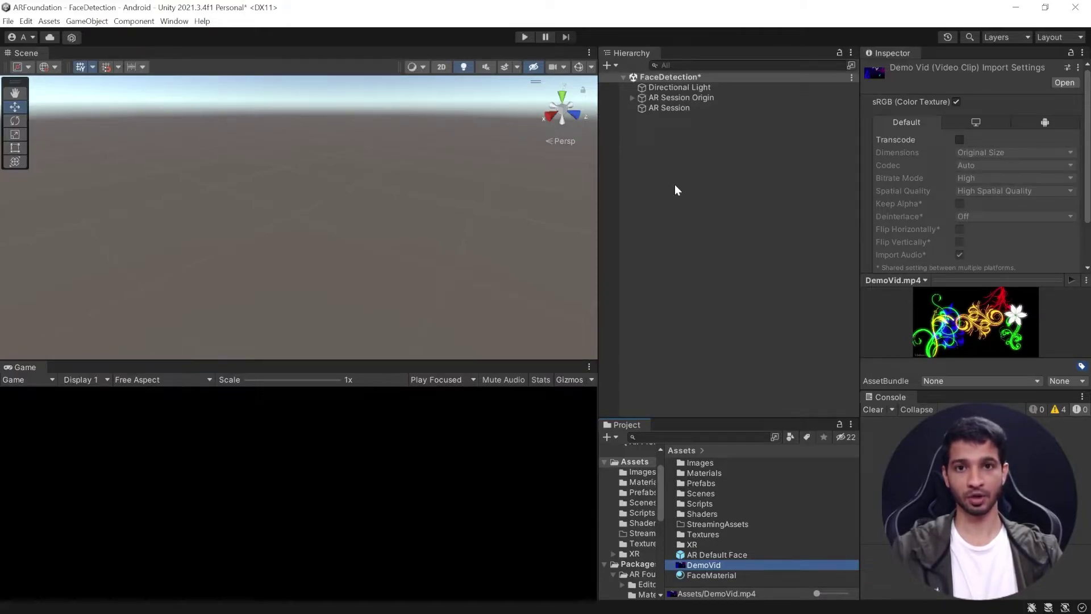
- Add a Video Player object to the scene and assign DemoVid as its Video Clip
right_click(646, 130)
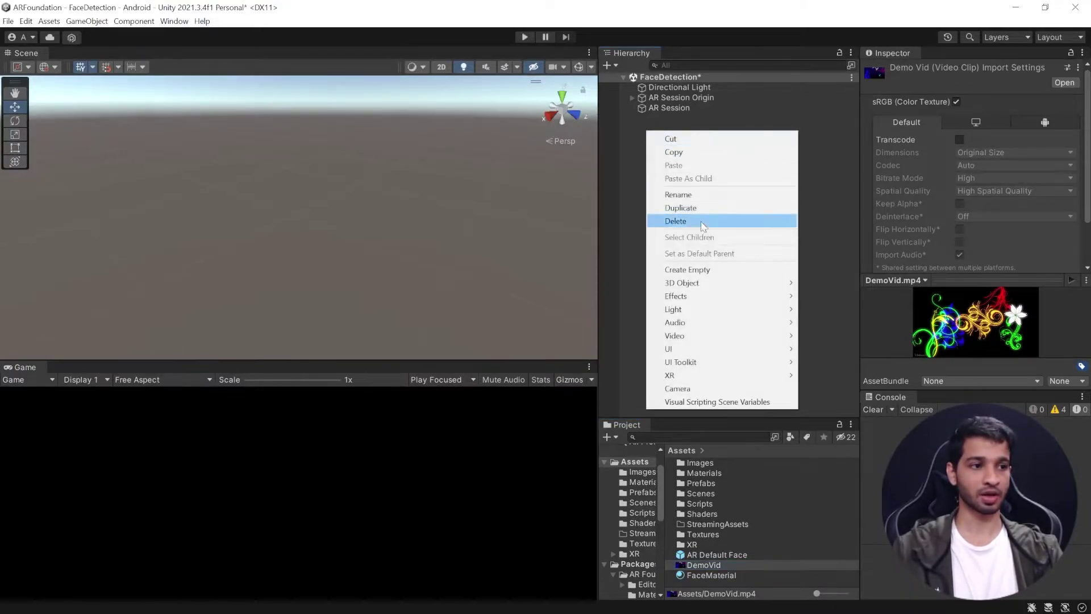
mouse_move(696, 336)
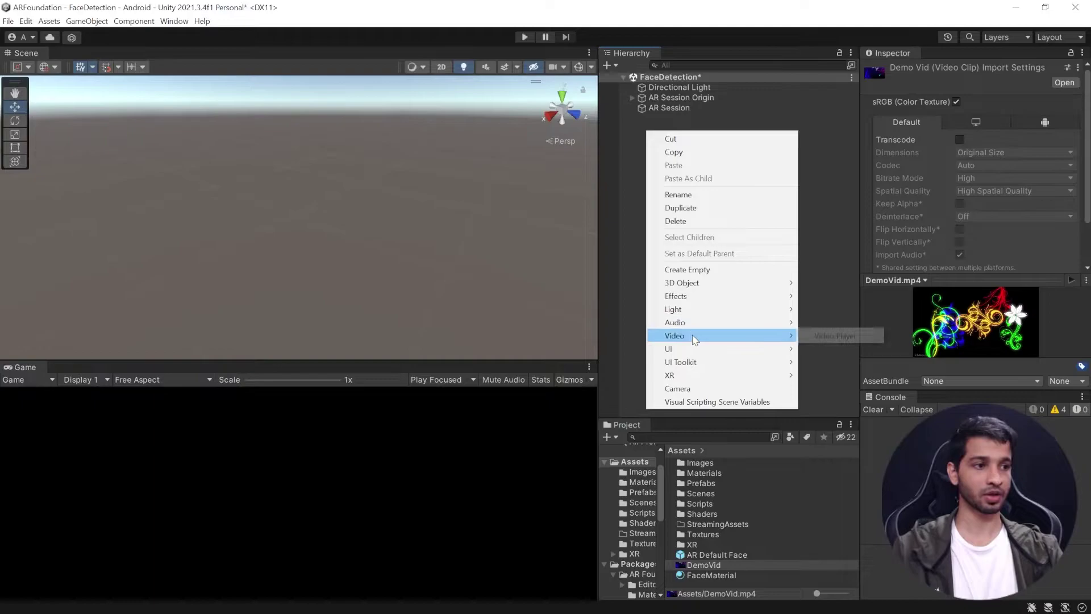
click(842, 337)
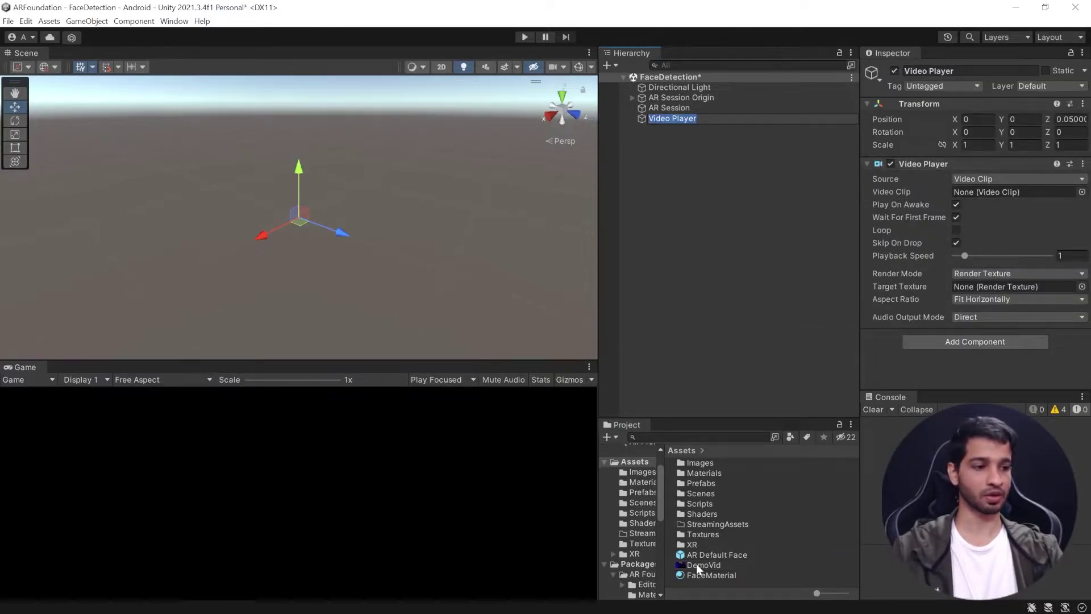
drag(697, 564, 1015, 192)
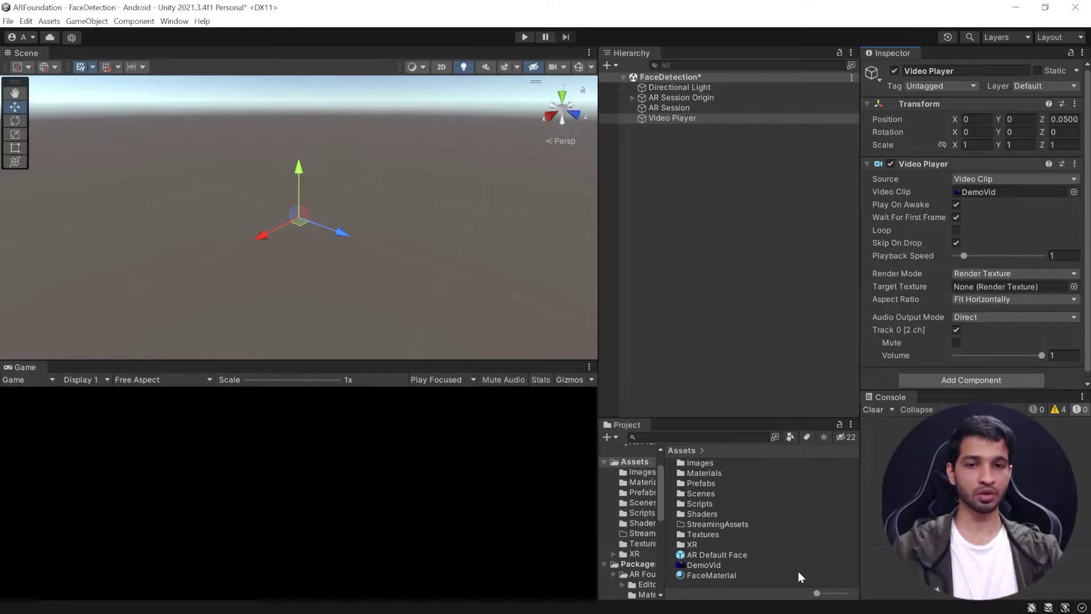
- Create a render texture in the Assets folder and name it Face Render Texture
right_click(769, 575)
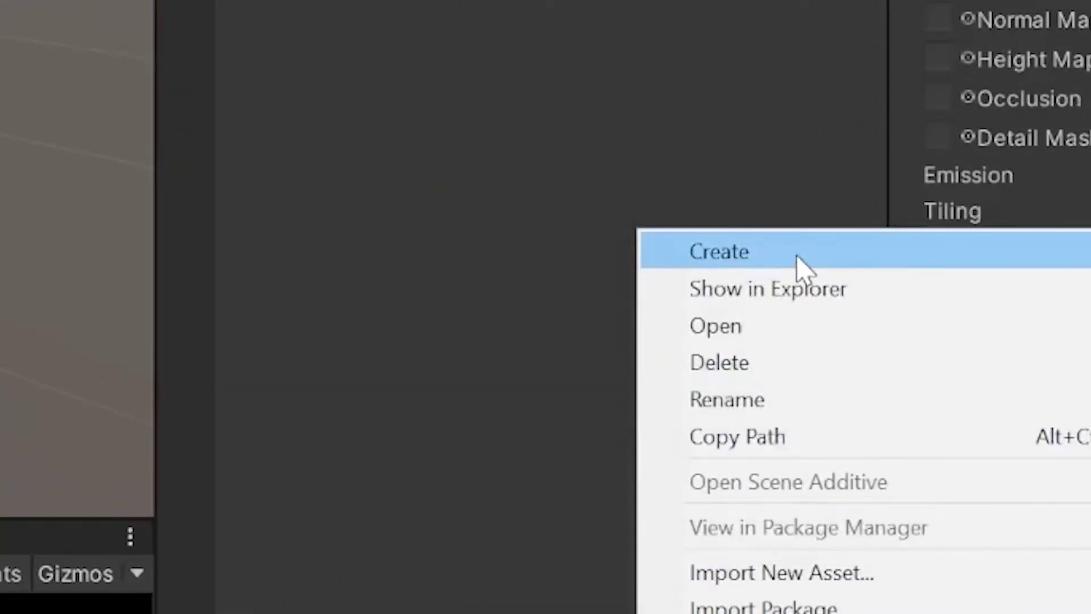
mouse_move(796, 259)
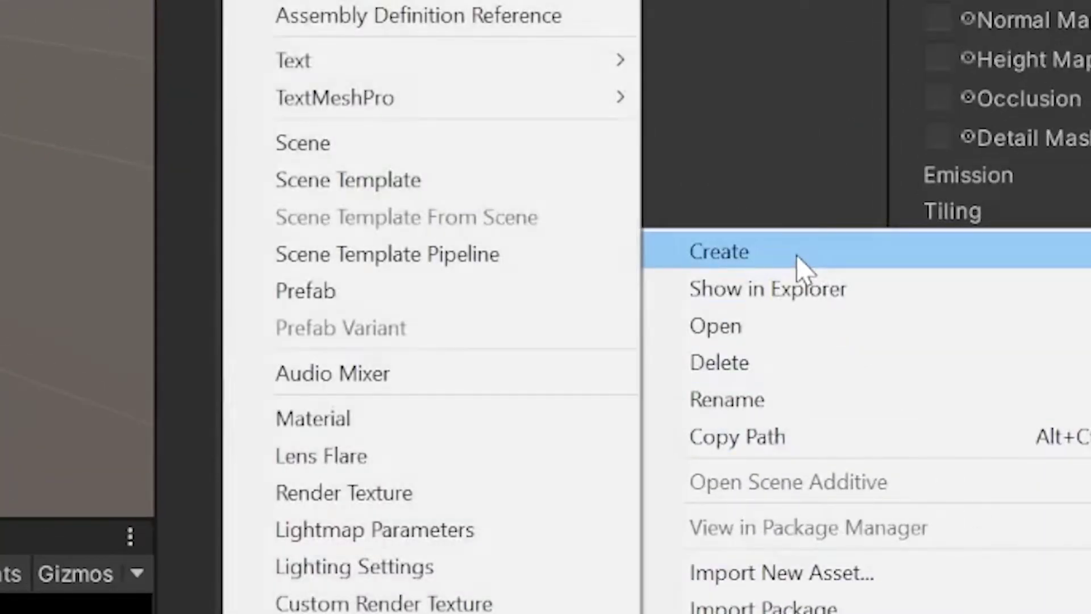
click(419, 492)
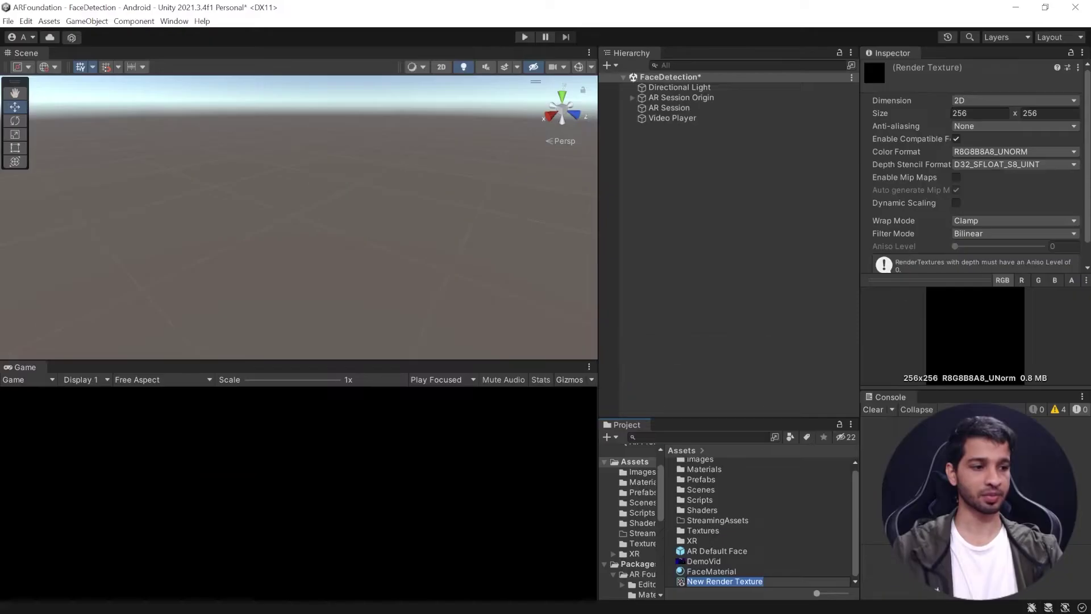
click(703, 583)
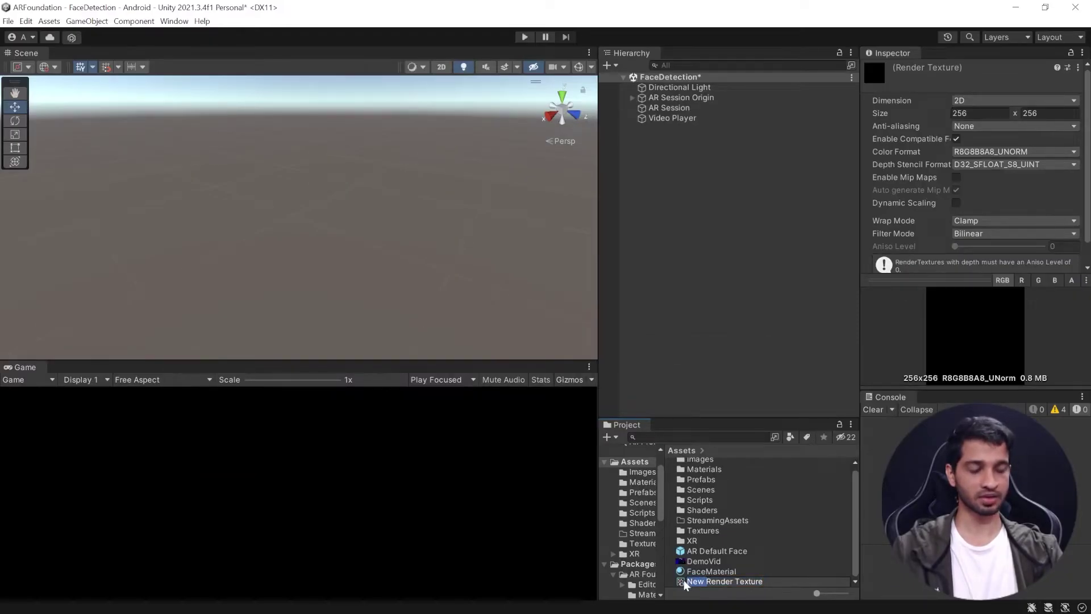
text(Face)
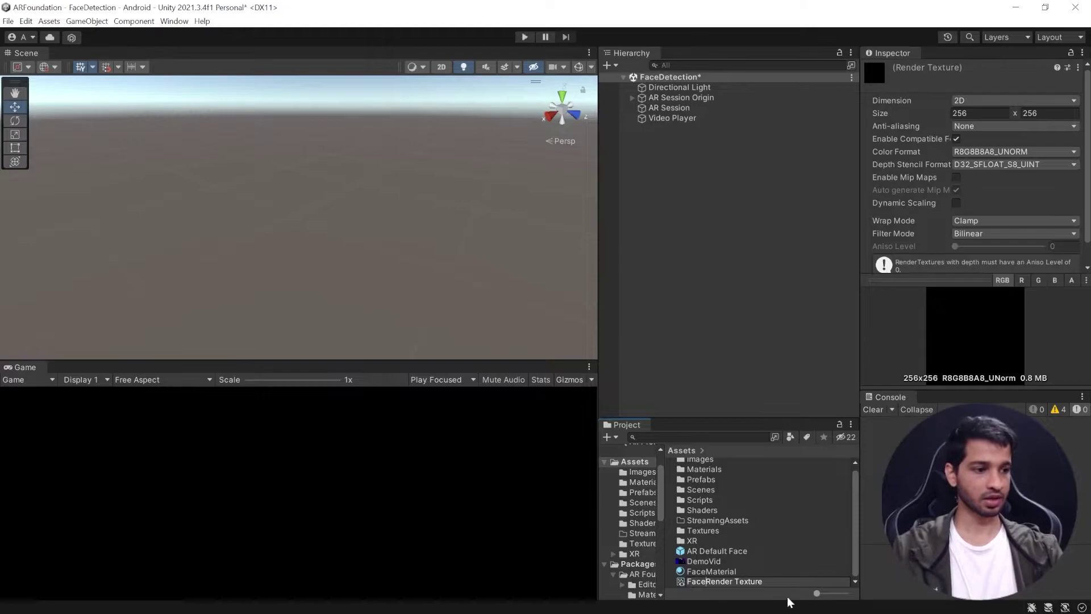
- Set the size of Face Render Texture to 1280 x 720
click(978, 115)
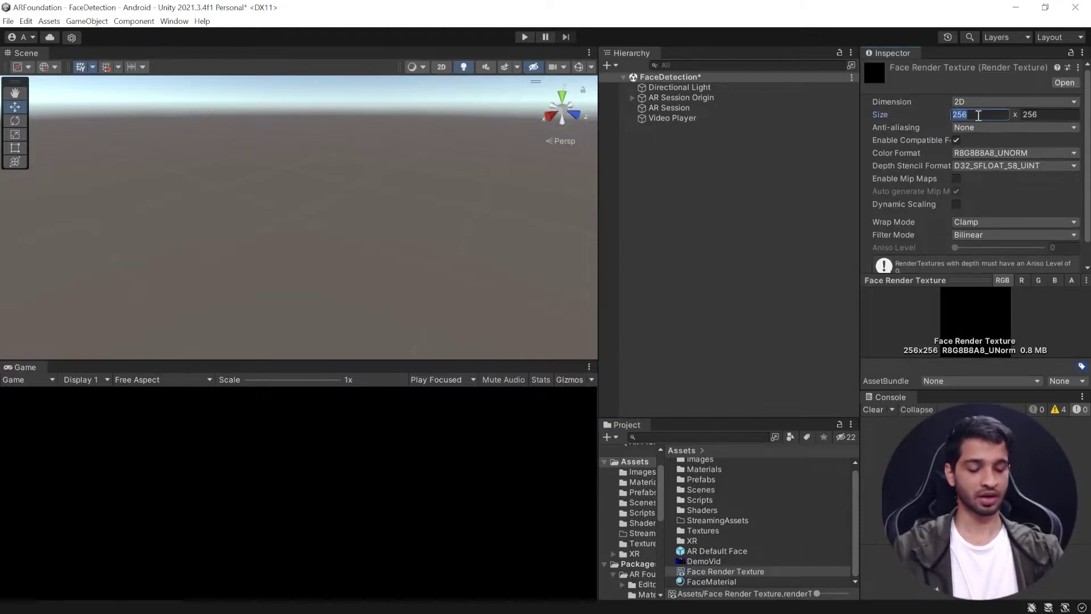
text(1280)
key(Return)
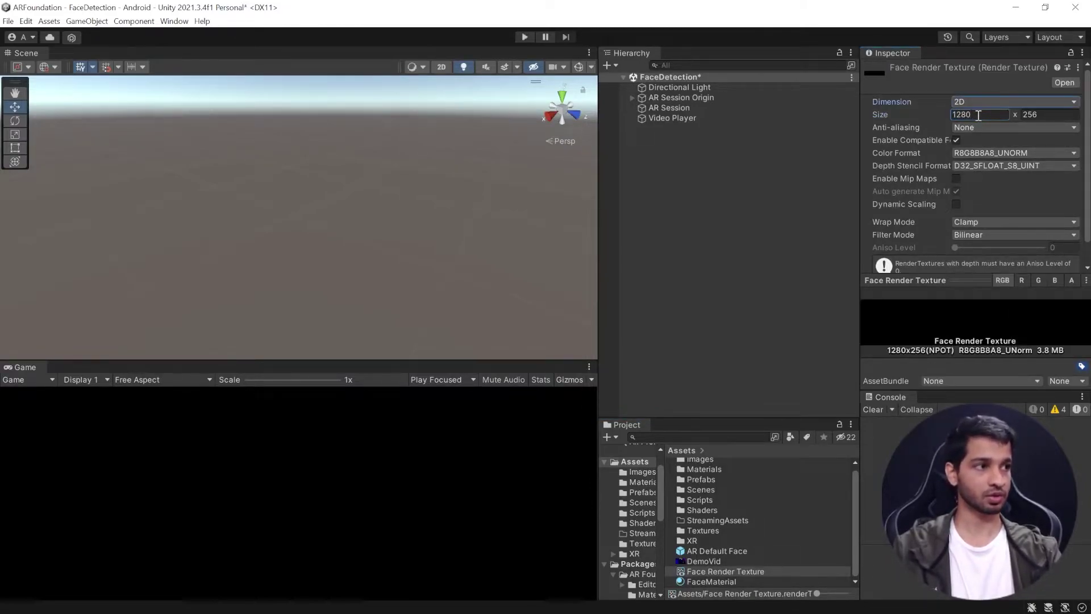
click(1033, 106)
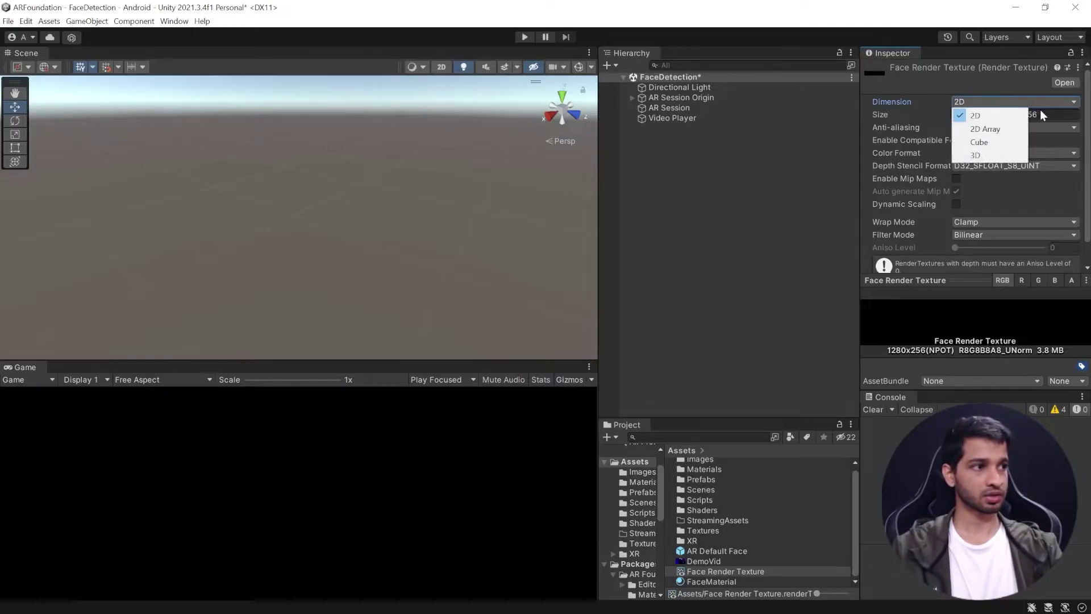
click(1044, 109)
click(1046, 113)
text(720)
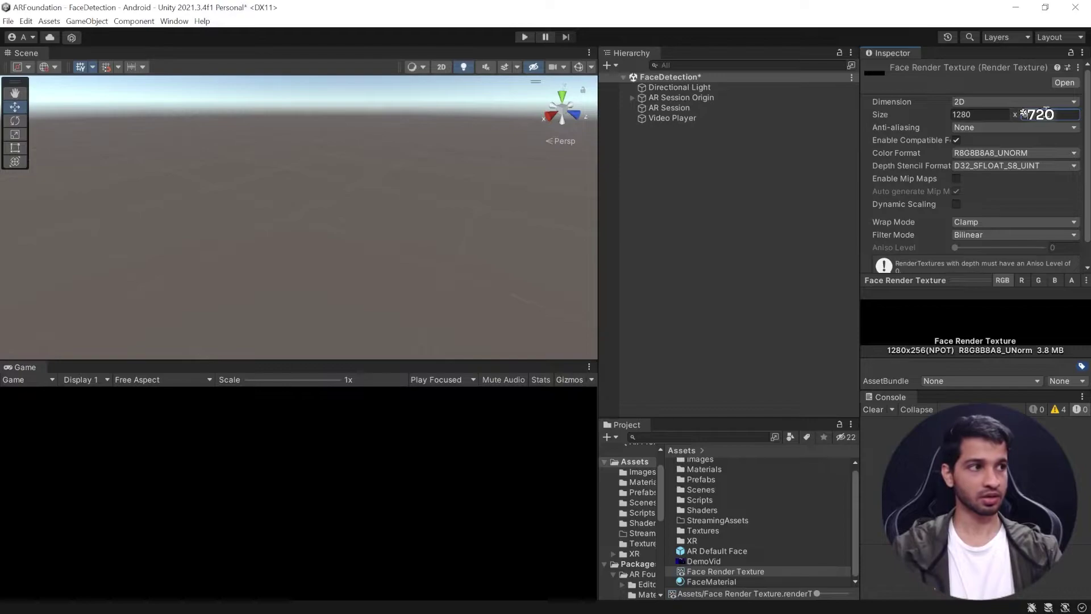
- Create a material in the Assets folder and name it FaceVideoMaterial
click(672, 118)
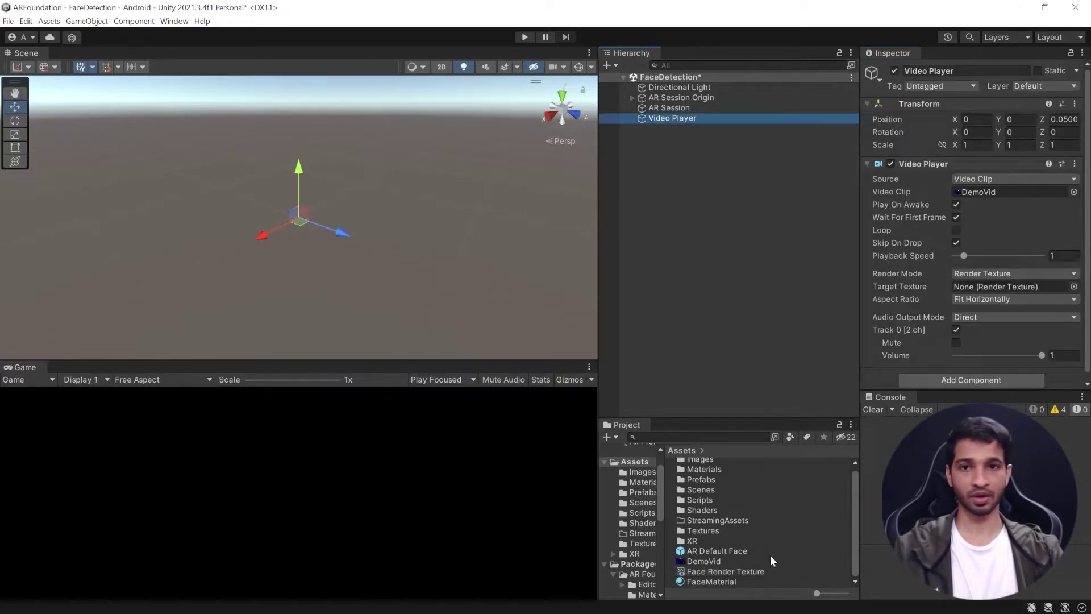
right_click(811, 562)
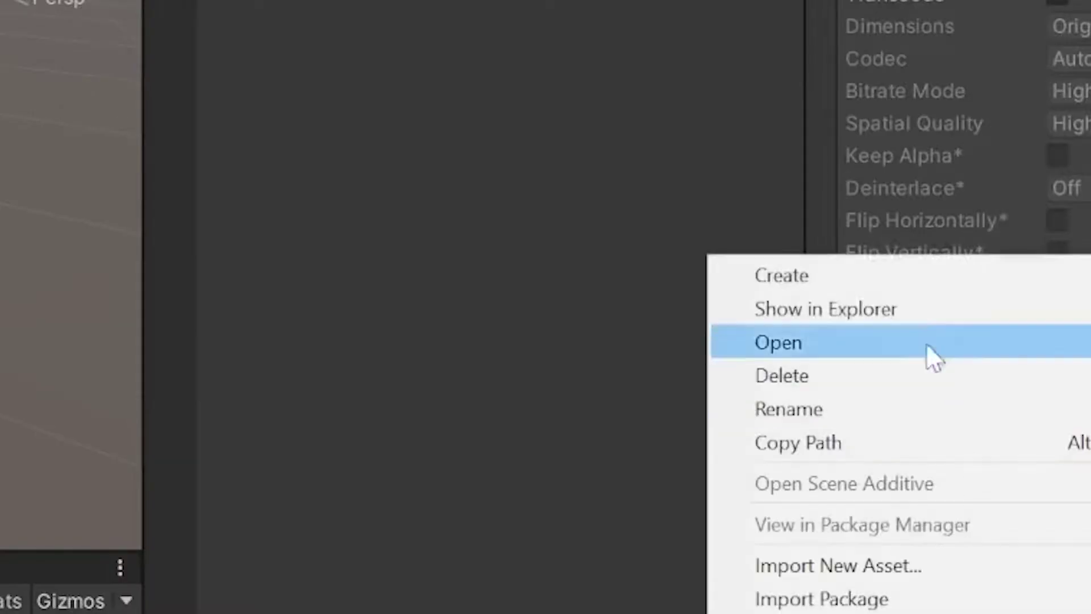
mouse_move(878, 249)
click(470, 458)
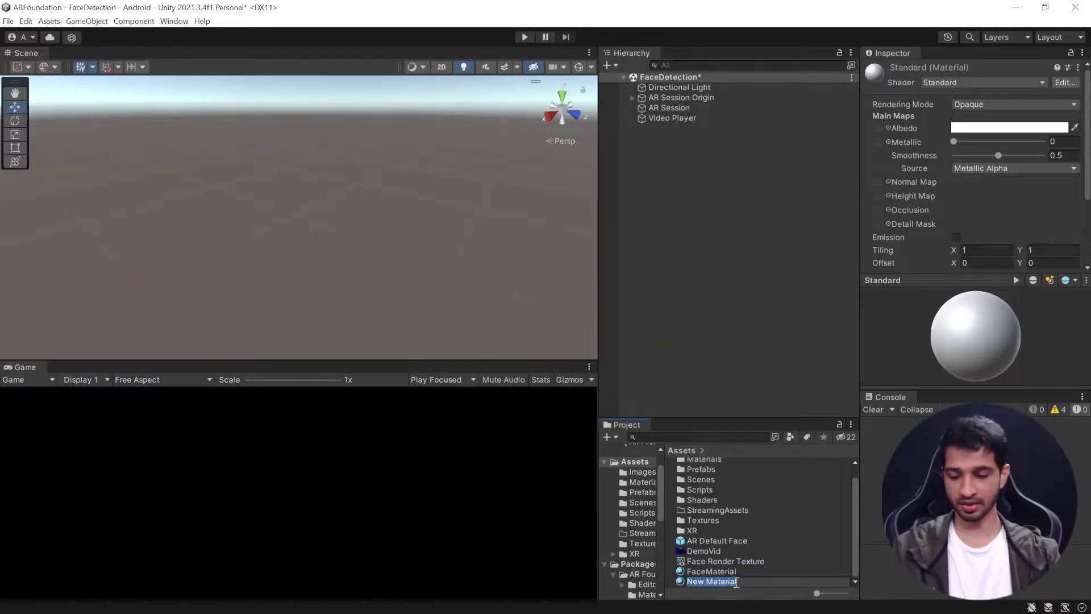
text(FaceVideo)
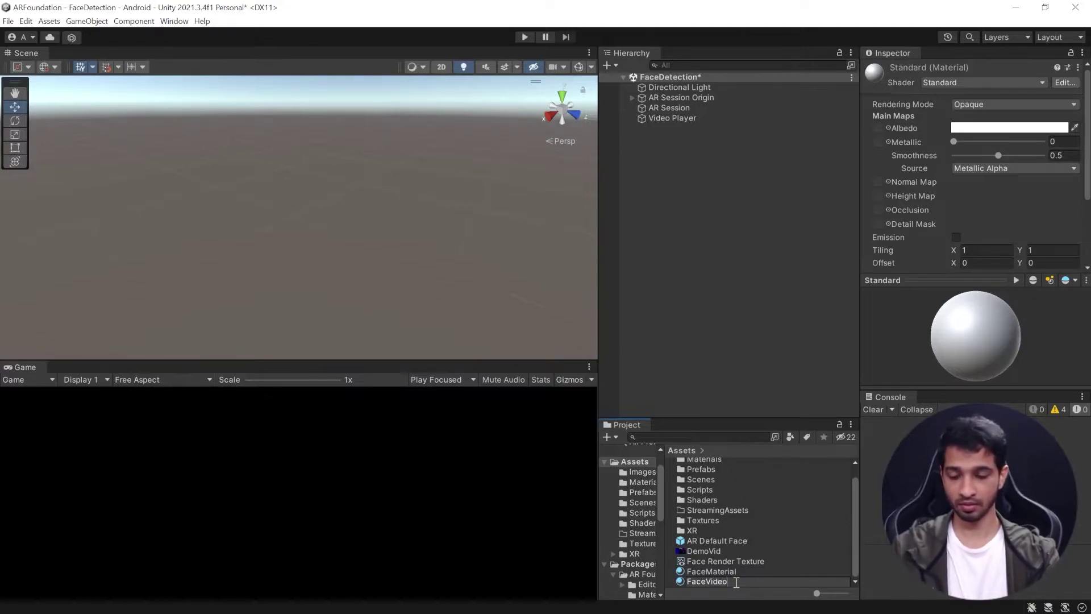
text(Material)
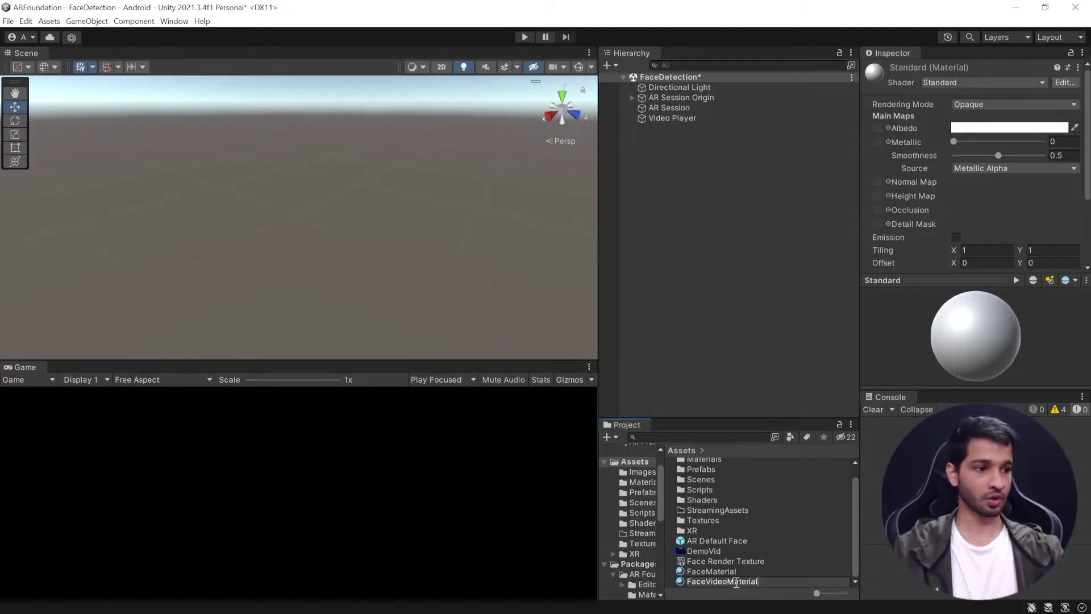
key(Return)
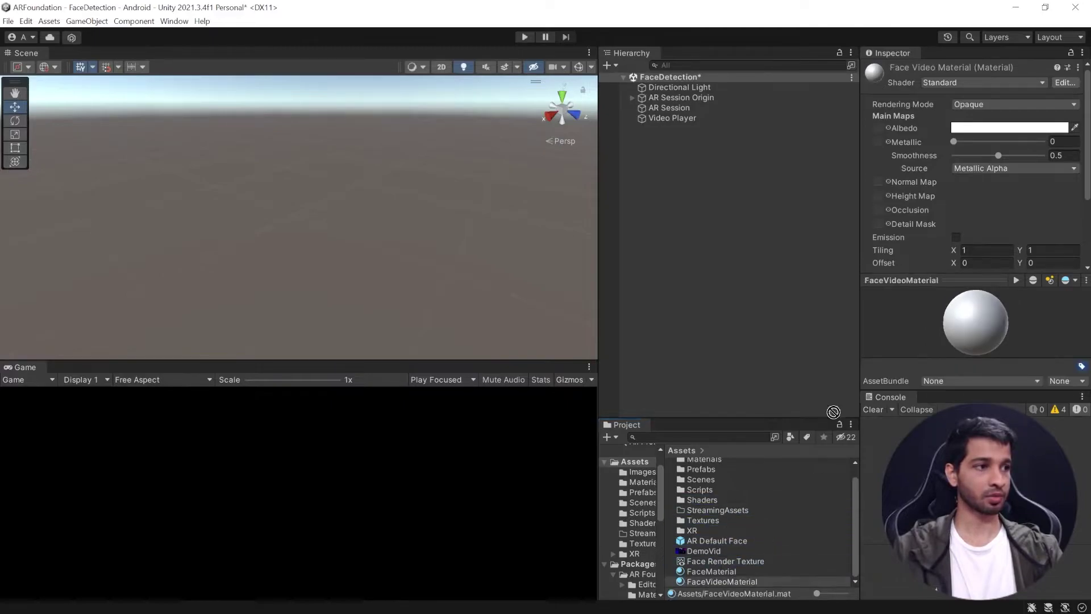
- Assign Face Render Texture as FaceVideoMaterial's albedo map and as the Video Player's Target Texture
scroll(904, 117, down, 5)
drag(904, 117, 879, 128)
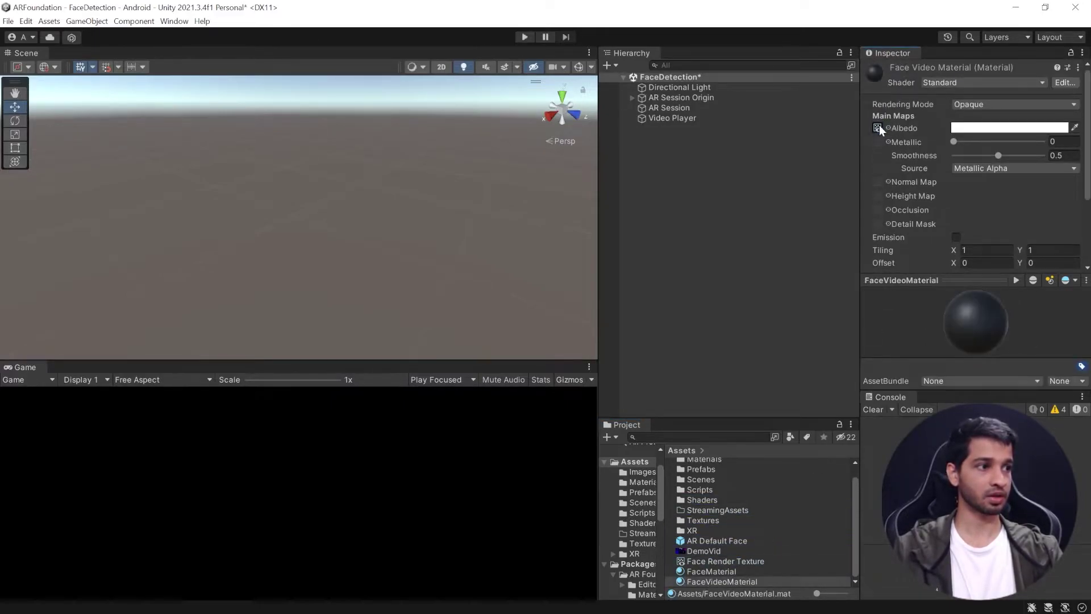
click(662, 117)
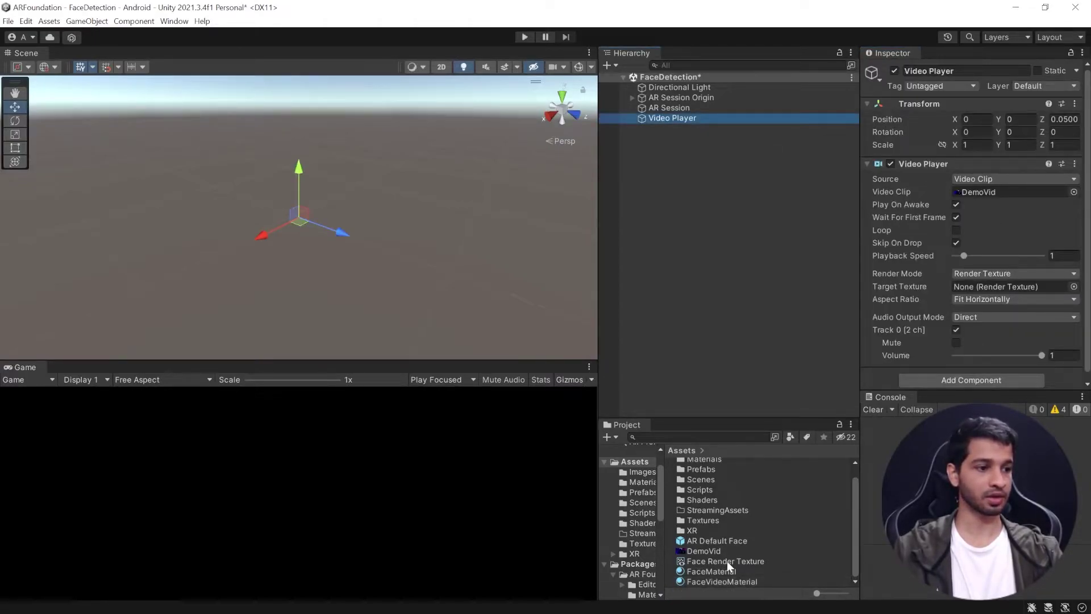
drag(727, 561, 1014, 286)
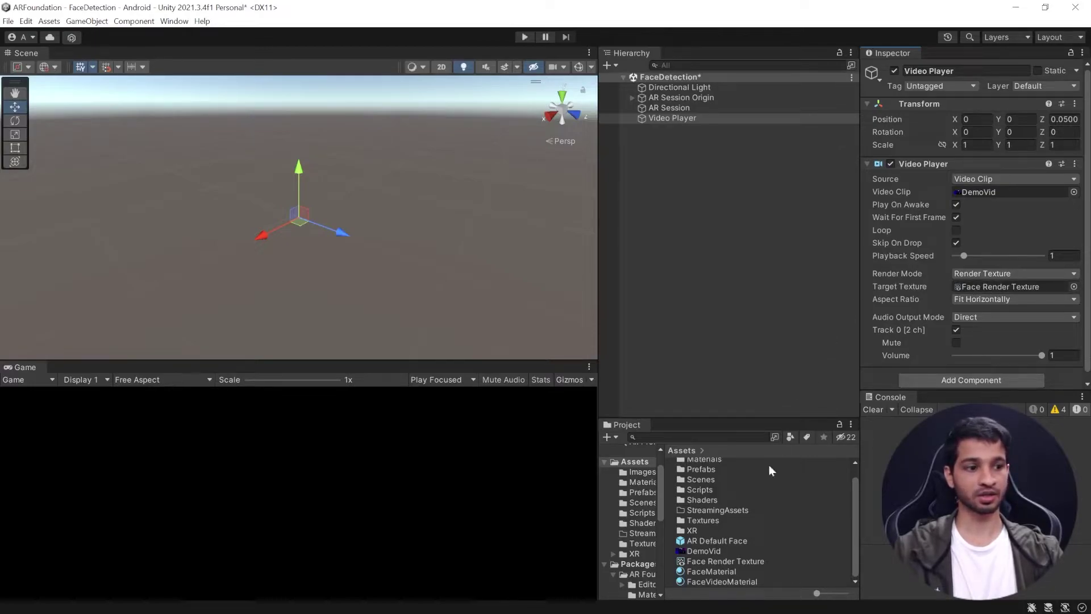
- Add a cube to the scene and apply FaceVideoMaterial to it
click(720, 581)
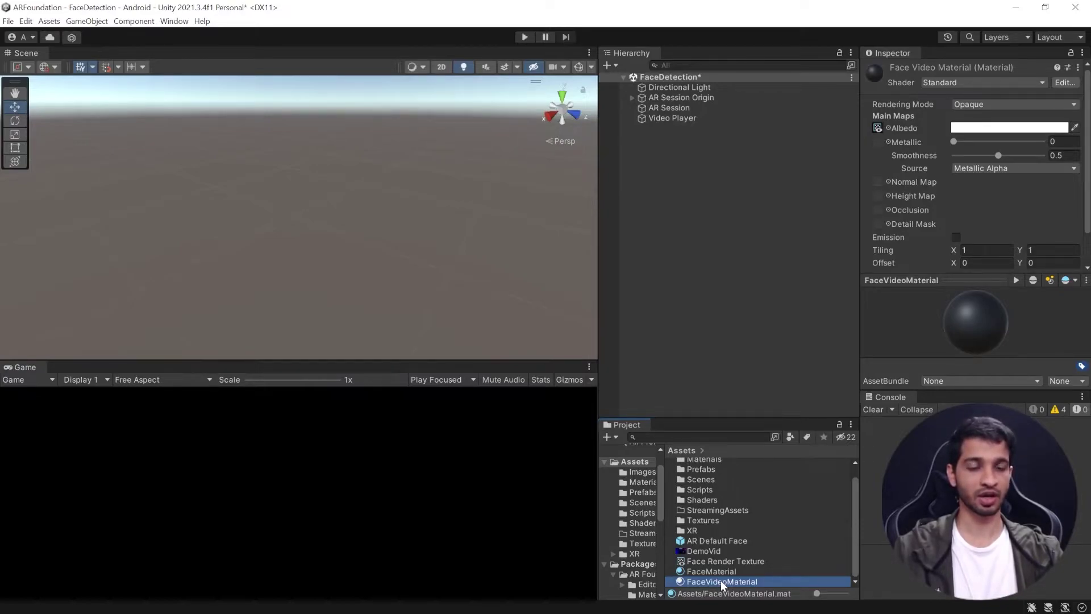
right_click(646, 144)
mouse_move(704, 295)
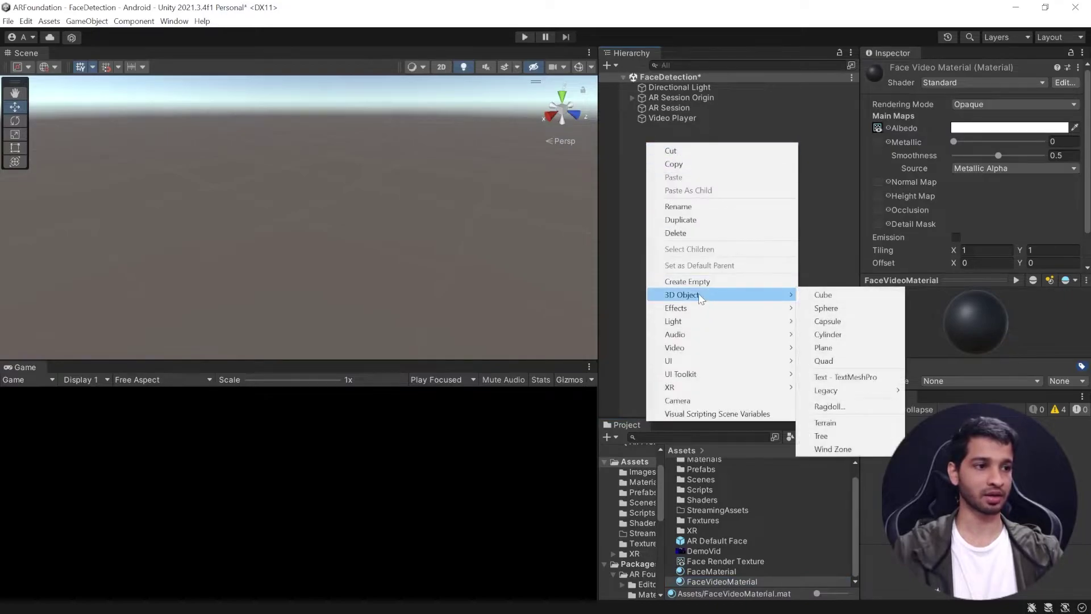
click(857, 303)
drag(712, 579, 658, 130)
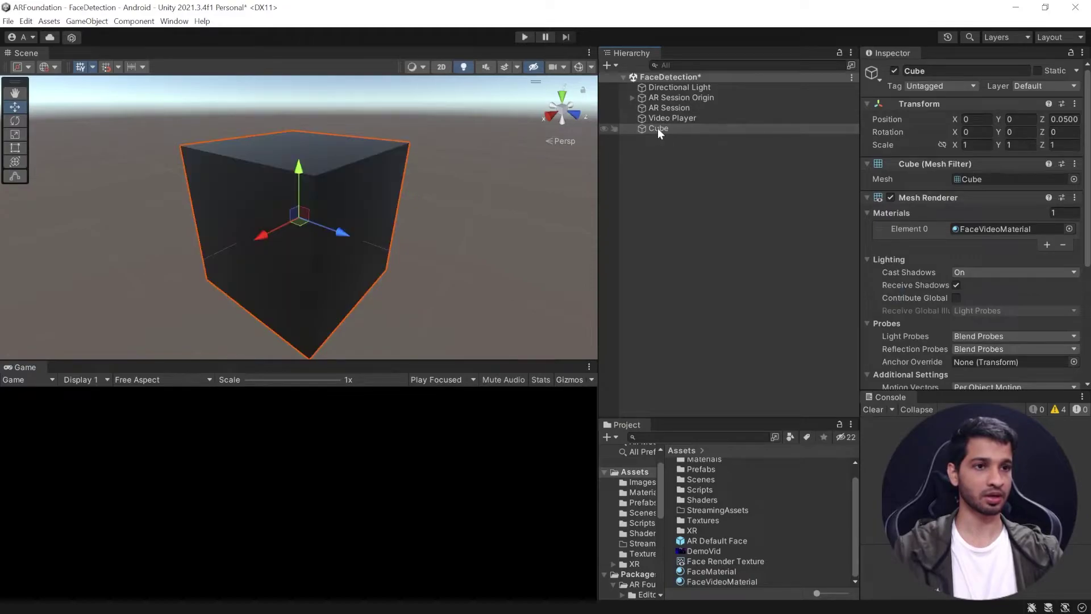
- Test the video texture on the cube in Play mode, stop playback and delete the cube
click(525, 37)
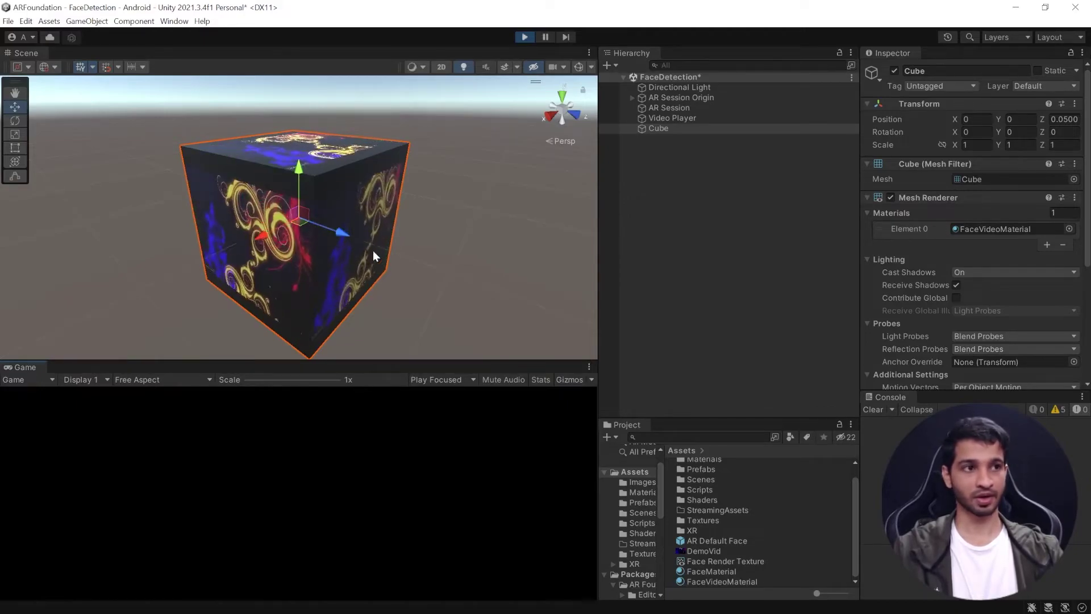
click(526, 37)
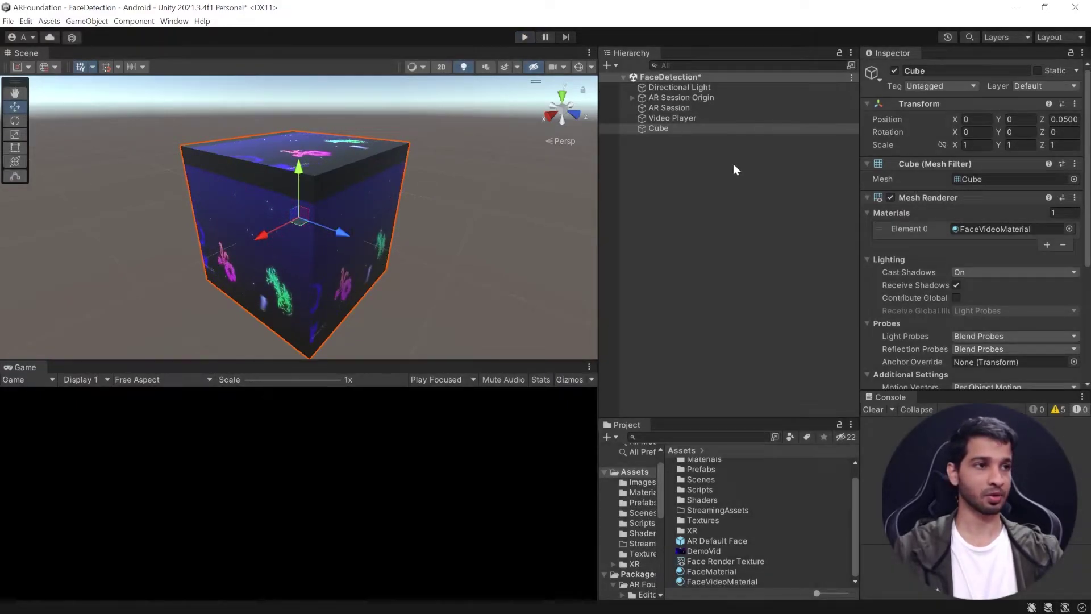
click(659, 129)
key(Delete)
- Enable looping on the Video Player
click(676, 119)
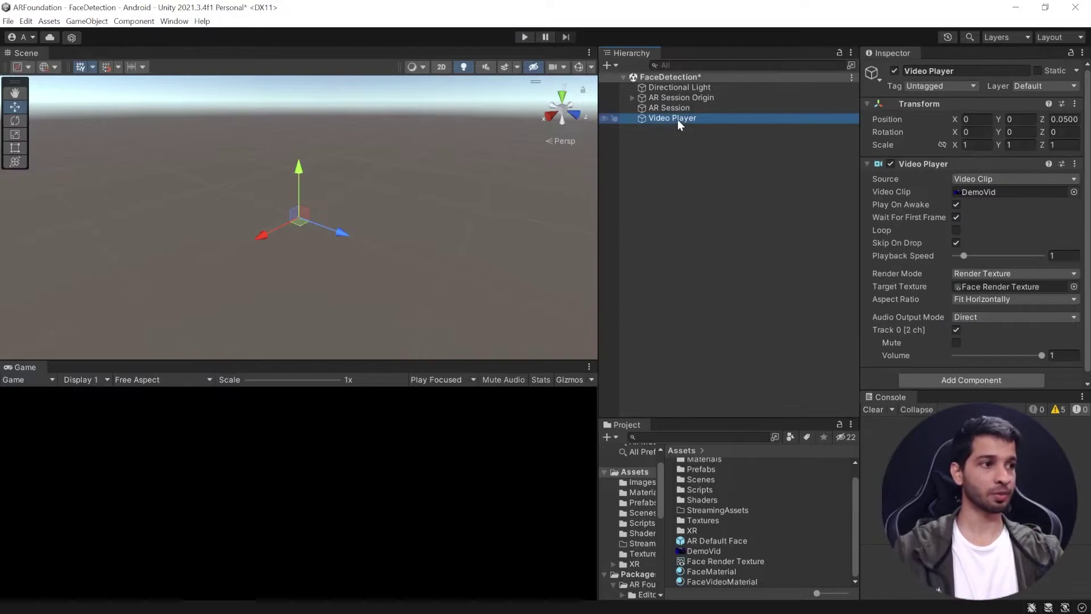
click(956, 230)
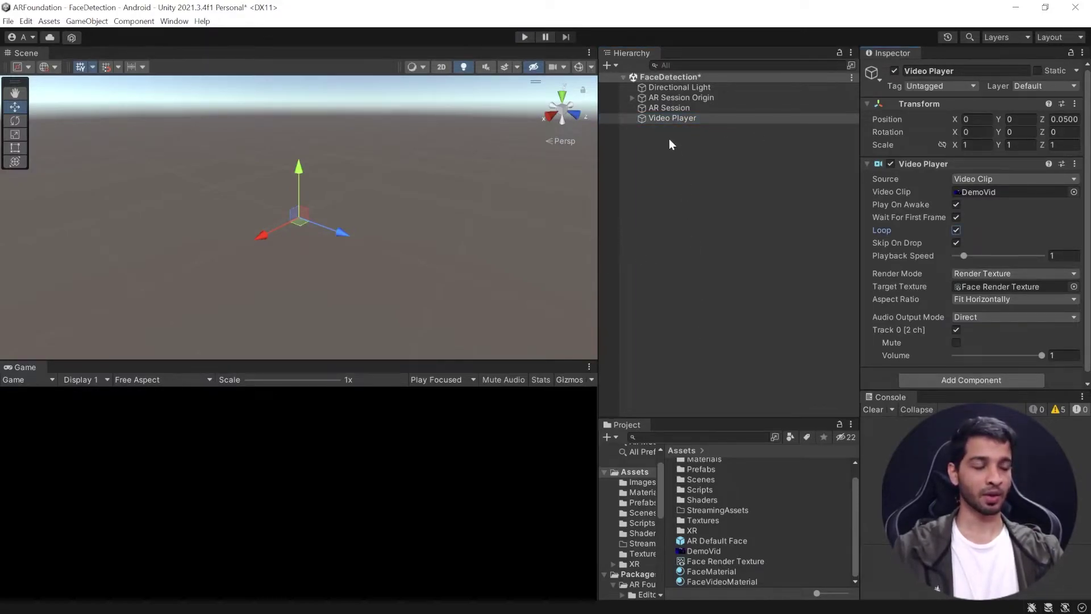
- Assign FaceVideoMaterial as Element 0 of the AR Default Face prefab's Mesh Renderer materials
click(714, 542)
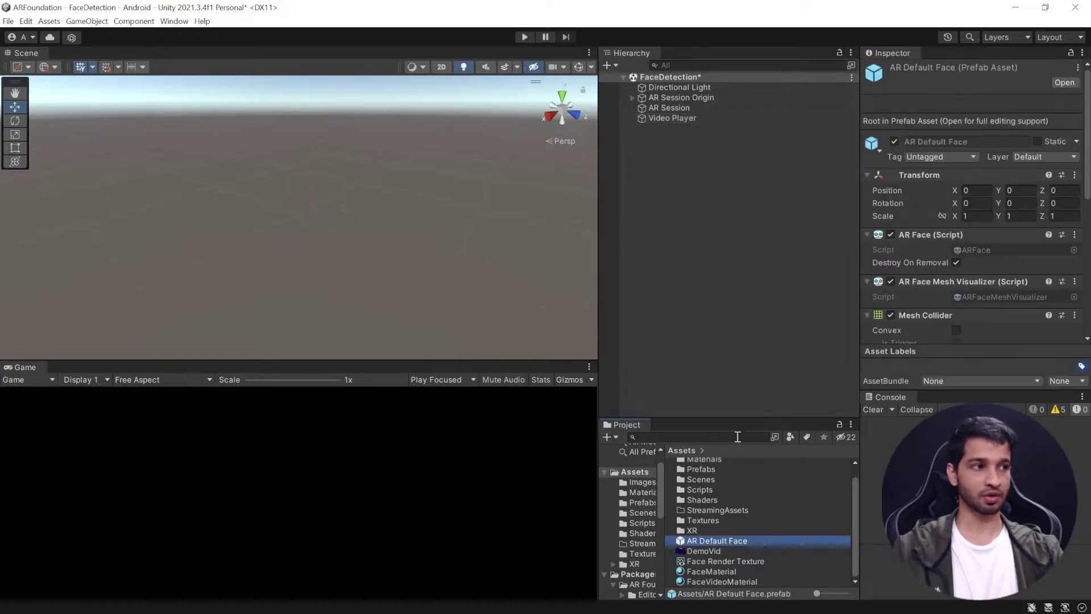
scroll(1011, 232, down, 4)
scroll(1011, 232, down, 2)
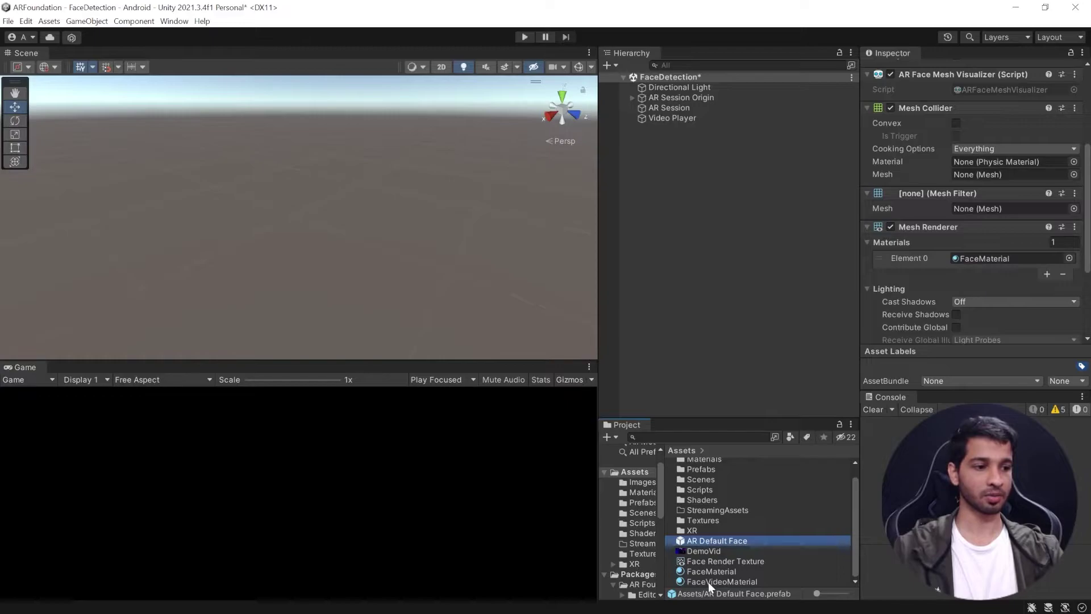
drag(708, 582, 997, 107)
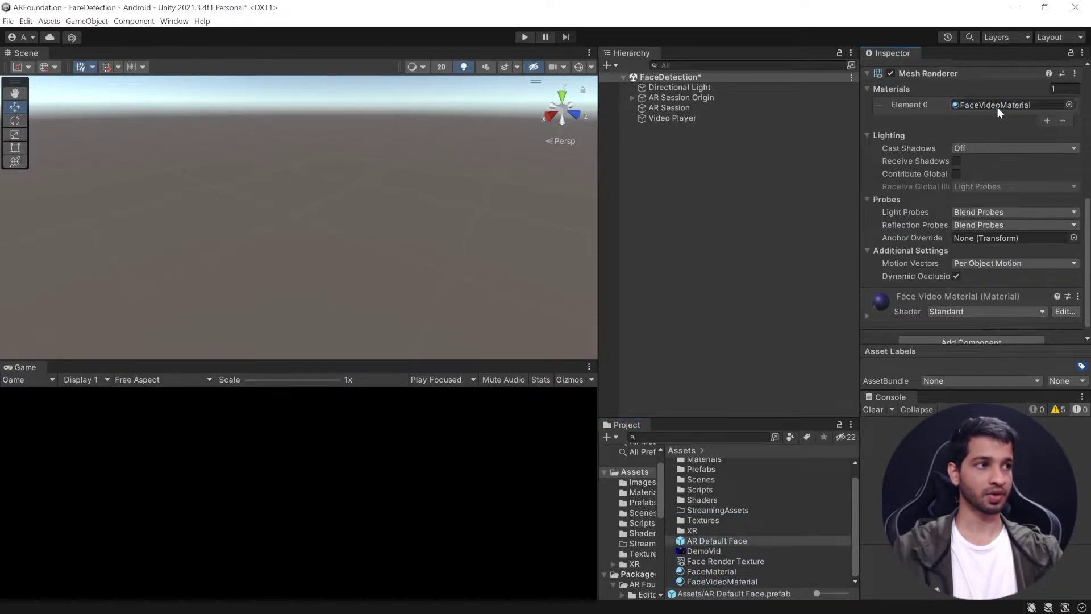
- Check the Face Prefab assigned in AR Session Origin's AR Face Manager and its renderer material, and save the scene
click(681, 98)
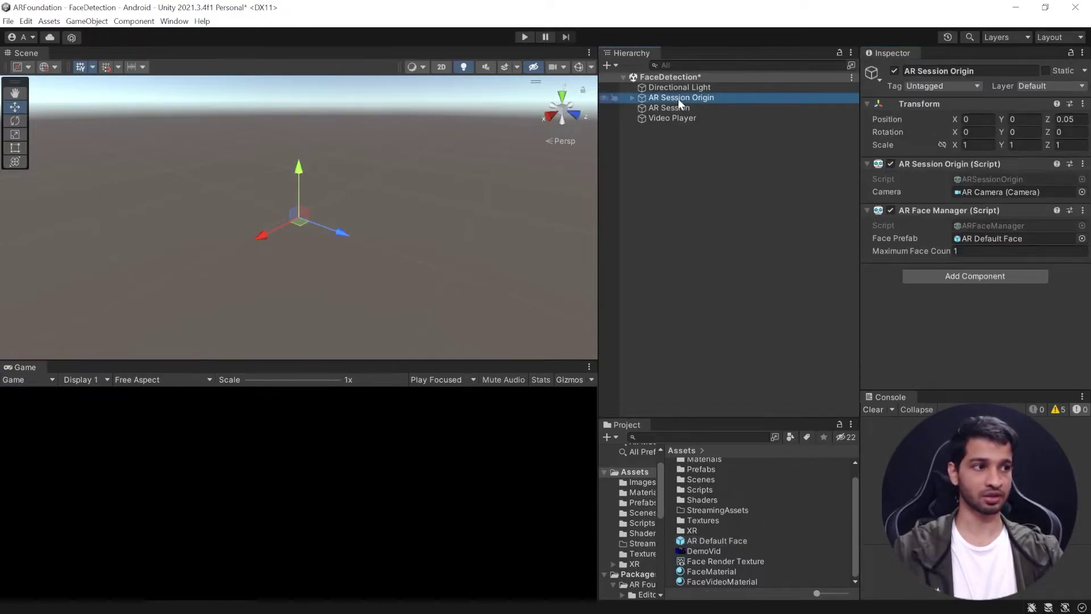
click(986, 237)
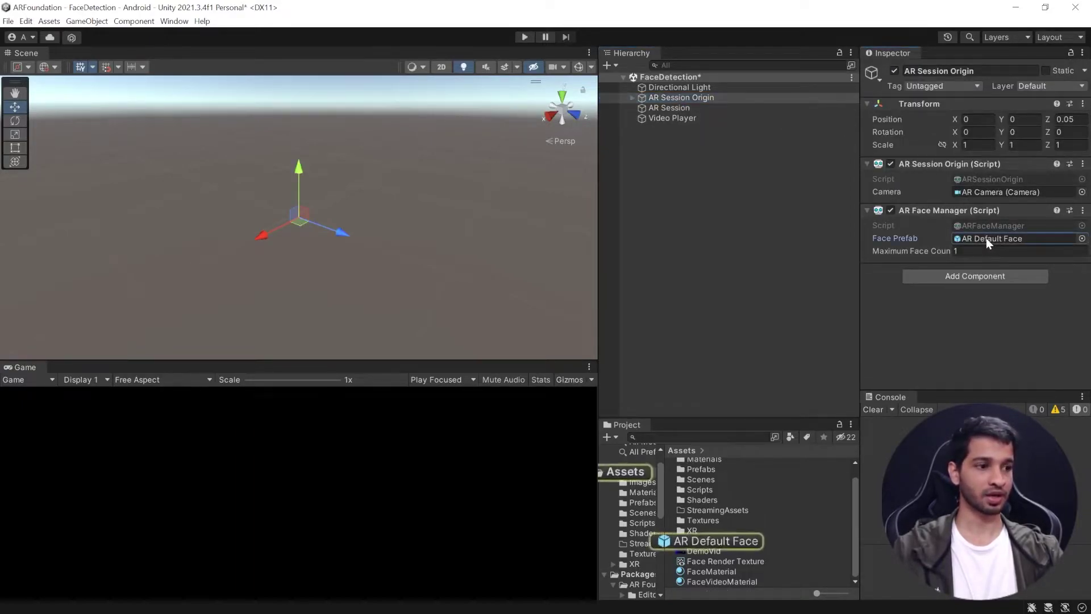
click(721, 537)
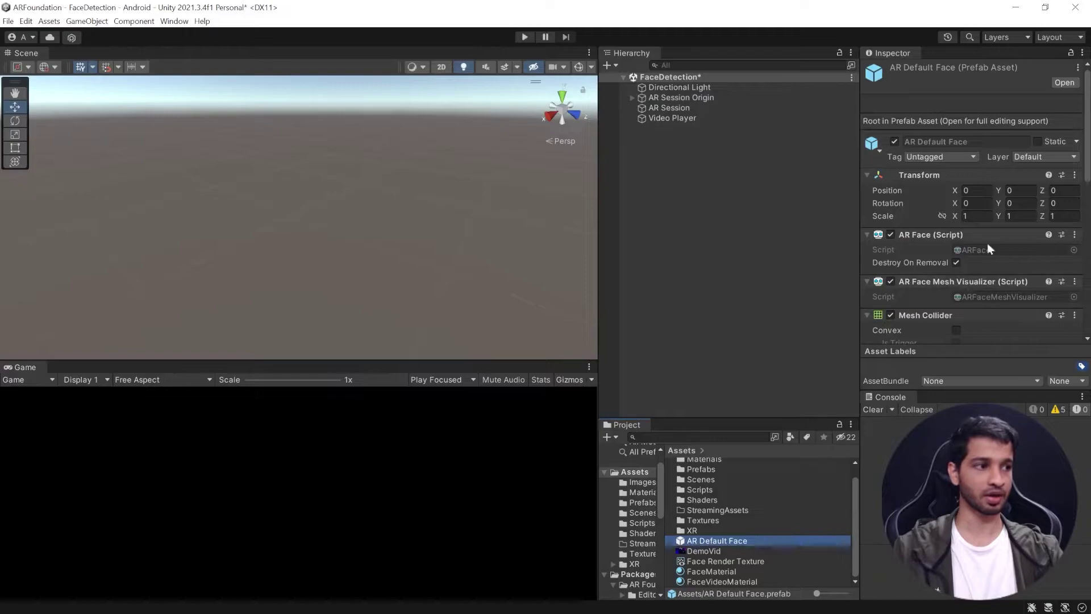
scroll(989, 241, down, 5)
scroll(995, 239, down, 2)
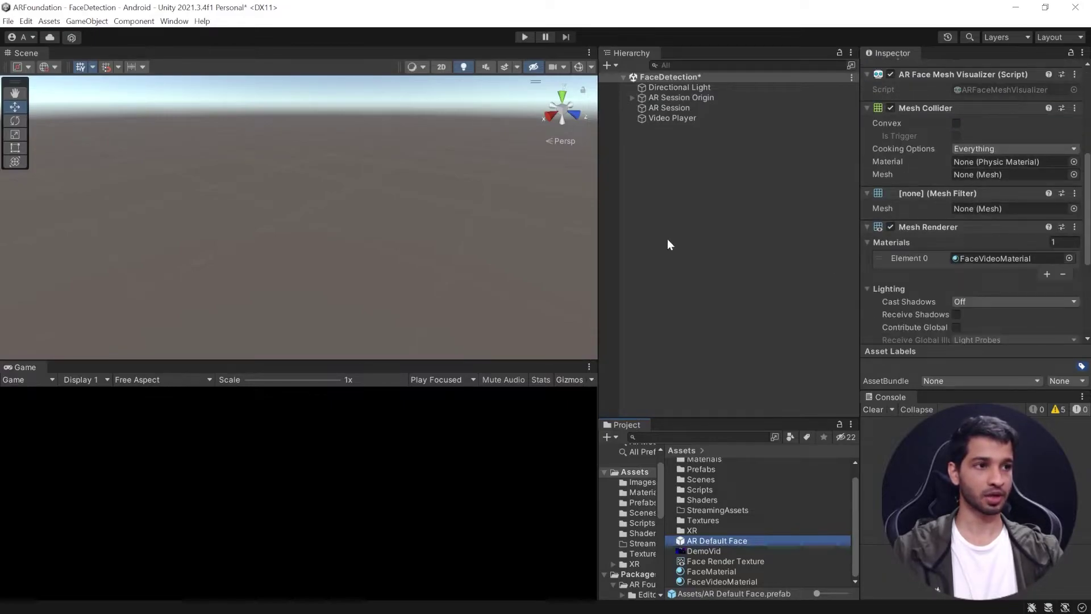
click(693, 229)
key(ctrl+s)
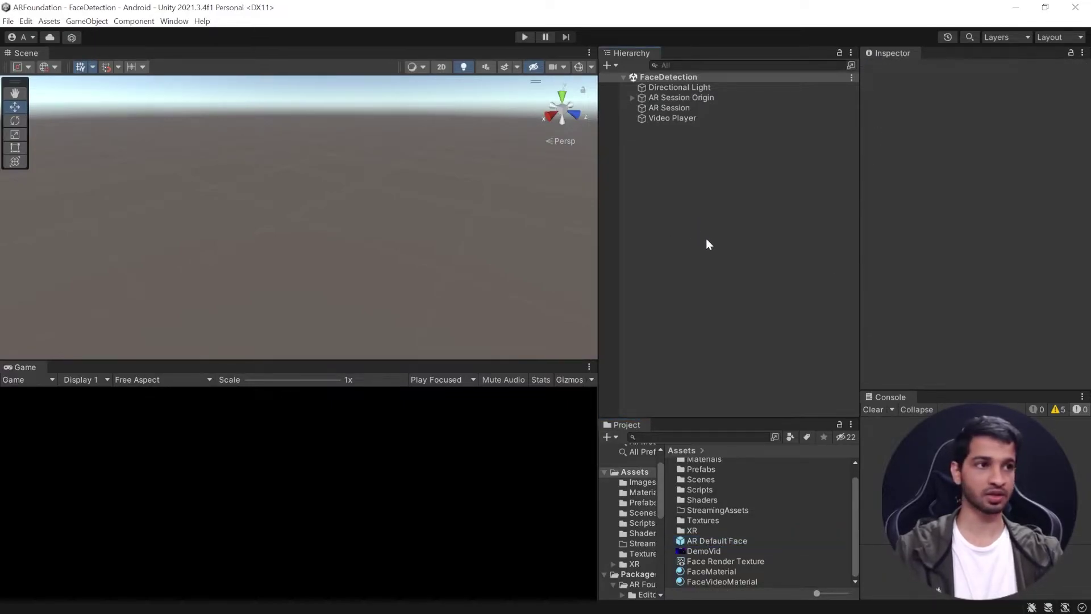
- Build and run the Android app, saving the APK in the Builds folder as test9
click(8, 21)
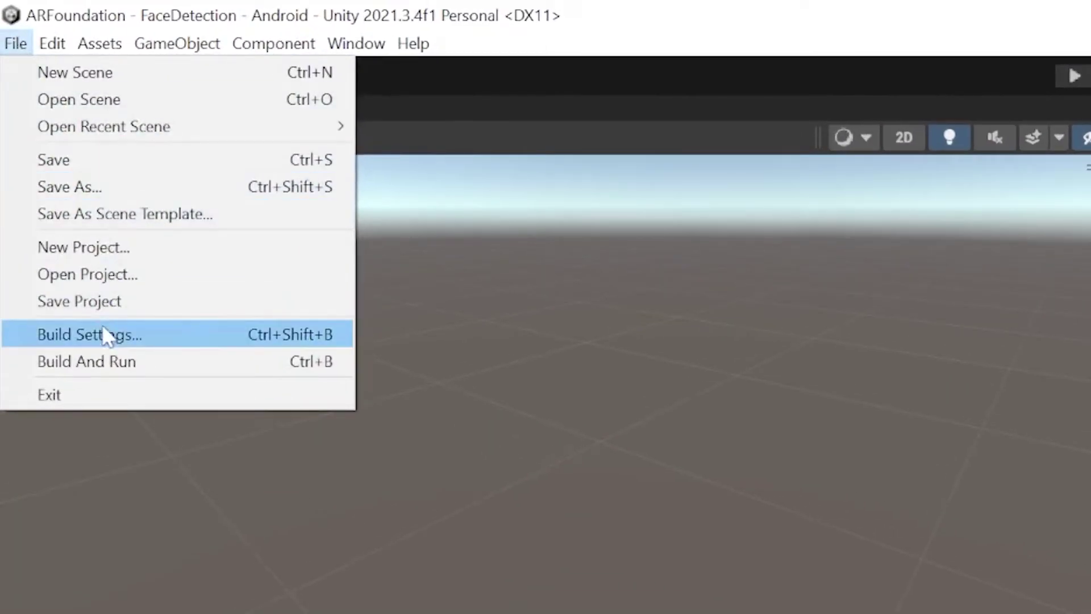
click(103, 328)
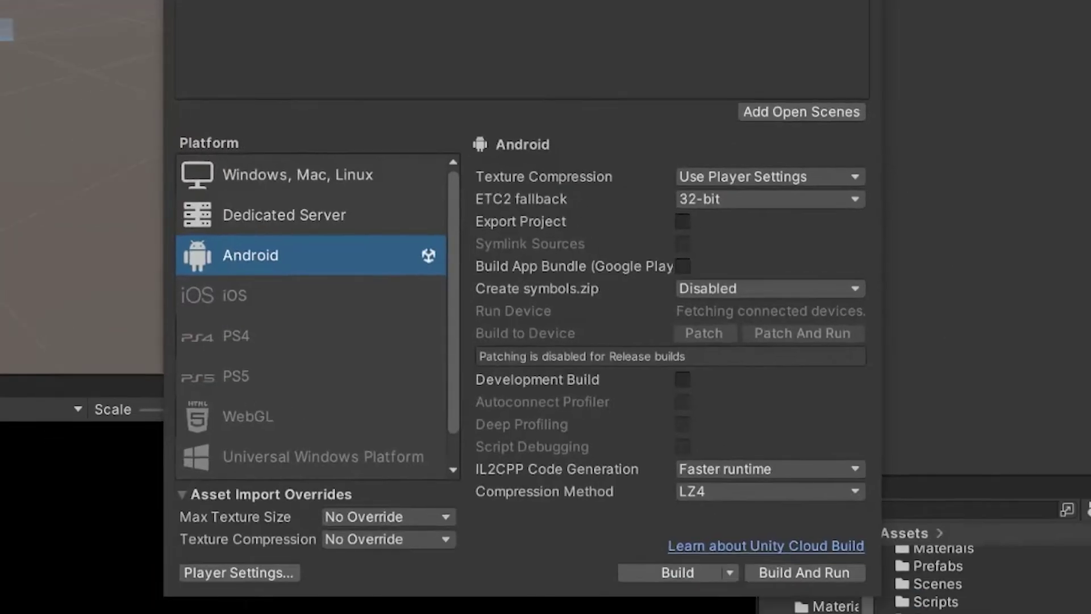
click(815, 572)
click(211, 510)
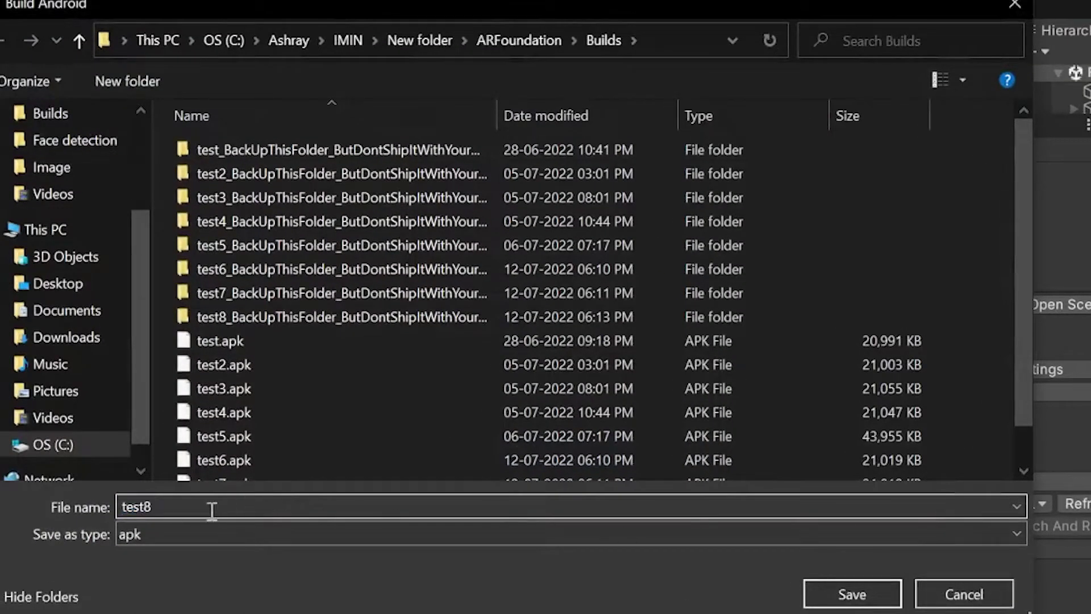
key(BackSpace)
text(8)
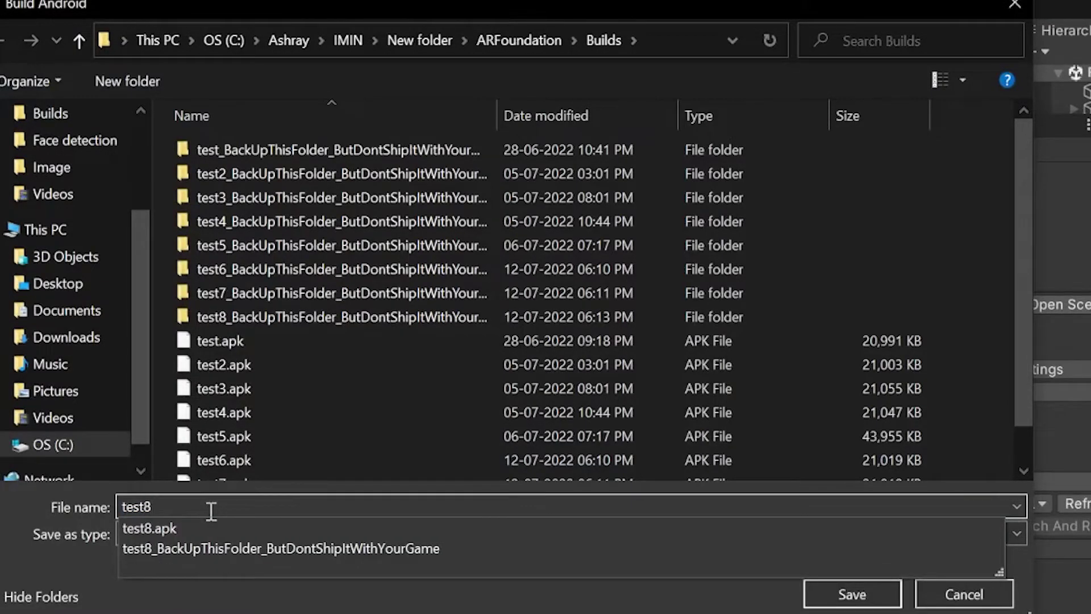
key(BackSpace)
text(9)
click(852, 594)
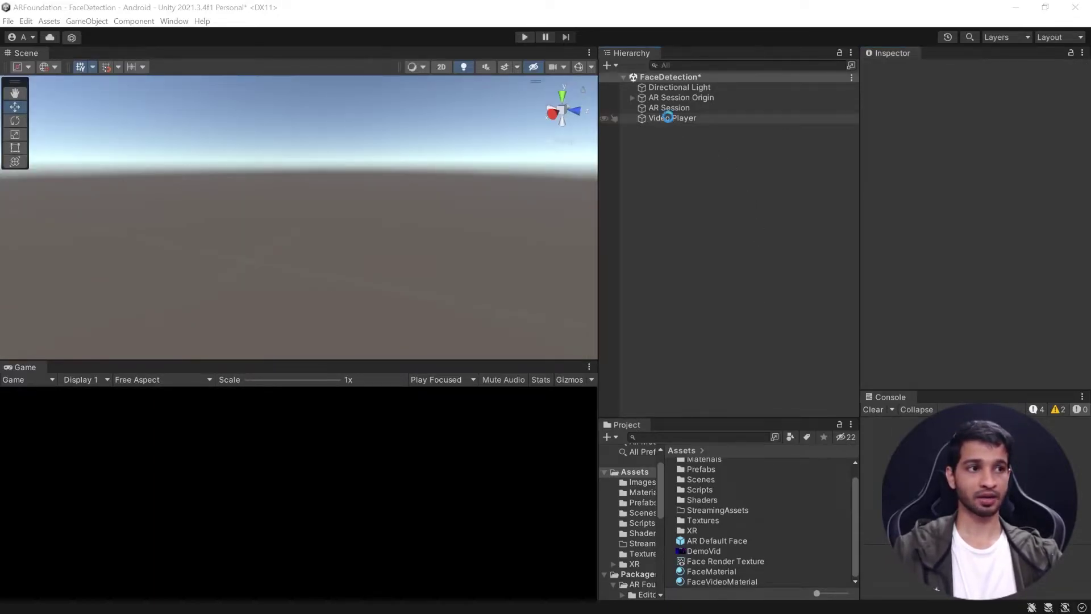
- Deactivate the Video Player object in the scene
click(677, 119)
click(894, 71)
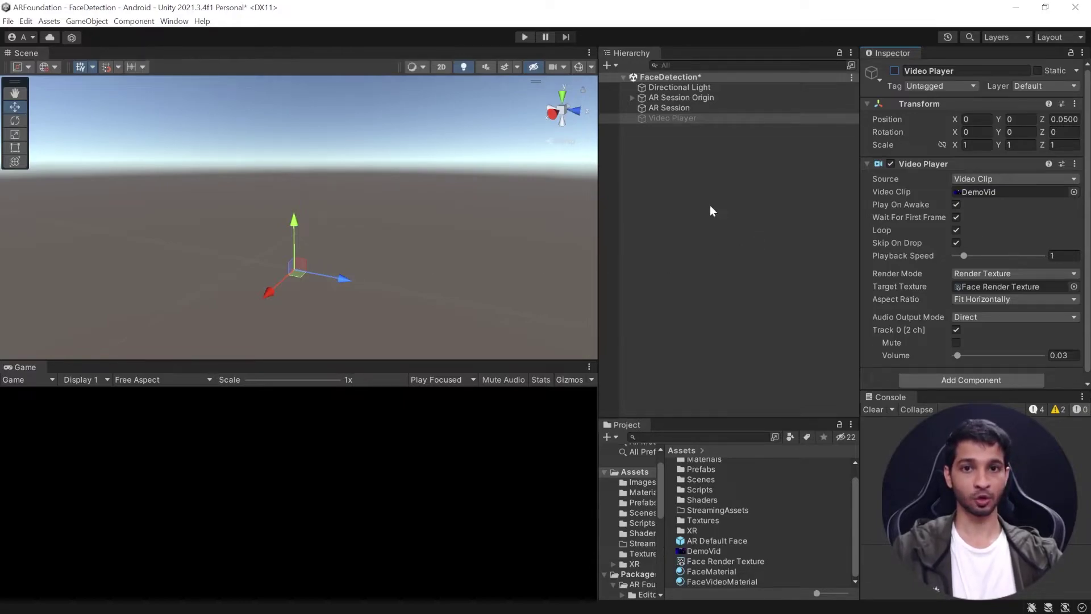
- Create an empty game object at the scene root and name it TriAxis
right_click(644, 149)
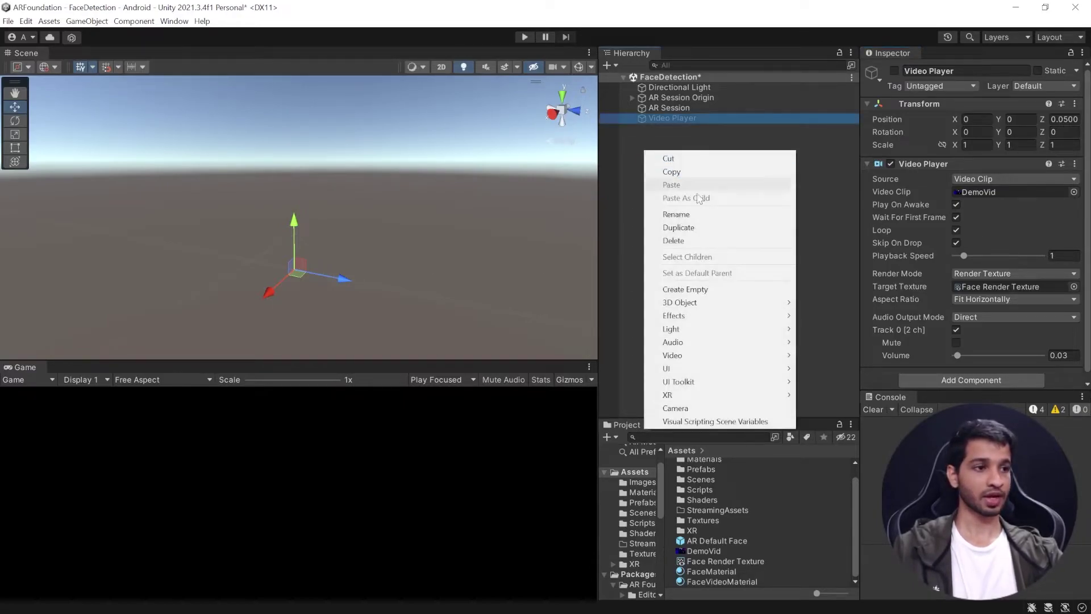
click(687, 289)
text(Tr)
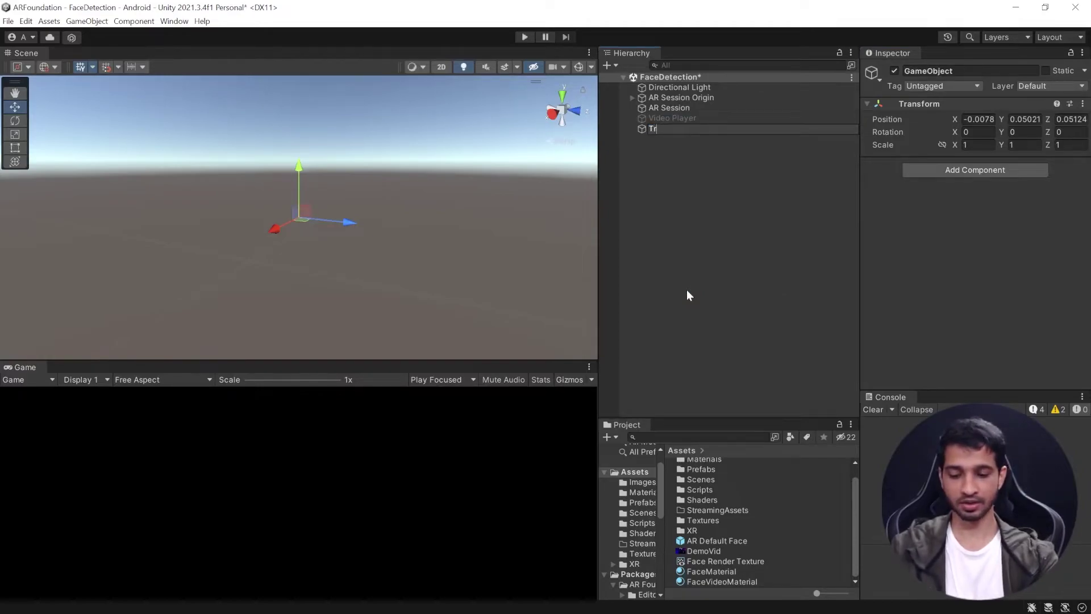
text(iAxis)
click(681, 289)
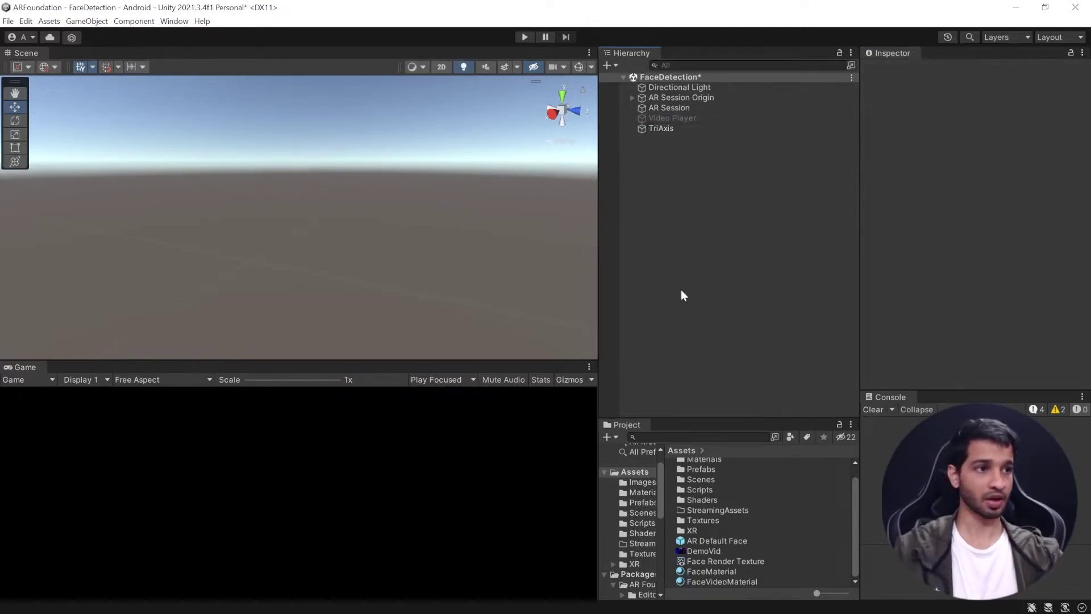
- Add a cube as a child of TriAxis and name it XAxis
click(662, 130)
right_click(662, 129)
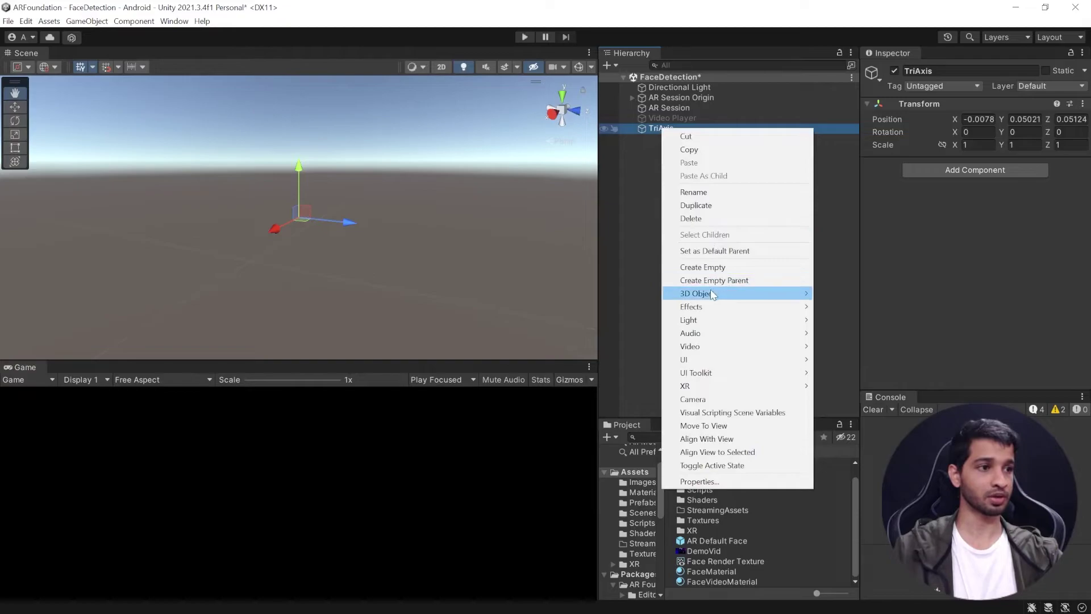
mouse_move(711, 291)
click(842, 291)
text(X)
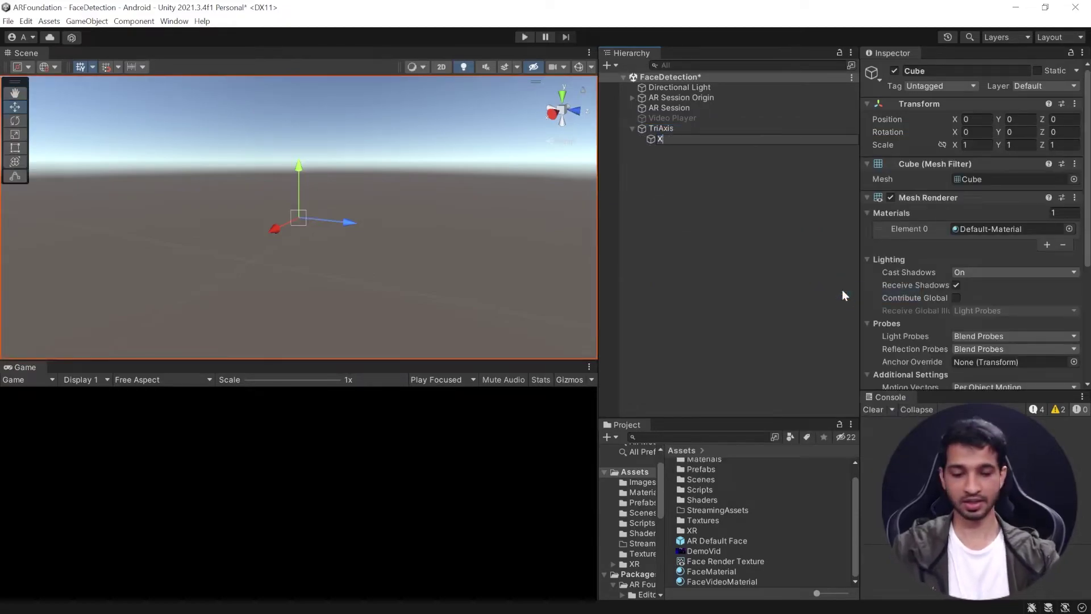
text(Axis)
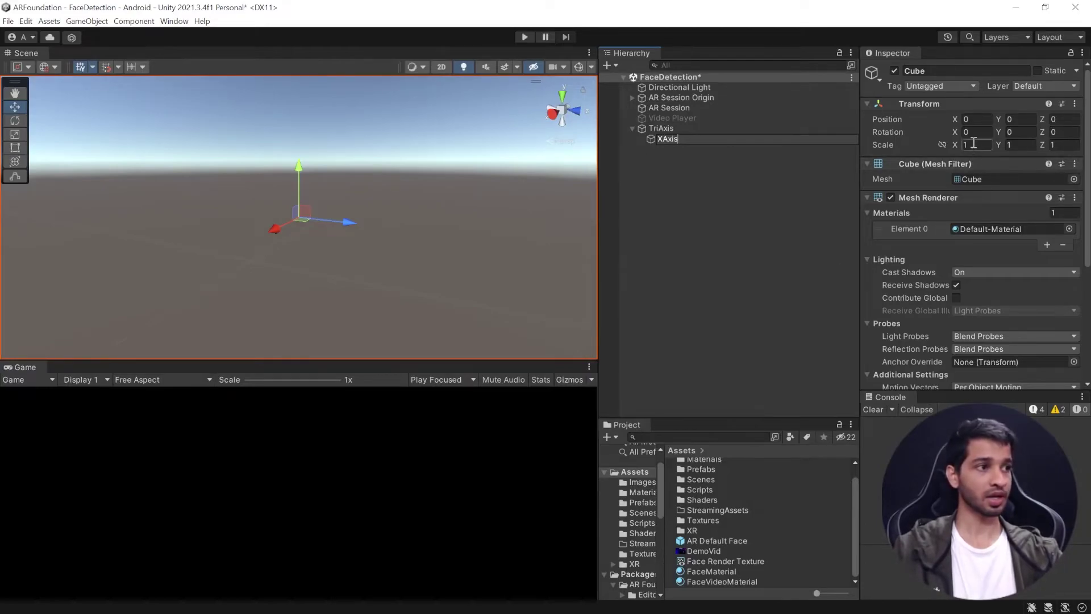
- Set the XAxis cube's scale to X 0.1, Y 0.01 and Z 0.01
click(974, 144)
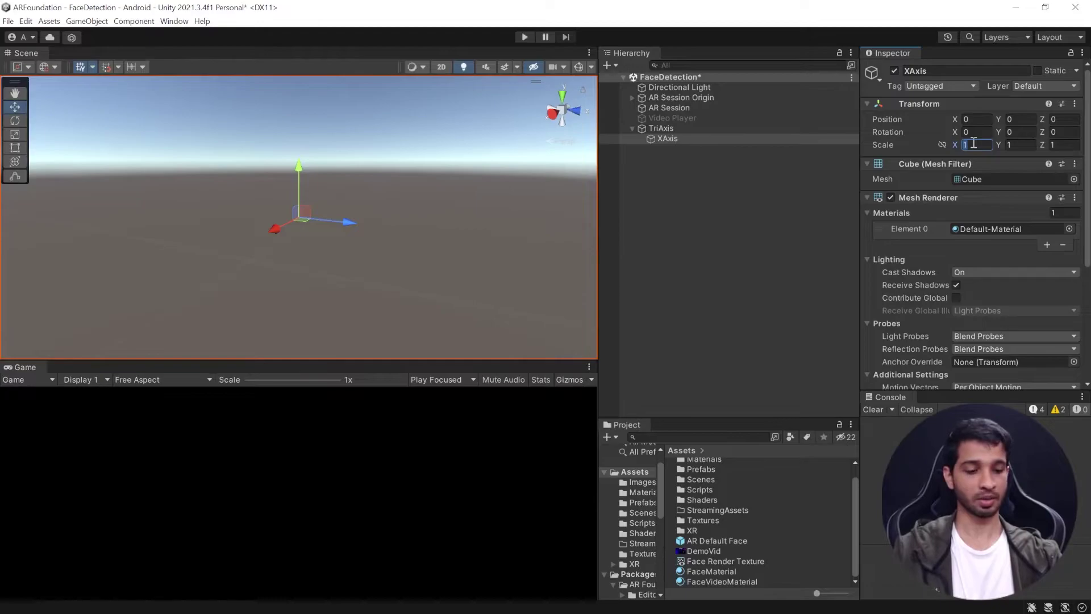
text(0.1)
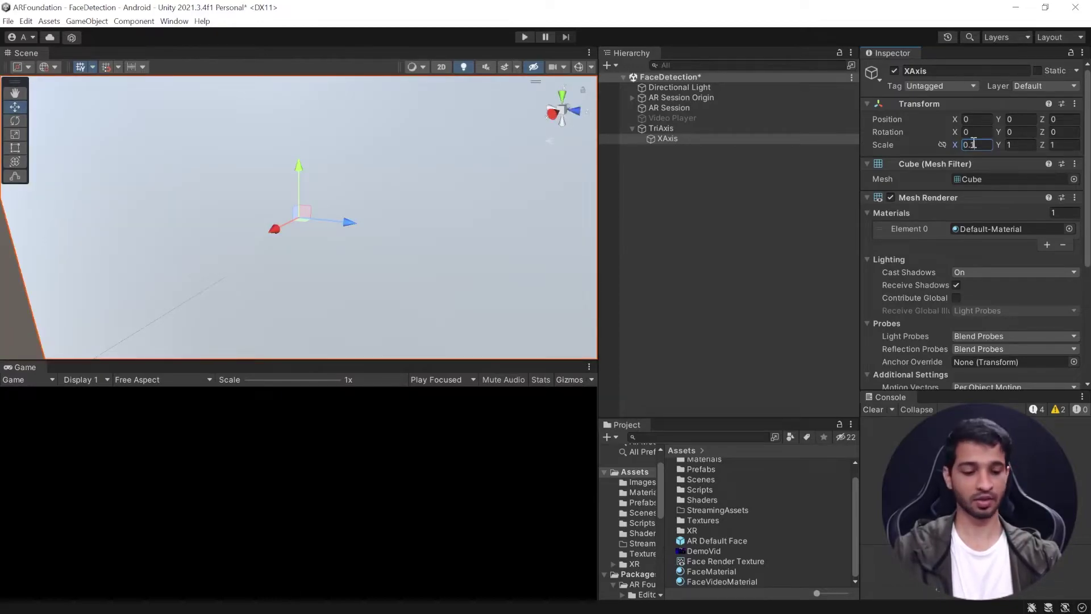
key(Tab)
text(0.01)
key(Tab)
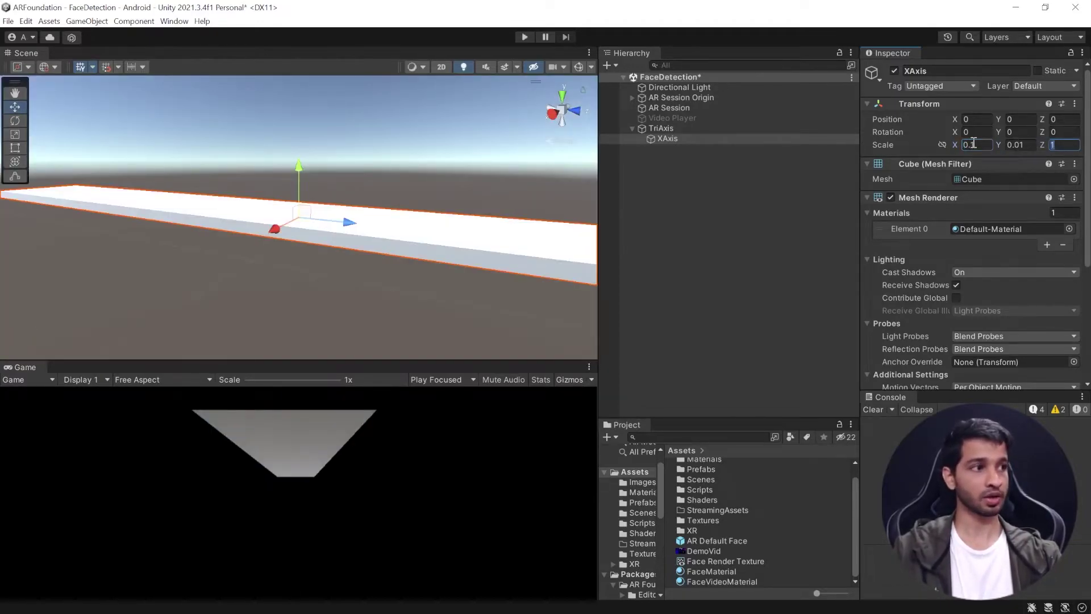
text(.01)
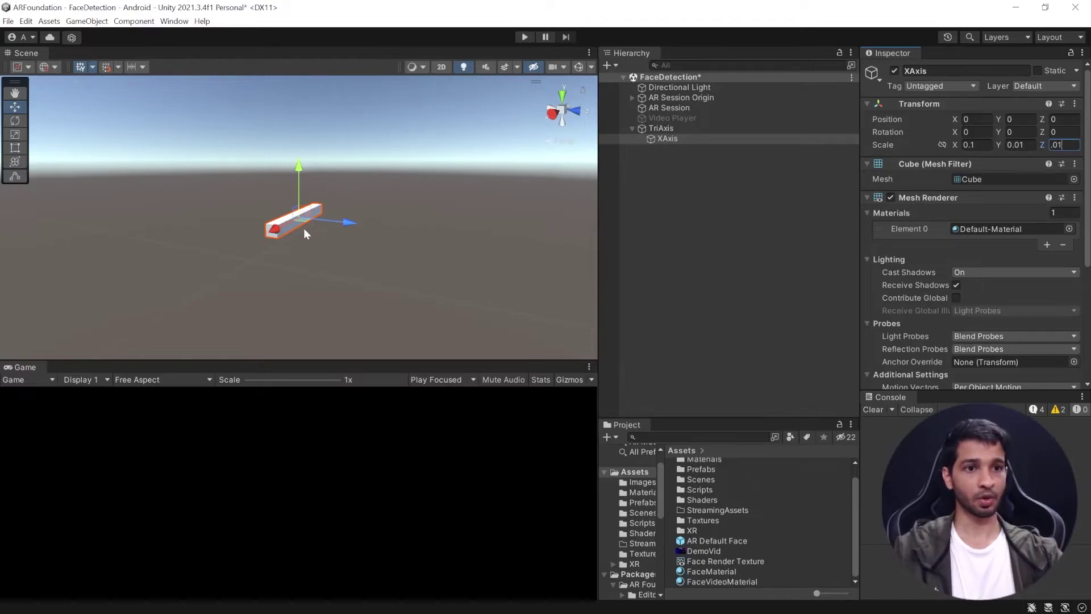
- Set the XAxis cube's X position to 0.05 within TriAxis
click(972, 120)
text(0.)
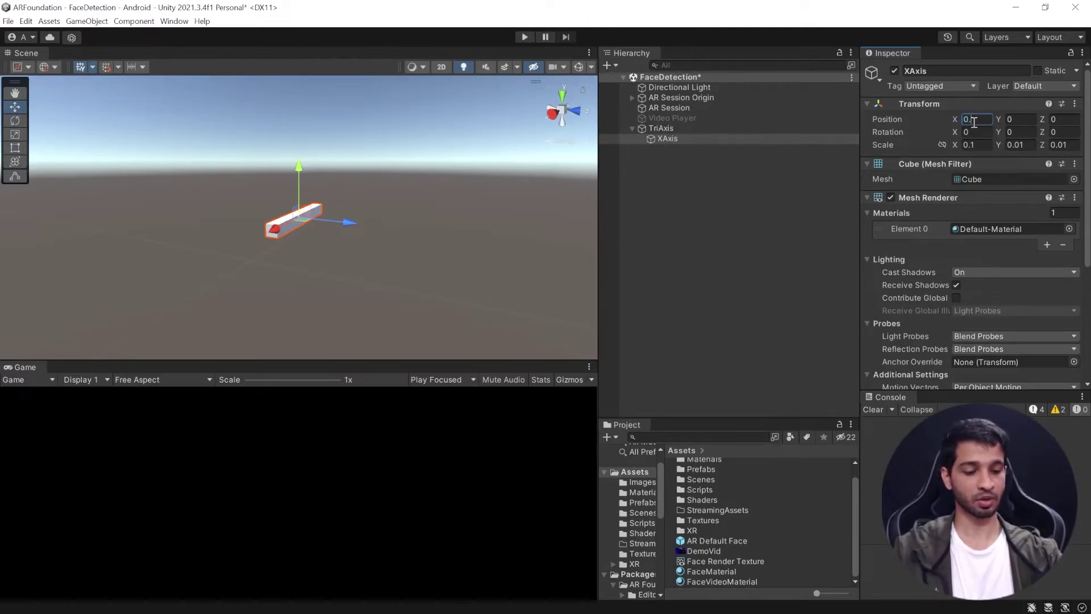
text(05)
- Duplicate the XAxis cube within TriAxis
click(665, 142)
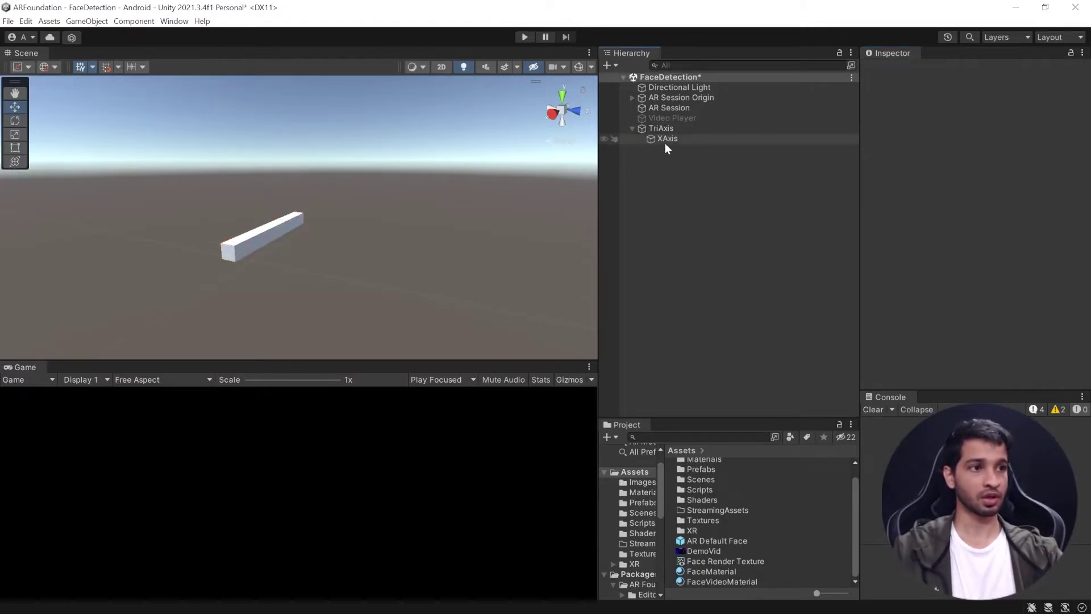
key(ctrl+d)
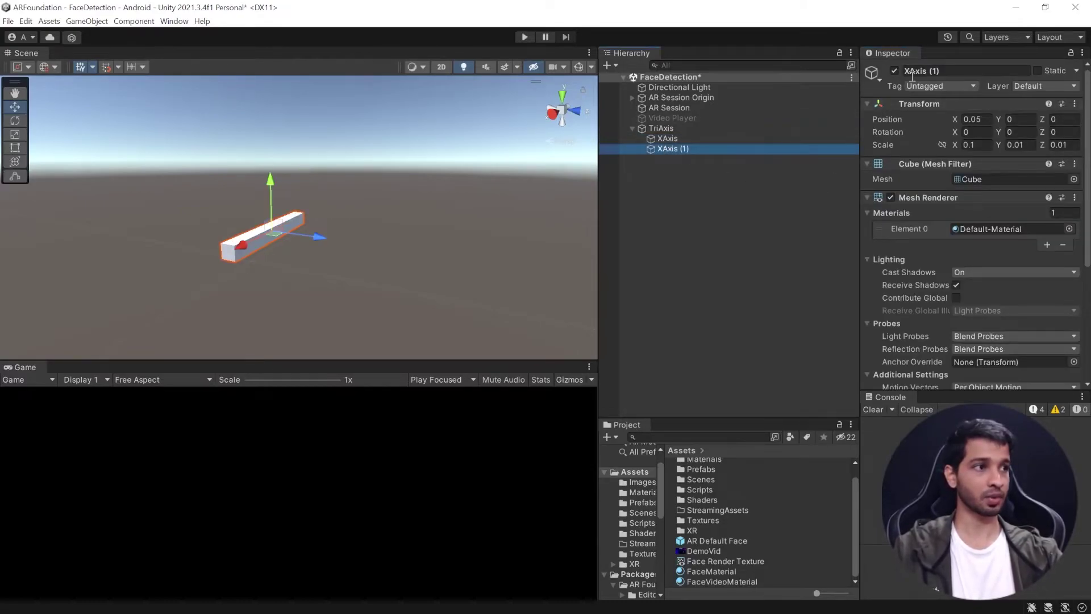
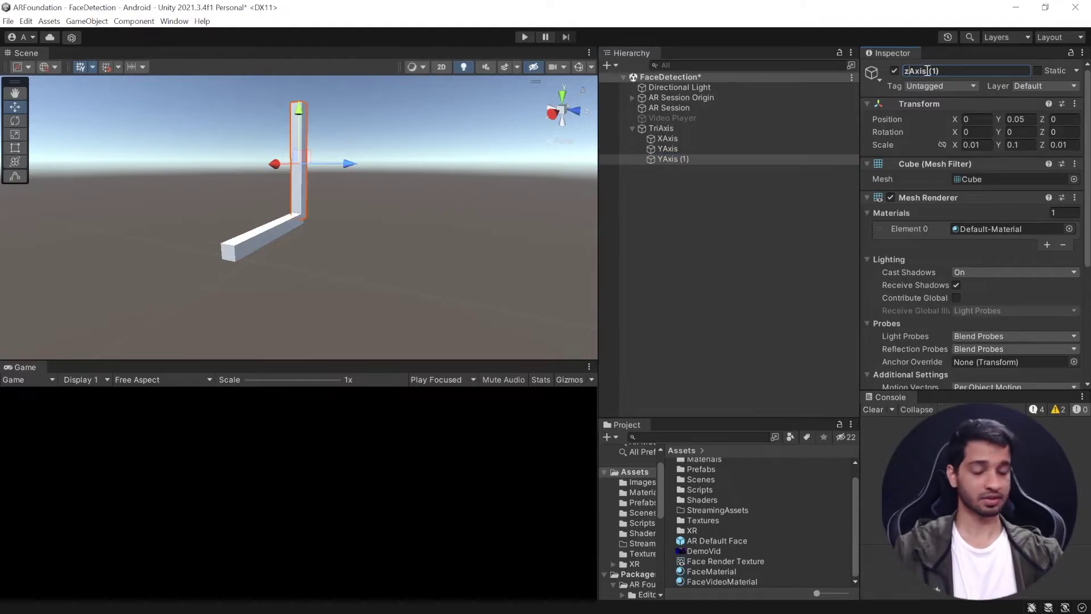
- Rename the duplicated YAxis cube as ZAxis and set its position to Y 0 and Z 0.05
key(Delete)
key(Delete)
key(Delete)
key(Delete)
double_click(1018, 118)
text(0)
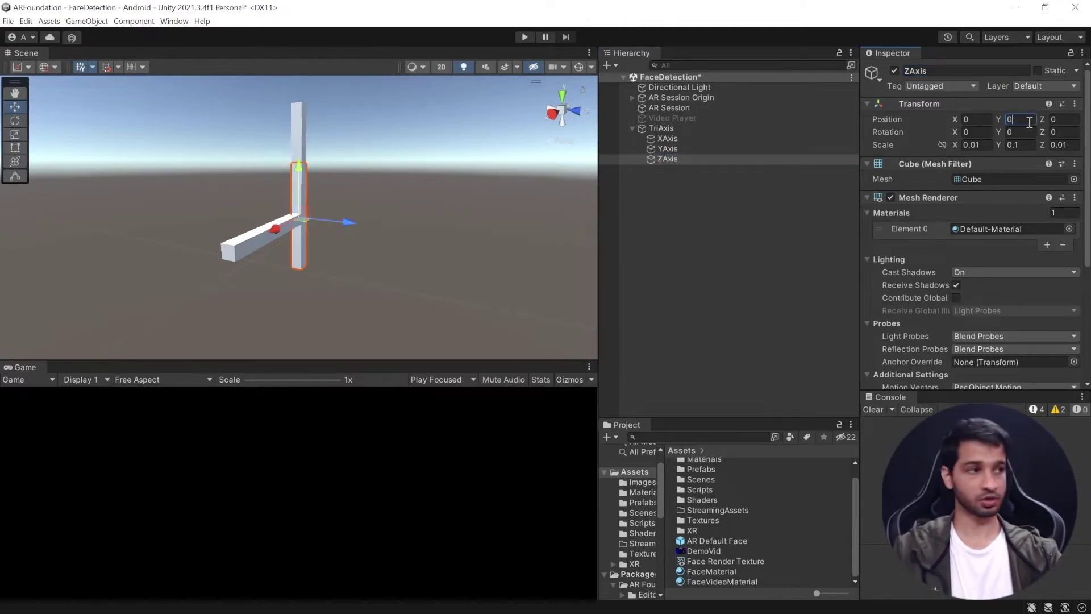
text(0.05)
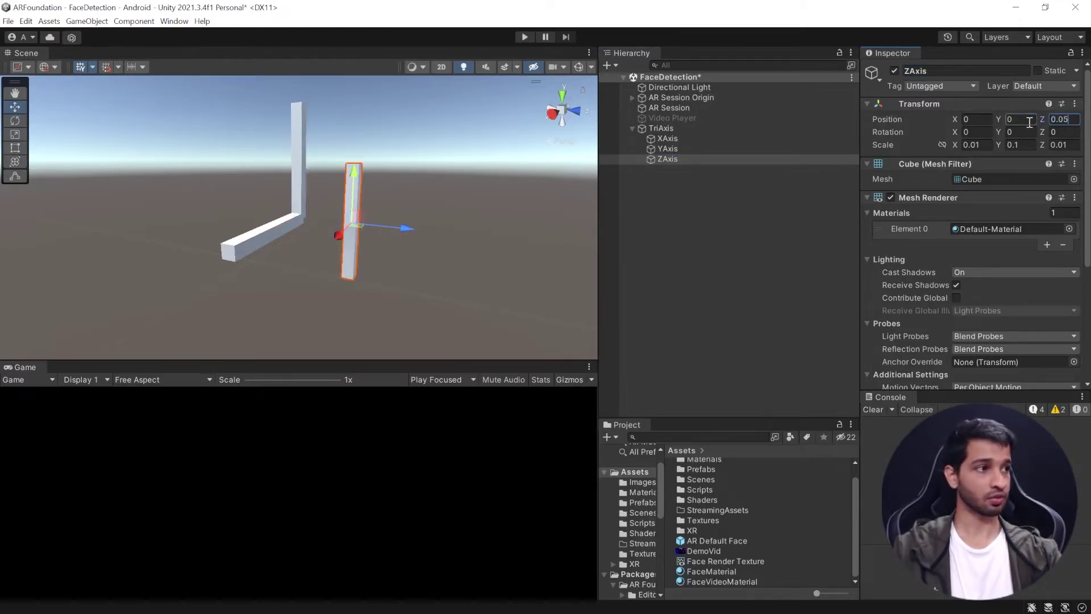
- Set the ZAxis cube's scale to Y 0.01 and Z 0.1, then select the TriAxis parent
double_click(1016, 145)
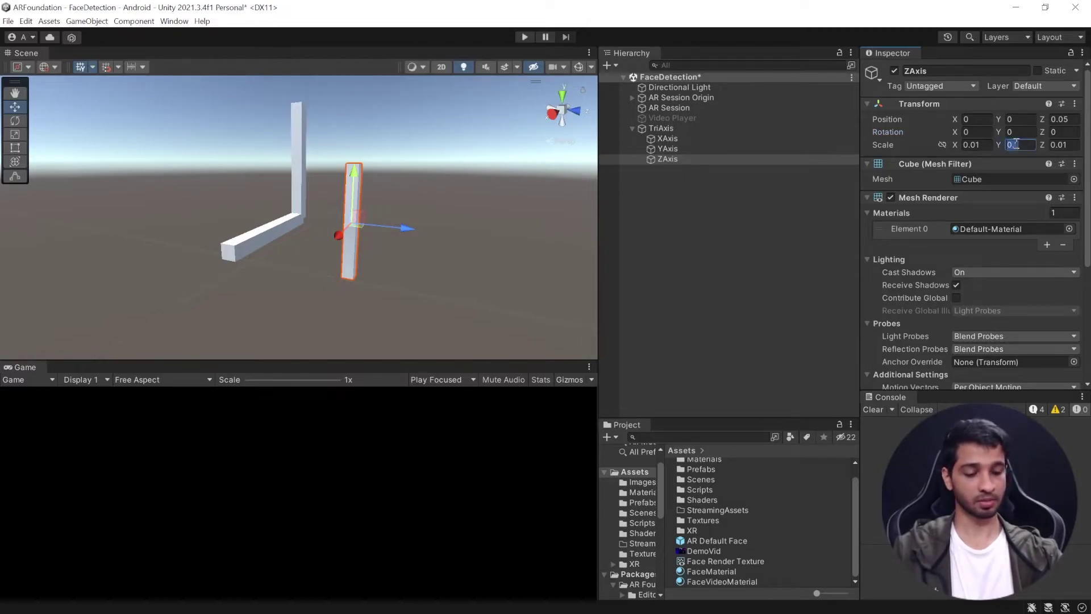
text(0.01)
key(Tab)
text(0.)
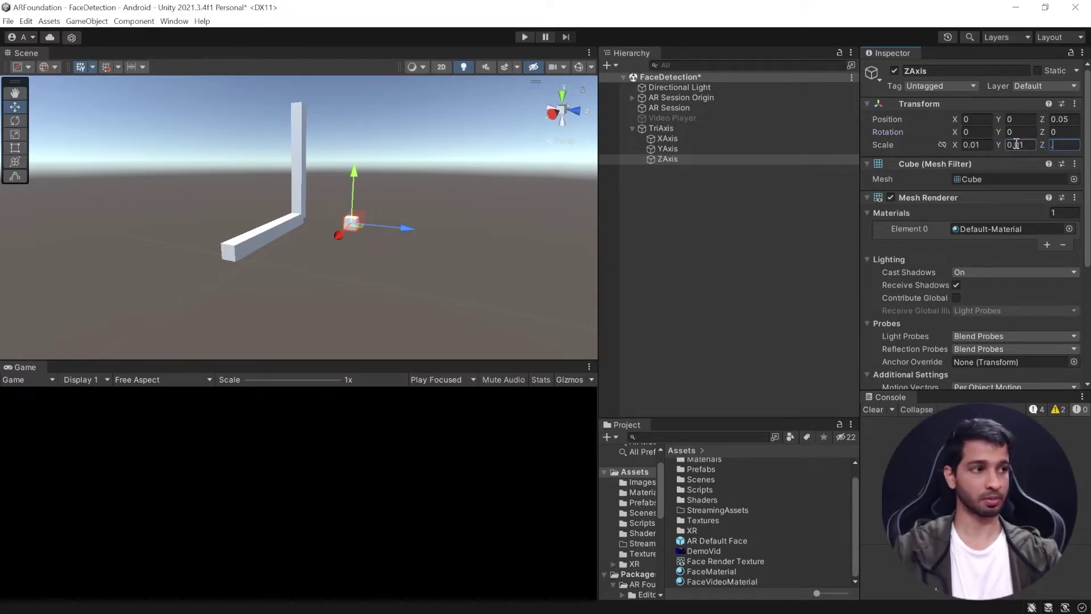
text(1)
click(667, 241)
click(661, 129)
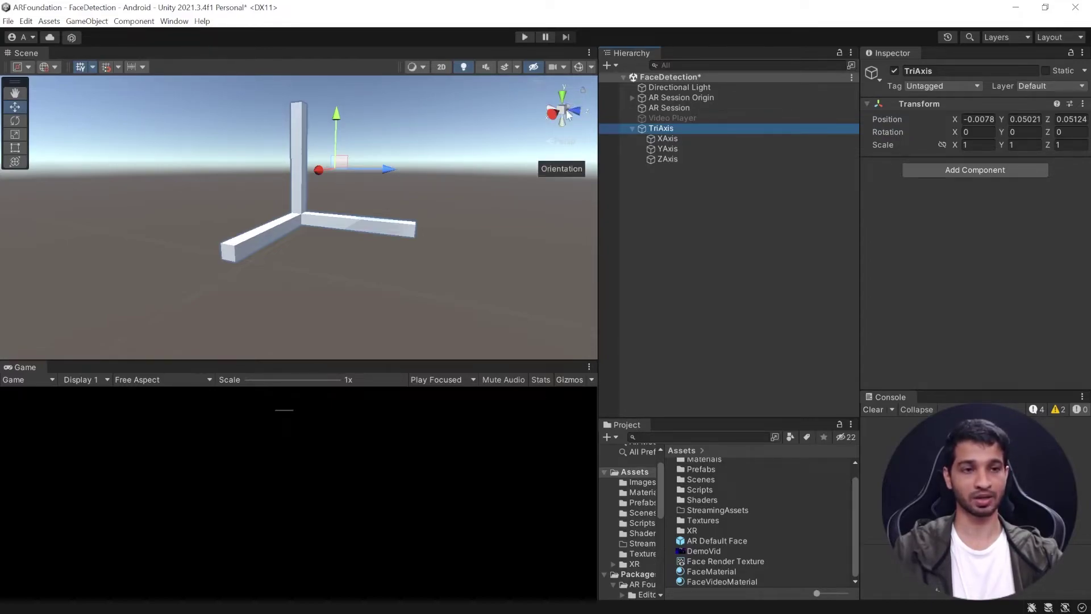
- Create a material named XAxisMaterial in the Assets folder and make its albedo colour red
right_click(807, 573)
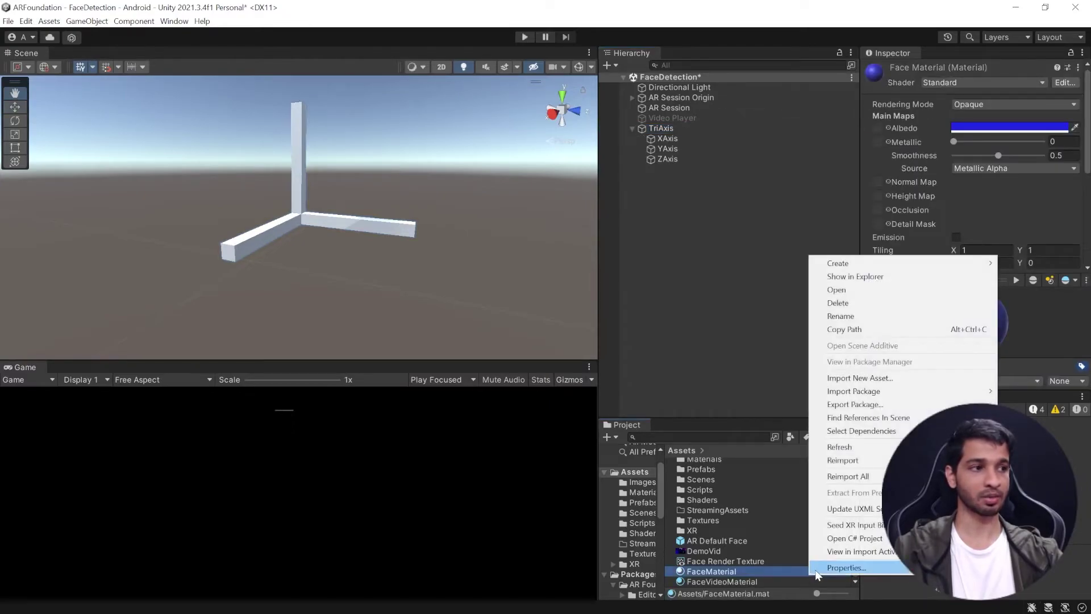
mouse_move(867, 270)
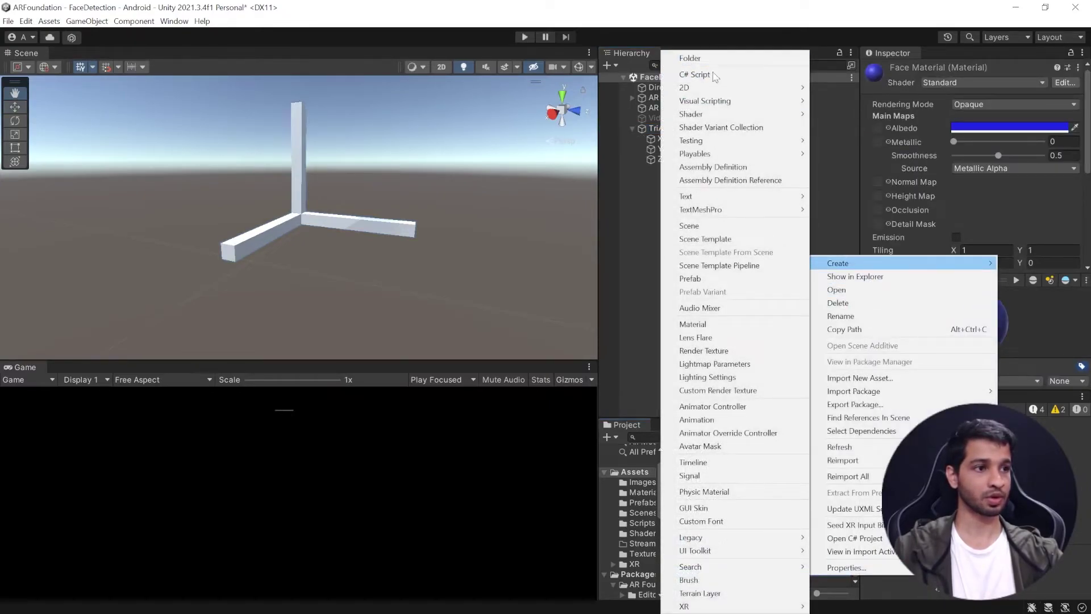
click(698, 324)
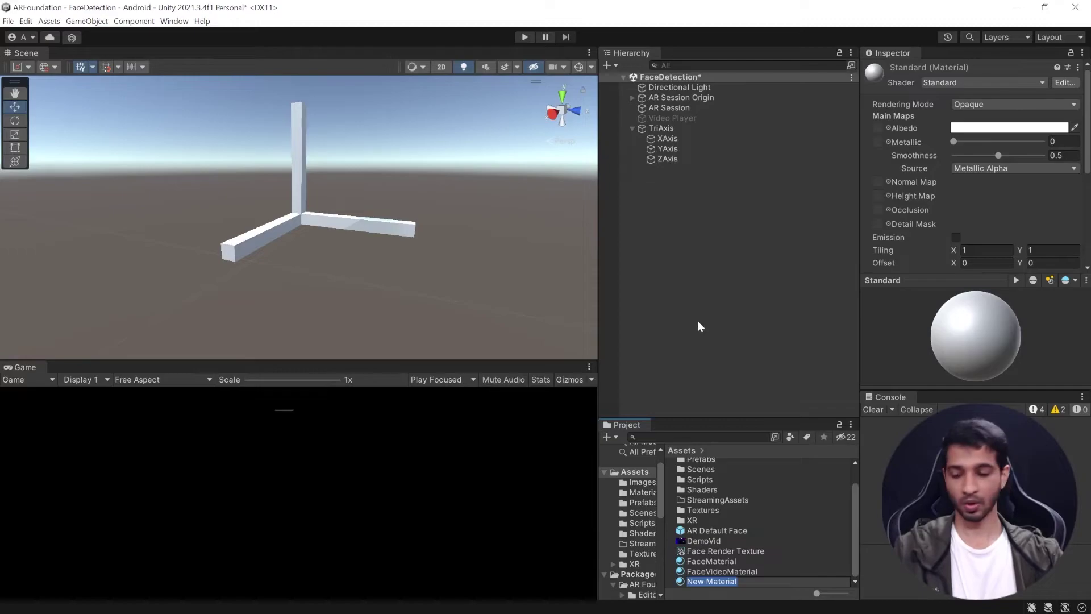
text(XA)
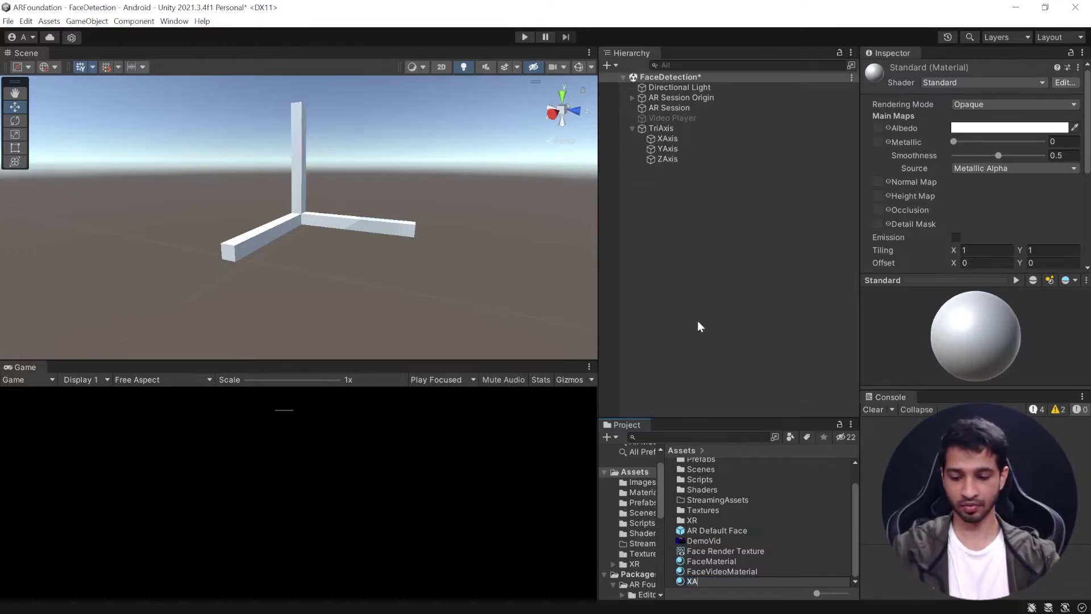
text(xisM)
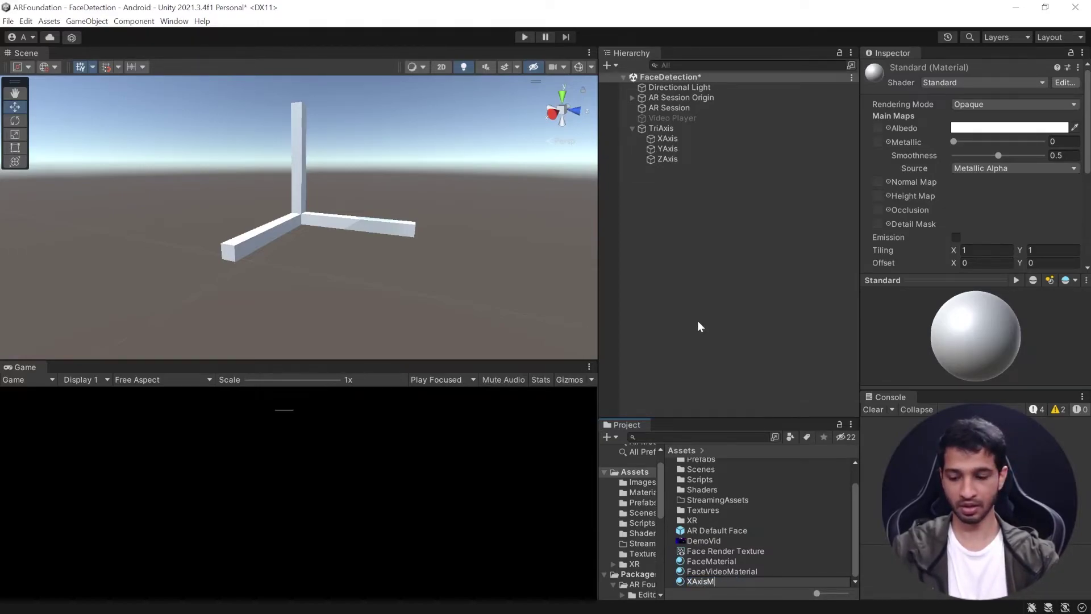
text(aterial)
click(969, 127)
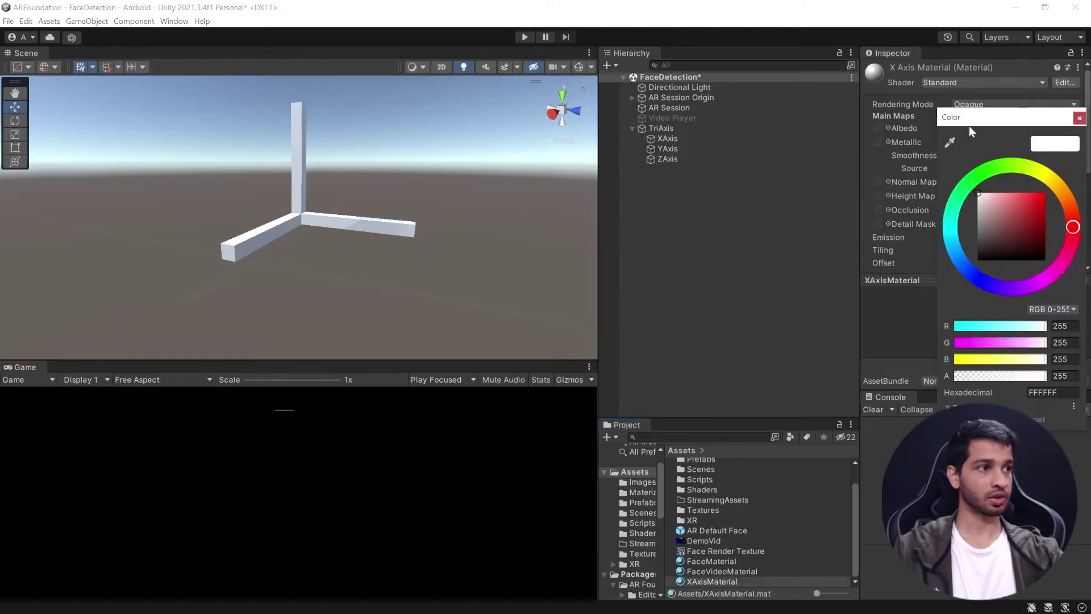
click(1028, 212)
- Duplicate XAxisMaterial, name the copy YAxisMaterial and make its albedo colour green
click(715, 580)
key(ctrl+d)
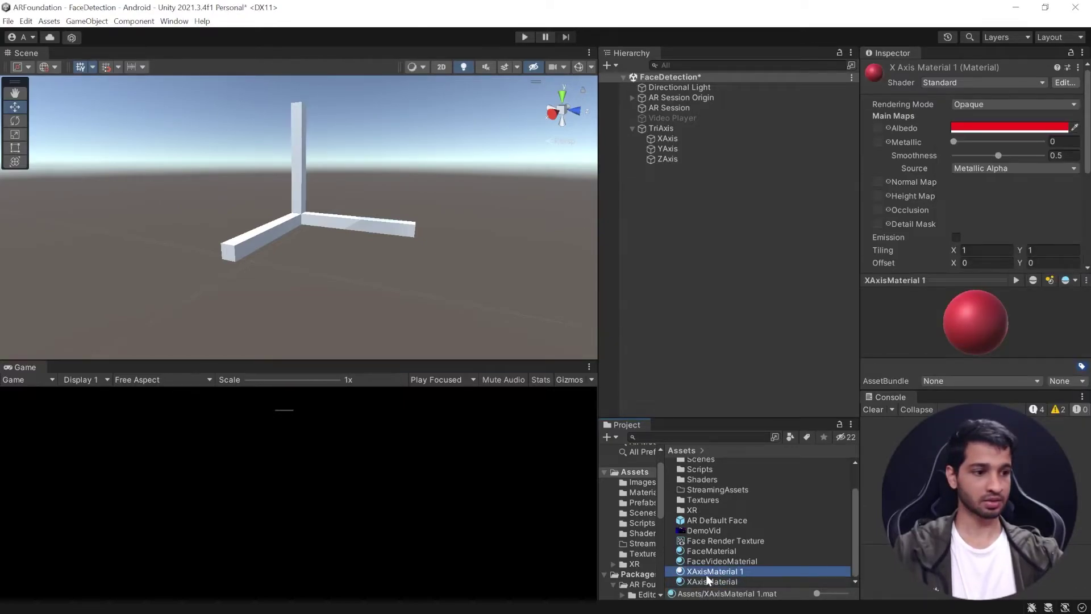
click(699, 570)
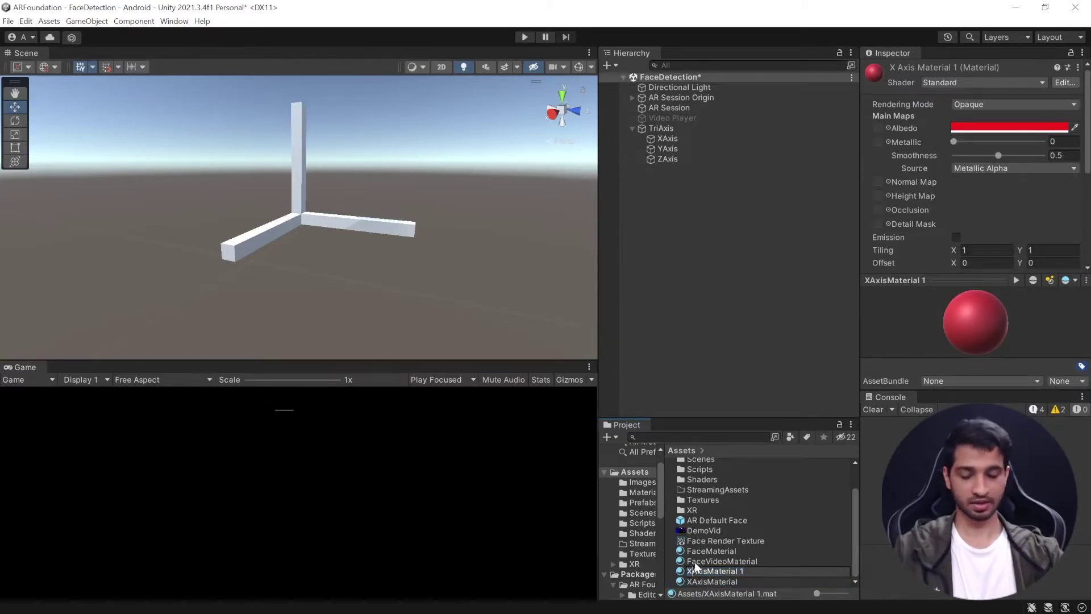
text(YAxisMaterial)
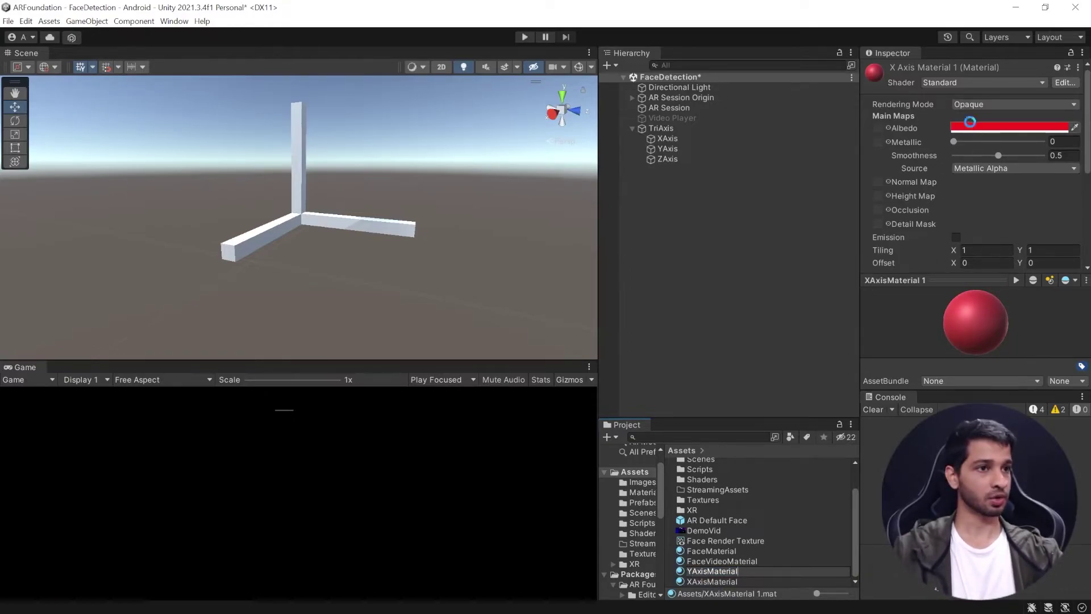
click(970, 122)
click(994, 168)
- Duplicate YAxisMaterial, name the copy ZAxisMaterial and make its albedo colour blue
click(700, 579)
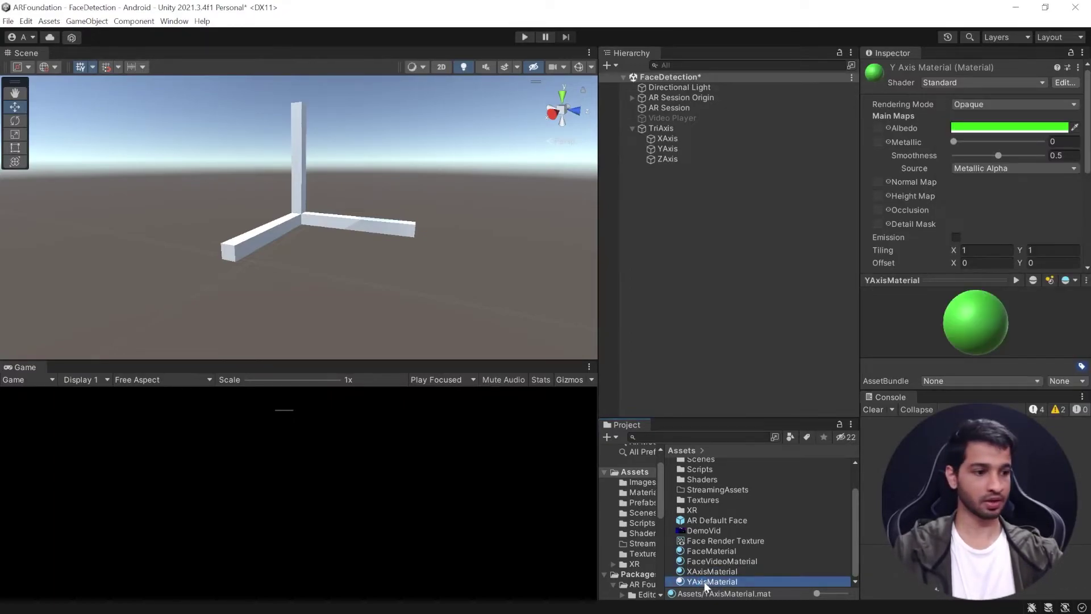
key(ctrl+d)
click(714, 574)
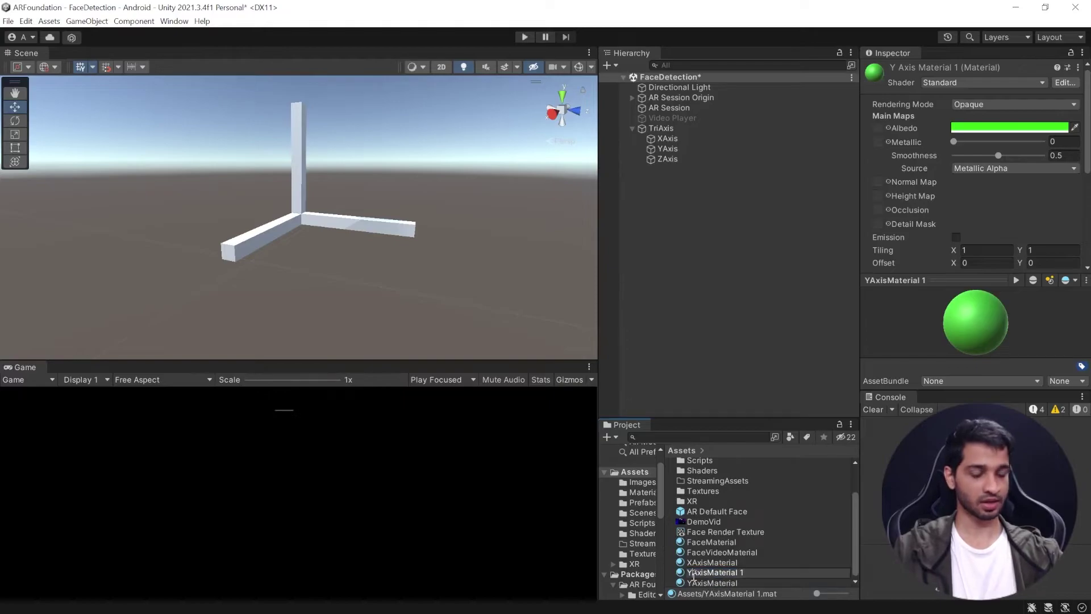
text(ZAxisMaterial)
key(Return)
click(970, 126)
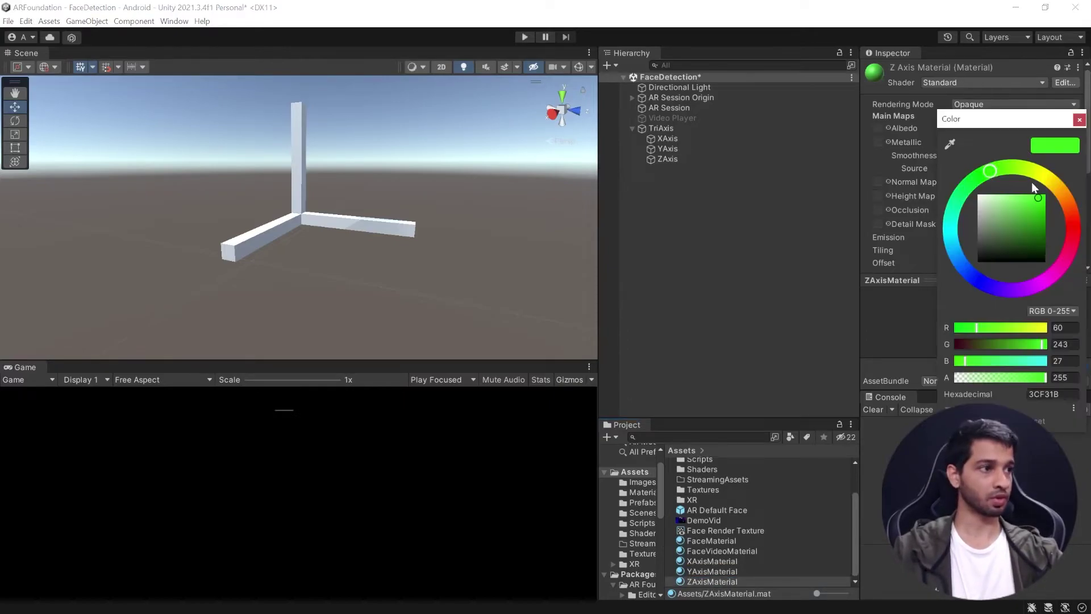
click(970, 287)
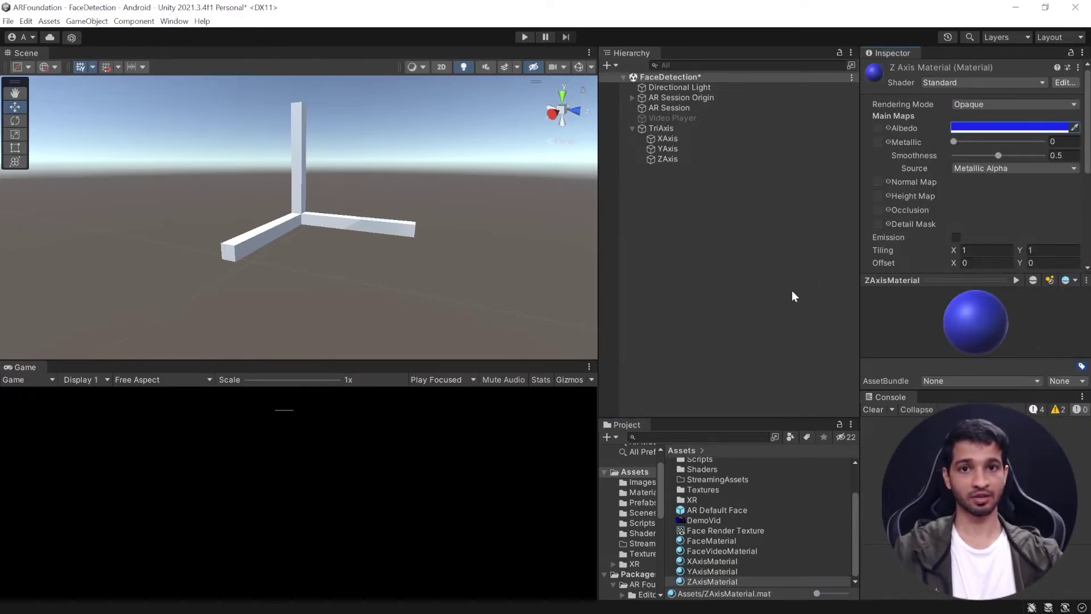
- Assign XAxisMaterial, YAxisMaterial and ZAxisMaterial to the matching XAxis, YAxis and ZAxis cubes
drag(714, 562, 668, 140)
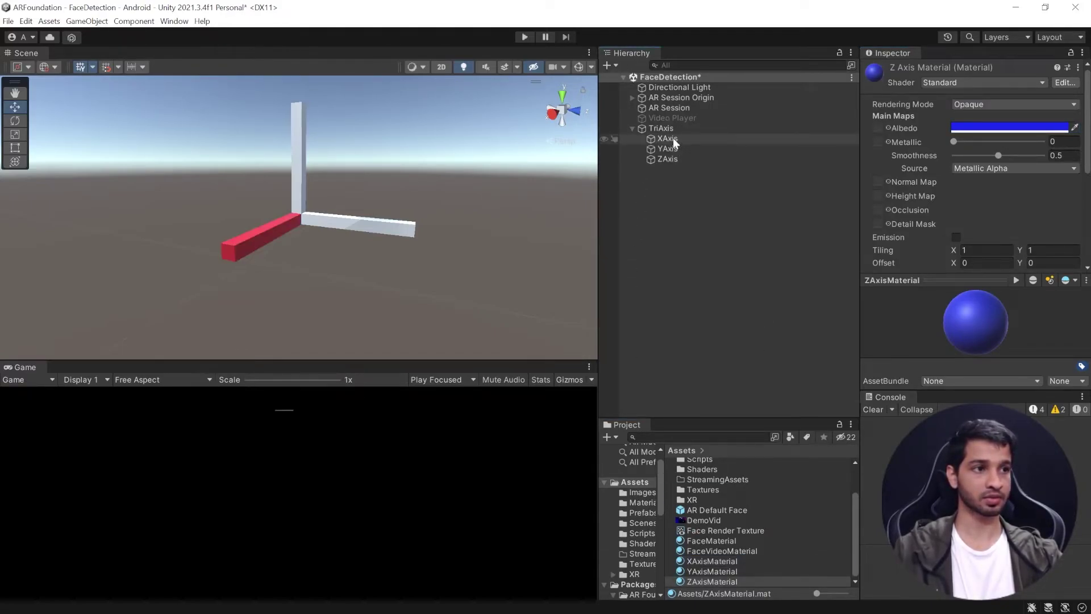
drag(718, 572, 673, 152)
drag(705, 581, 670, 165)
click(691, 218)
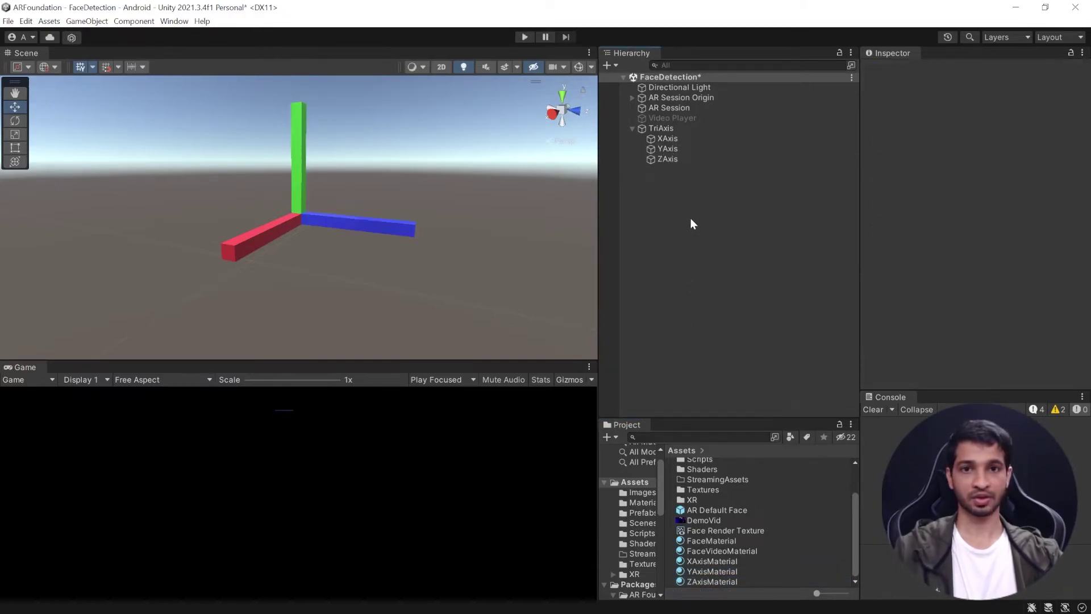
- Create an empty game object named AR Prefab at the scene root and make TriAxis its child
click(632, 127)
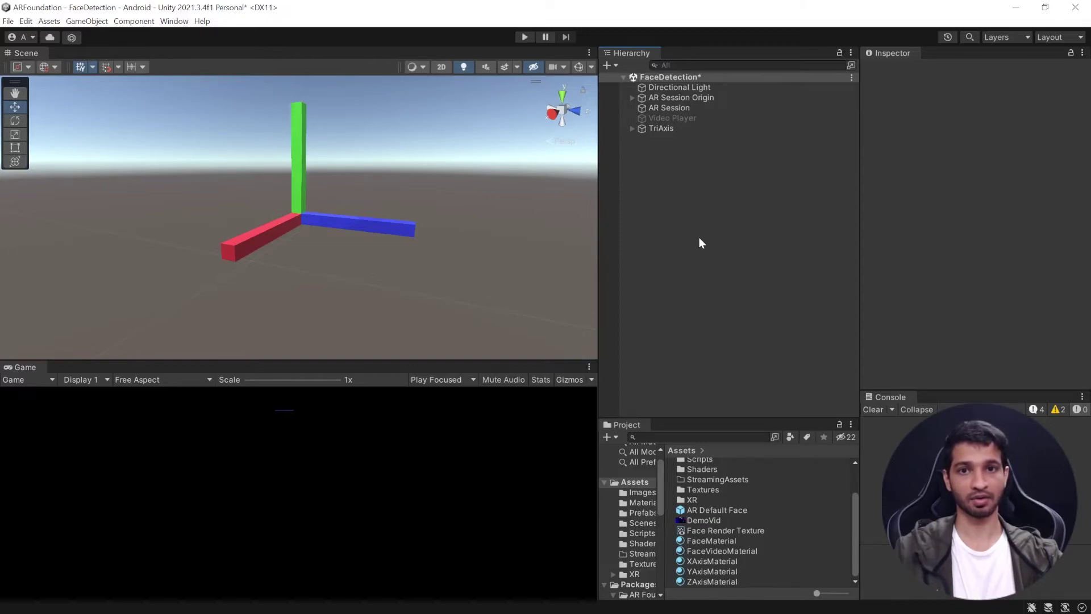
right_click(657, 158)
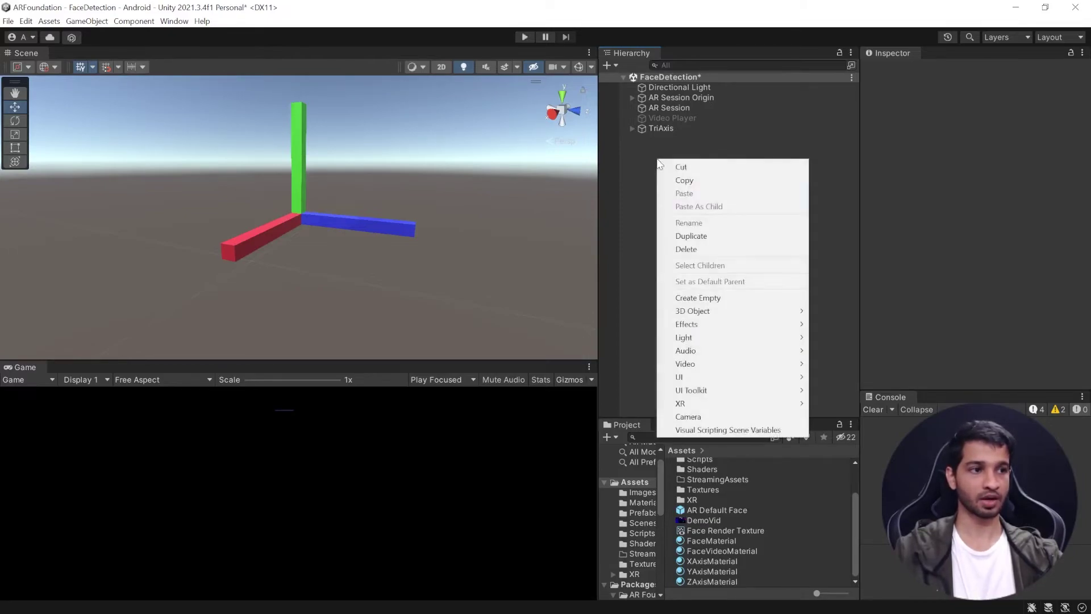
click(731, 297)
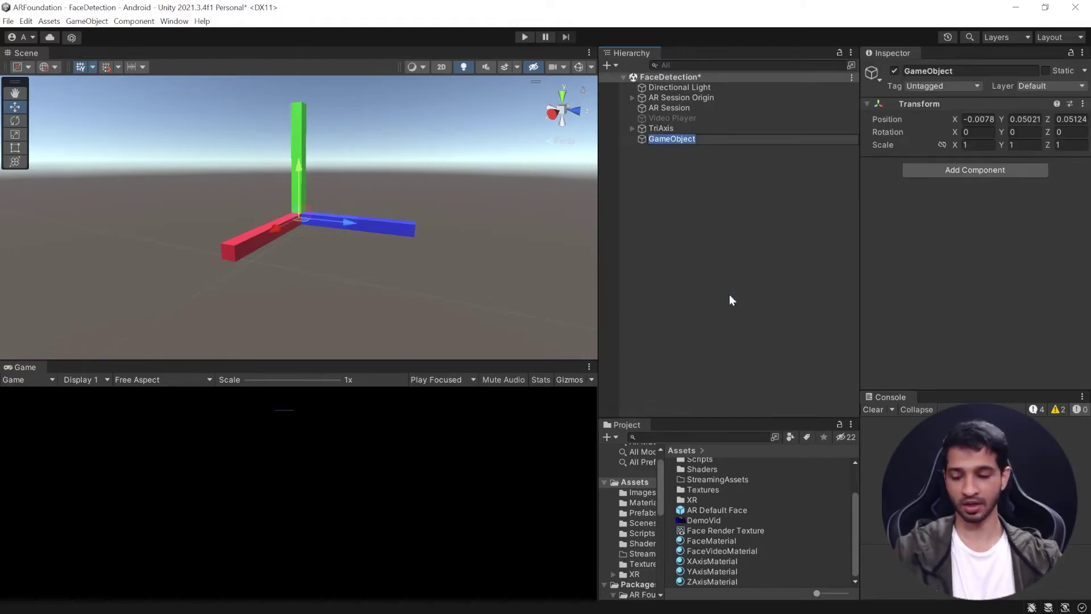
text(AR )
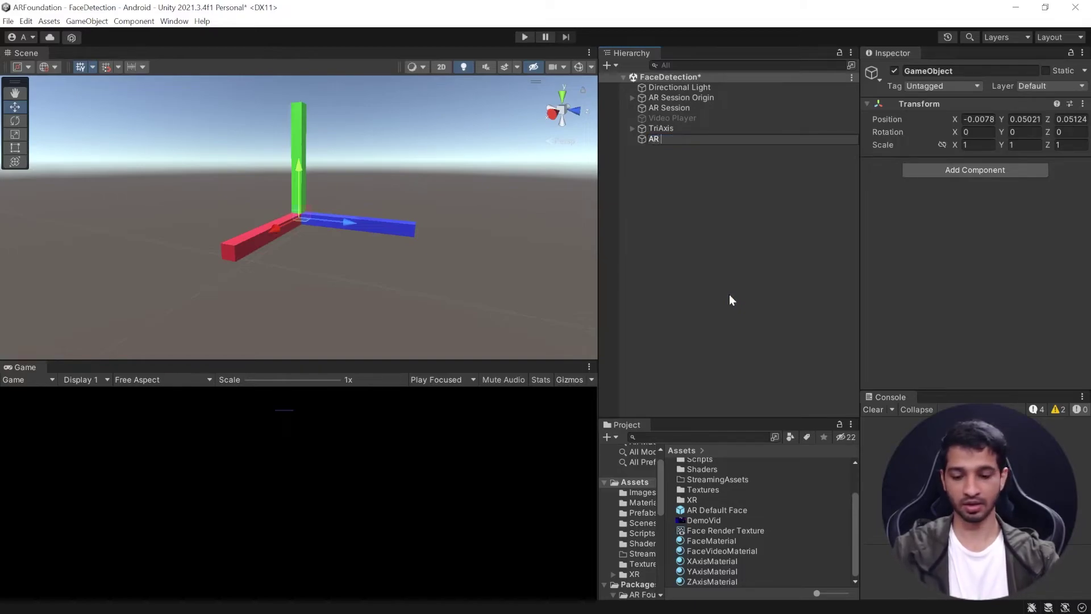
text(Prefab)
click(730, 296)
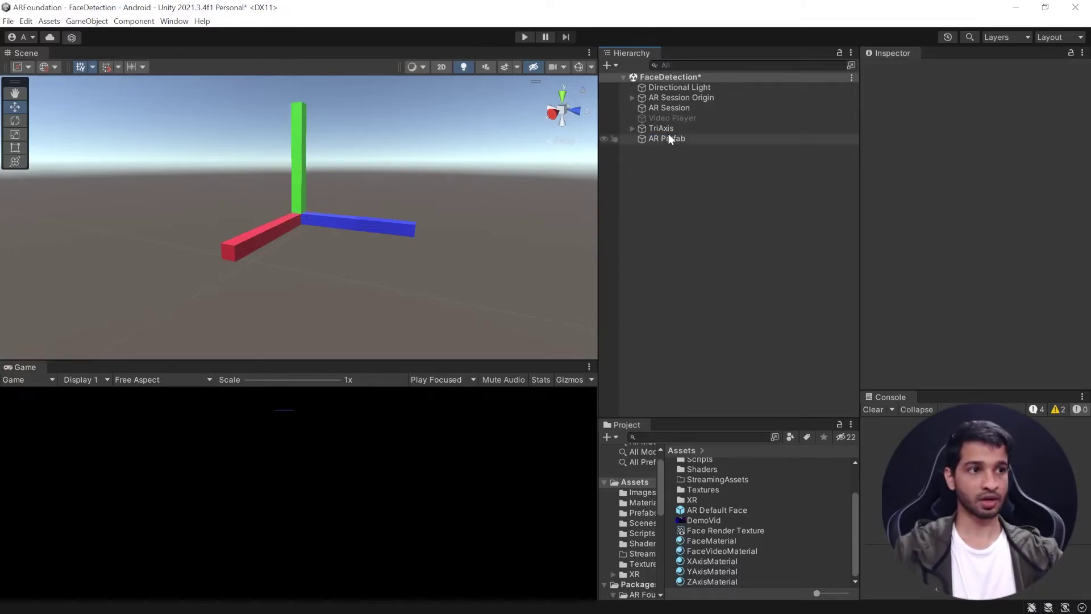
drag(661, 128, 662, 138)
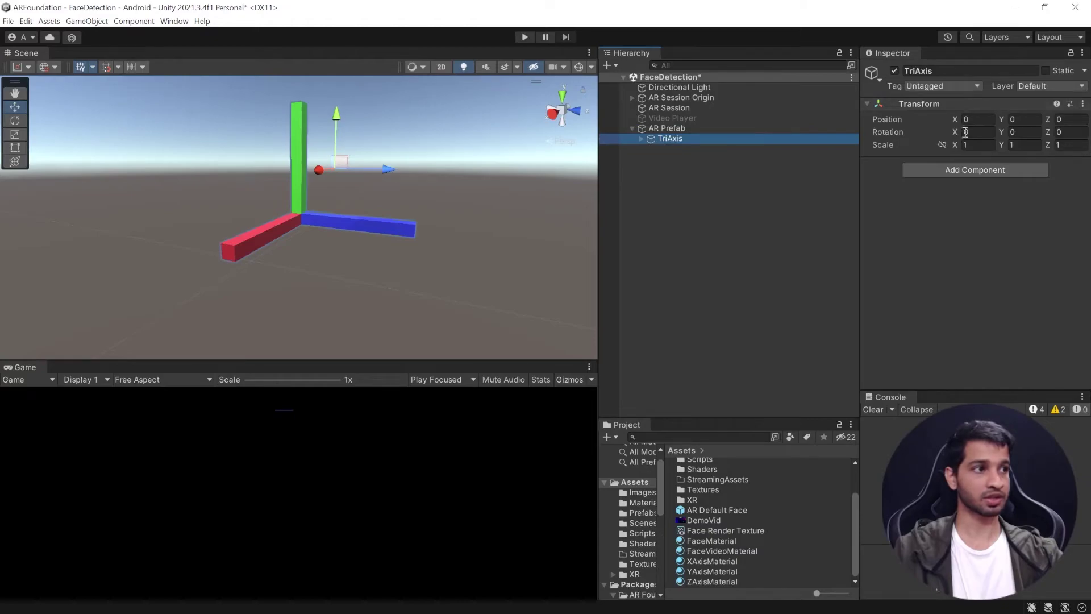
- Add the AR Face component to the AR Prefab object
click(667, 127)
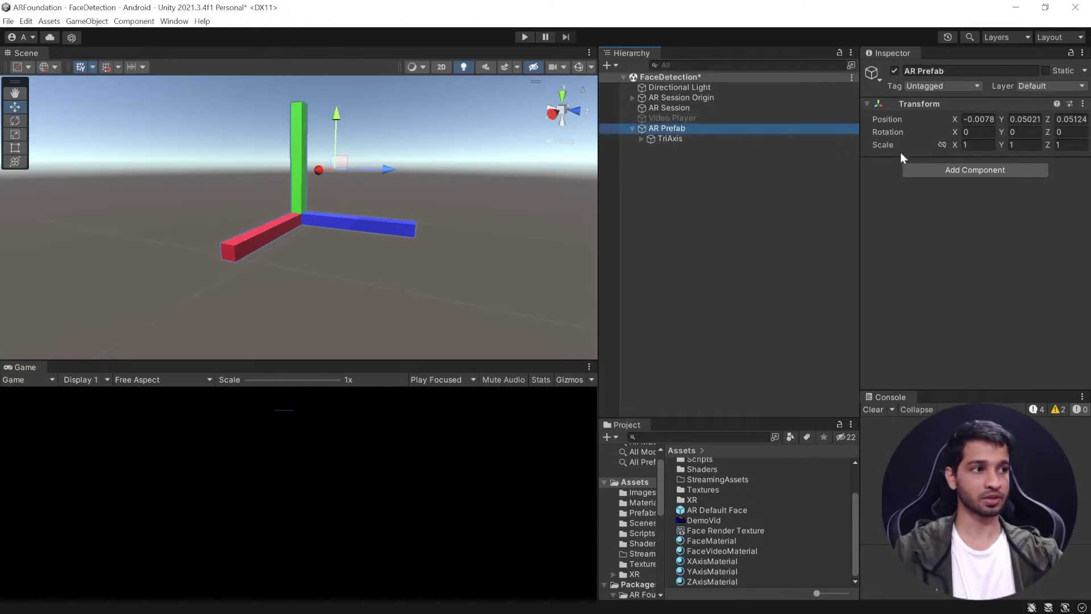
click(929, 168)
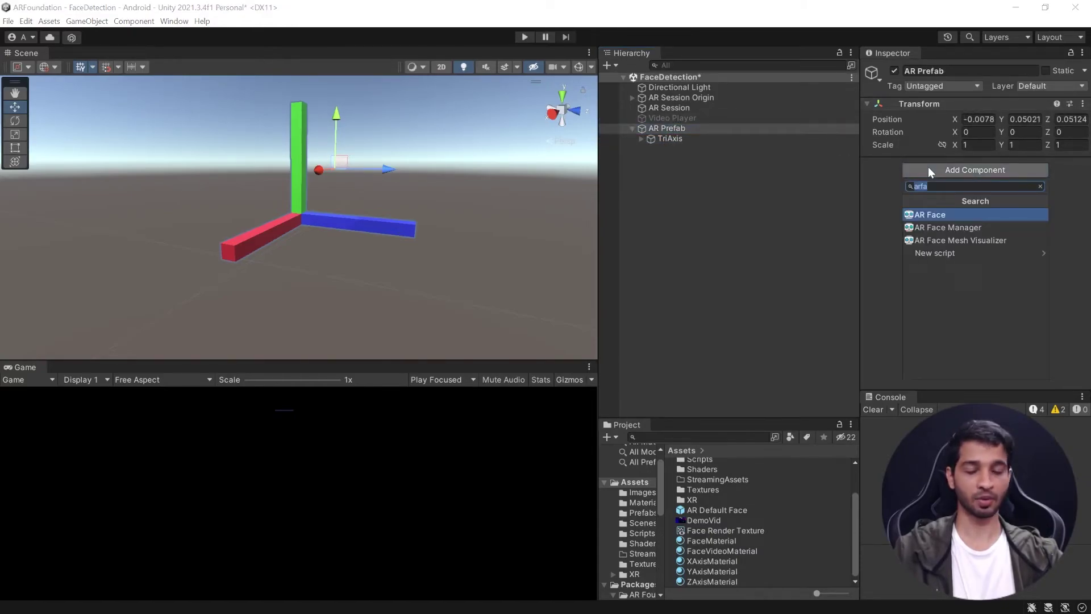
click(927, 215)
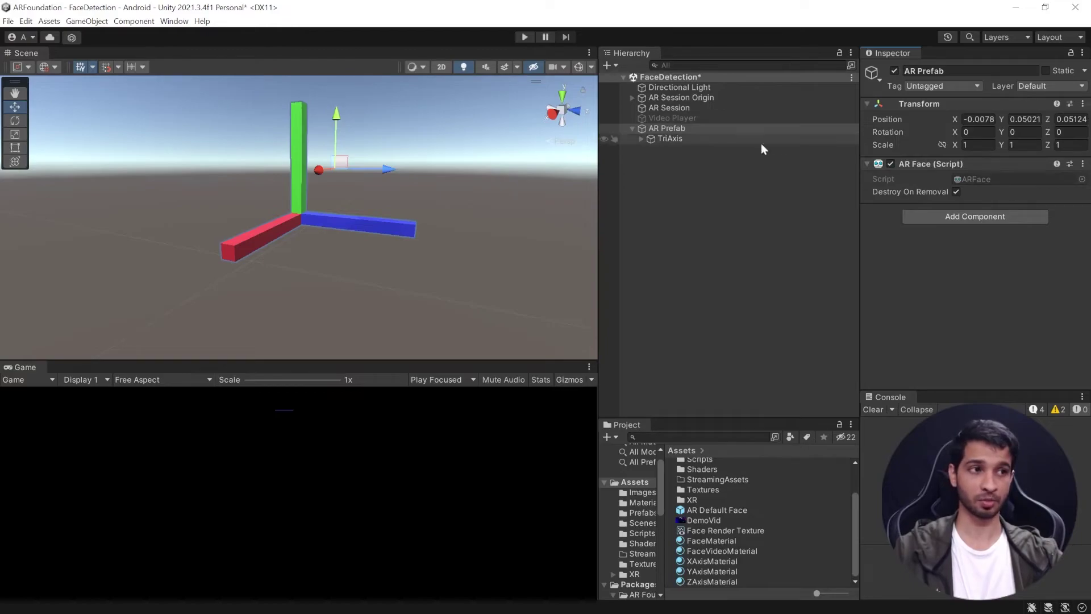
- Save AR Prefab with its TriAxis child as a prefab in the Assets folder and delete it from the scene
click(676, 139)
click(684, 128)
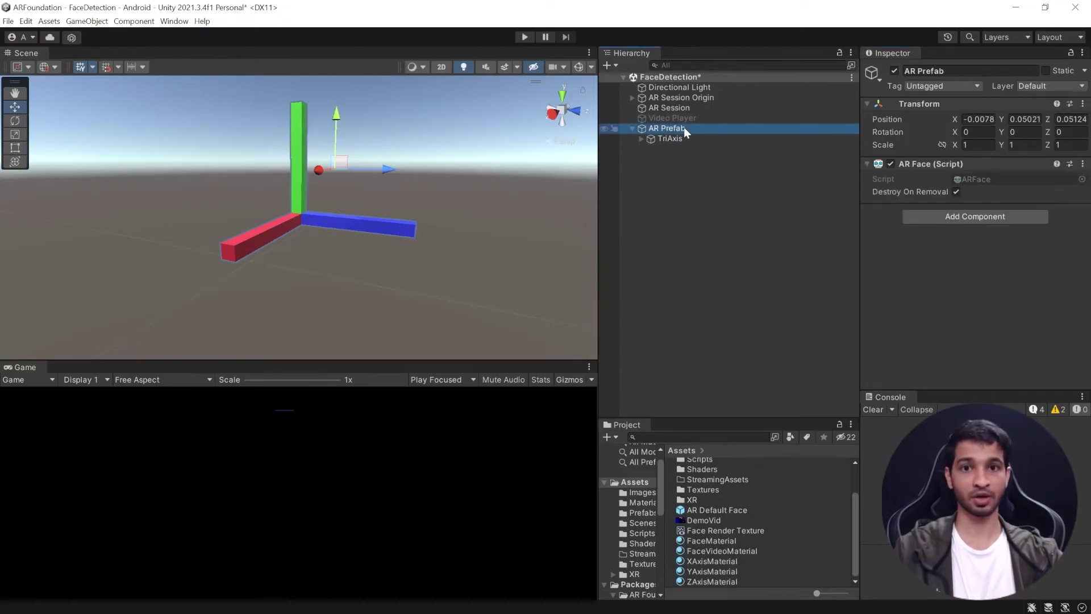
drag(681, 128, 813, 554)
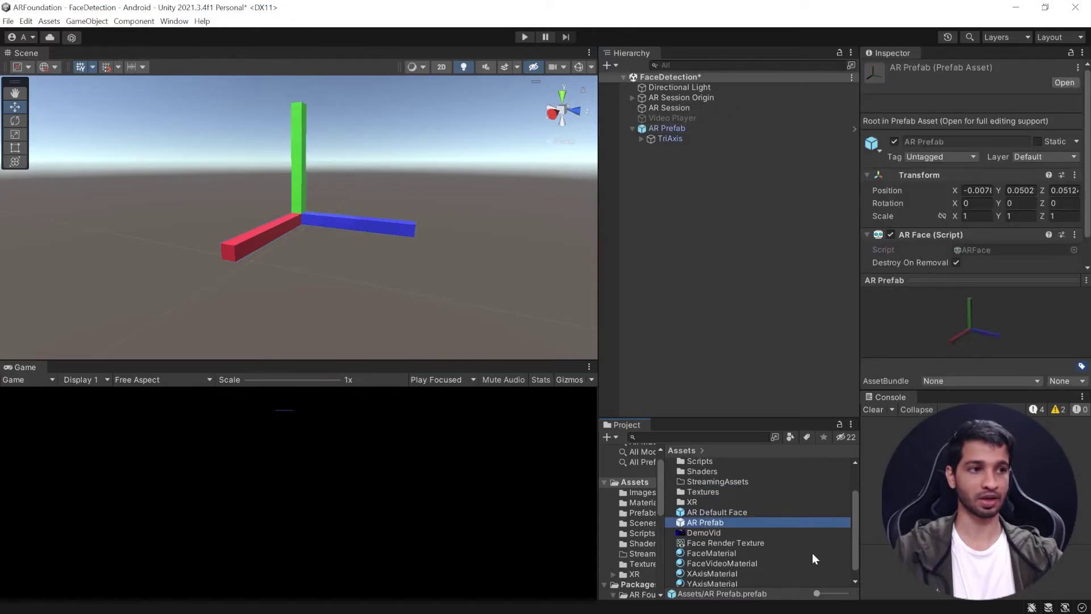
click(660, 128)
key(Delete)
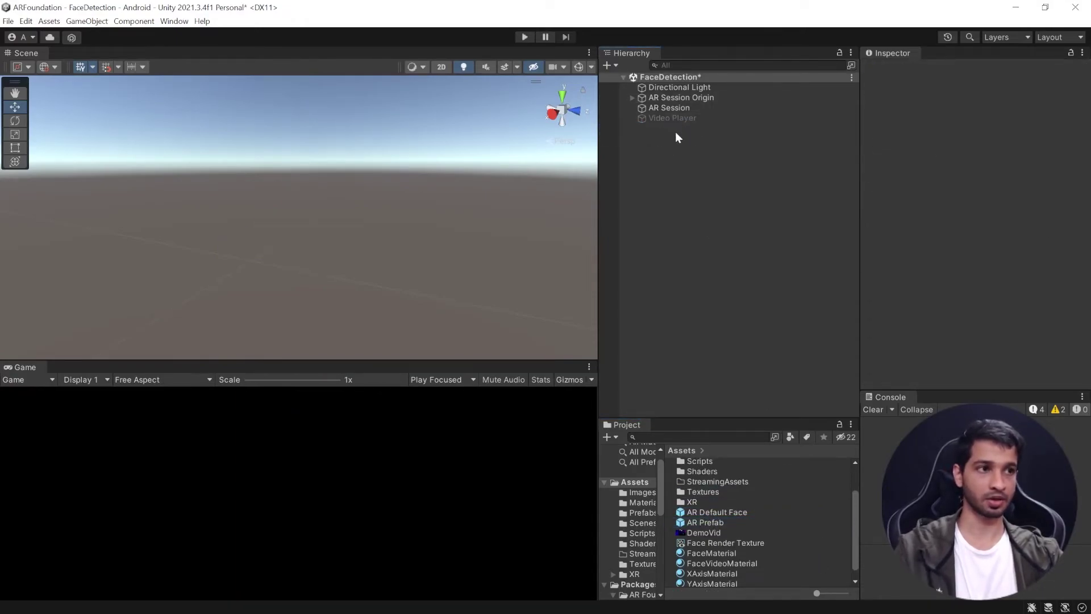
- Set AR Prefab as the Face Prefab of the AR Face Manager on AR Session Origin and save the scene
click(684, 97)
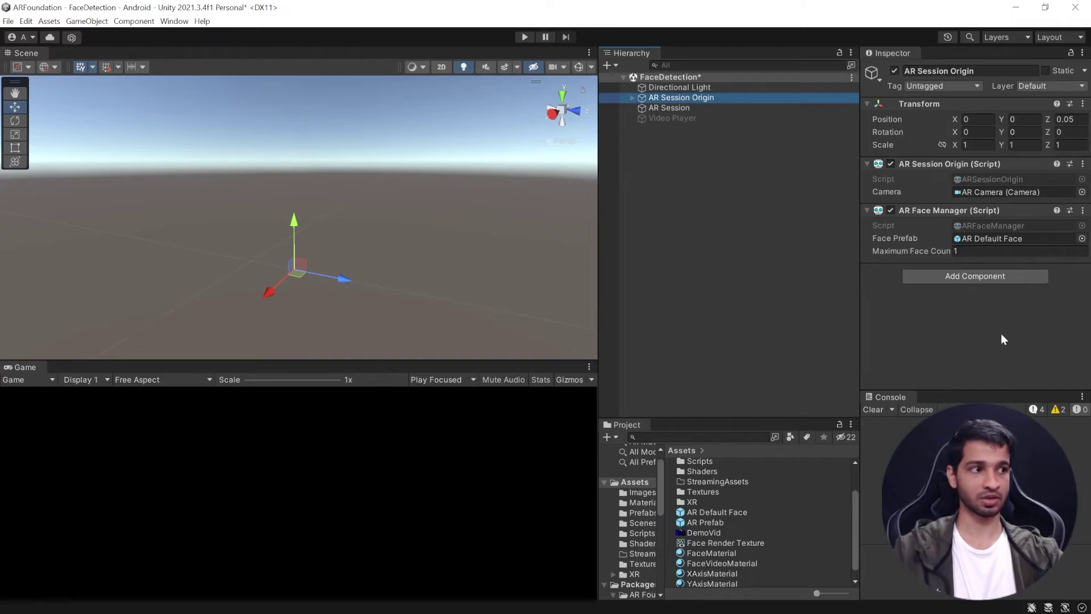
drag(697, 523, 1010, 238)
click(688, 227)
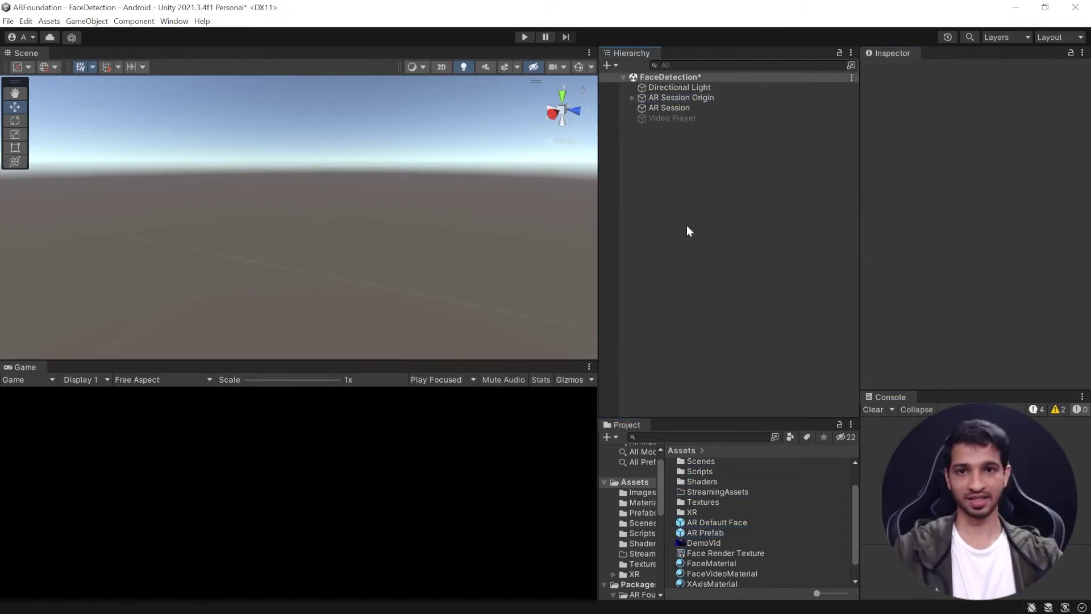
key(ctrl+s)
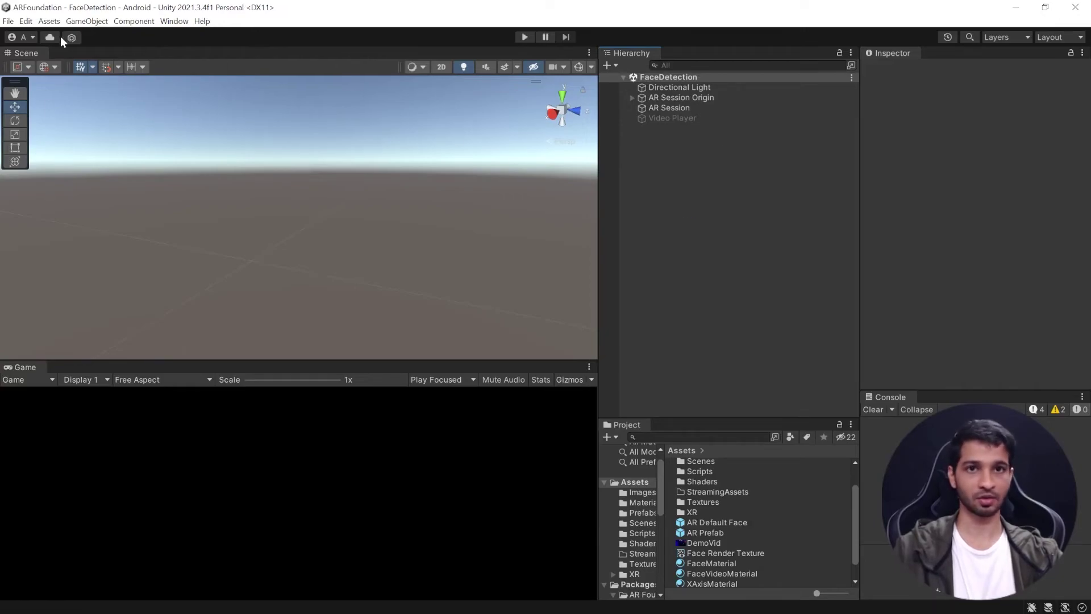
- Build and run the project for Android, saving the APK as test10 in the Builds folder
click(7, 21)
click(53, 149)
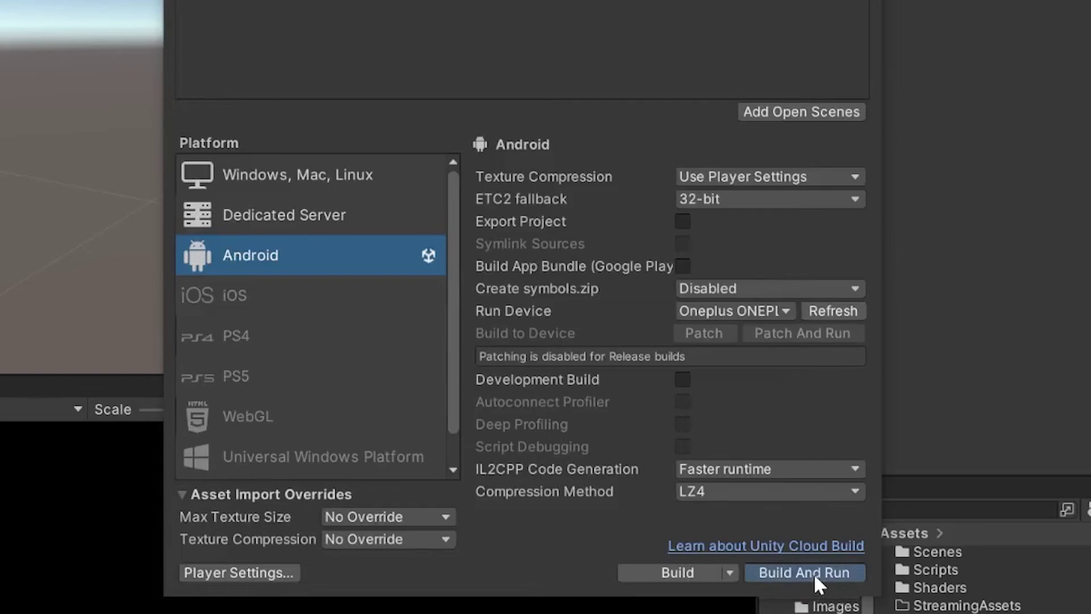
click(814, 573)
click(182, 506)
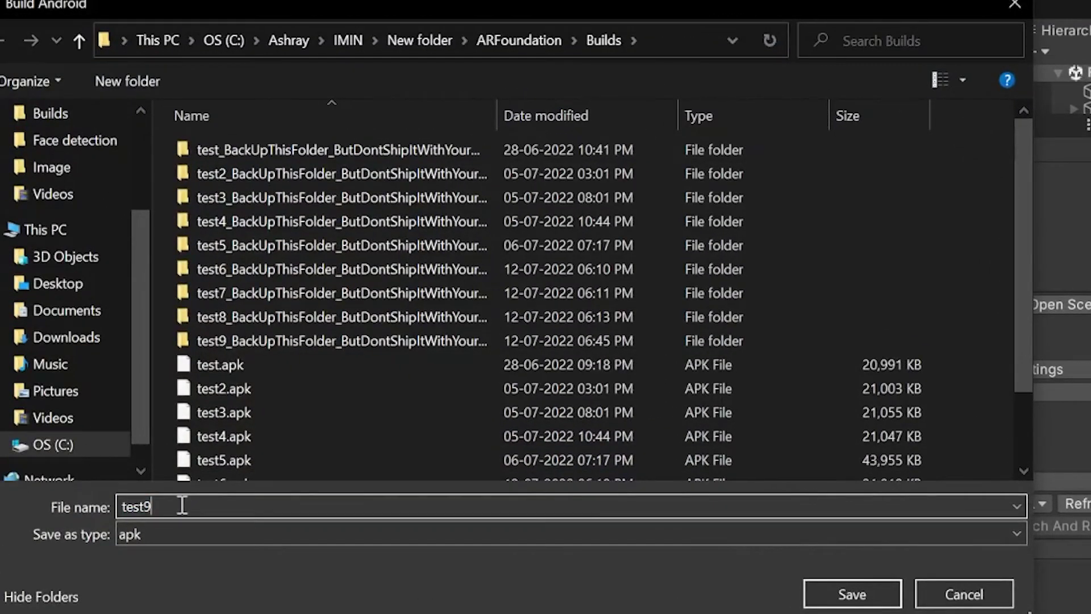
key(BackSpace)
text(10)
click(876, 596)
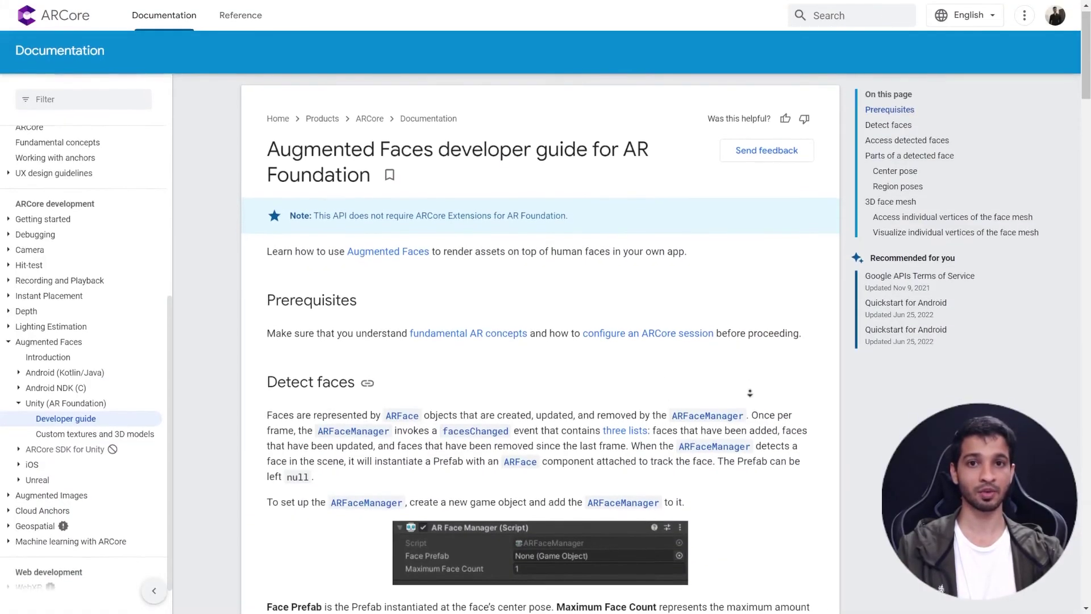
- Read the center pose, region poses and 3D face mesh sections of the ARCore Augmented Faces developer guide for AR Foundation
scroll(745, 353, down, 10)
scroll(759, 442, down, 20)
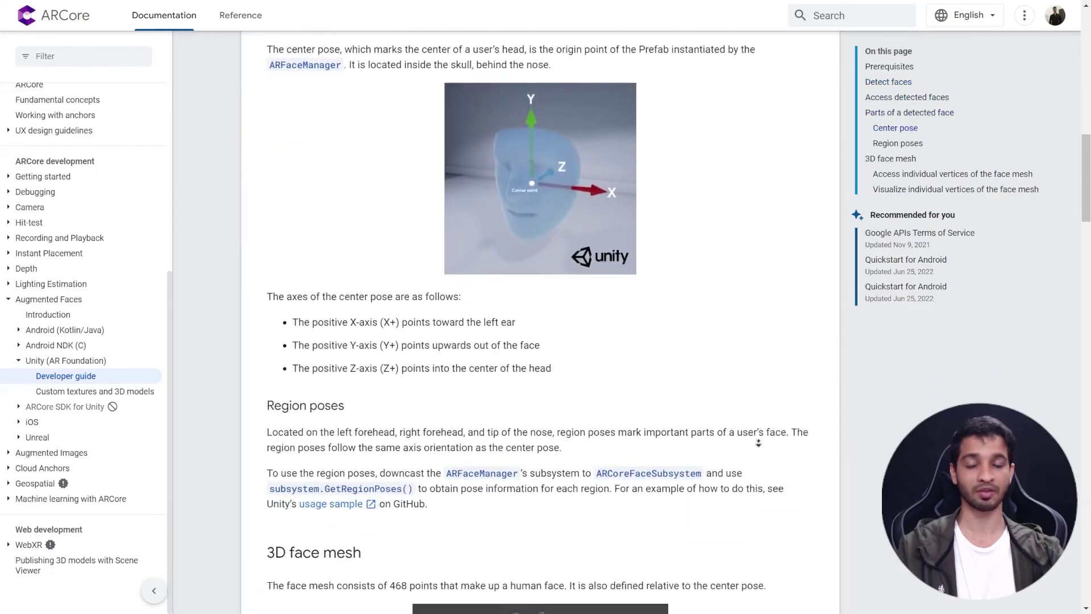
scroll(759, 442, down, 10)
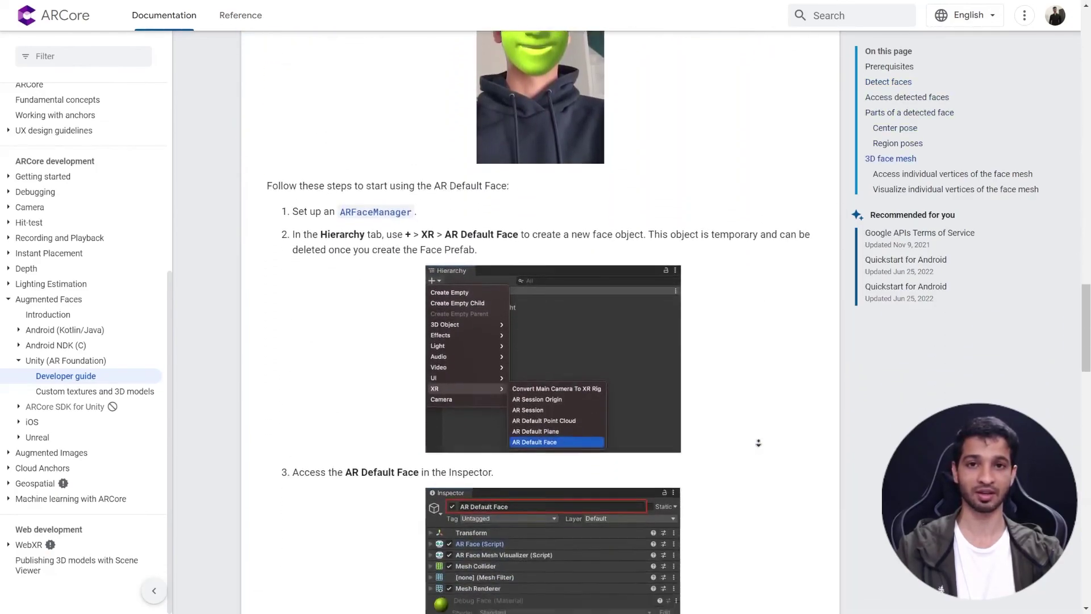
- Go to the arfoundation-samples repository on GitHub, switch to its 4.2 branch and view the code download options
key(ctrl+Tab)
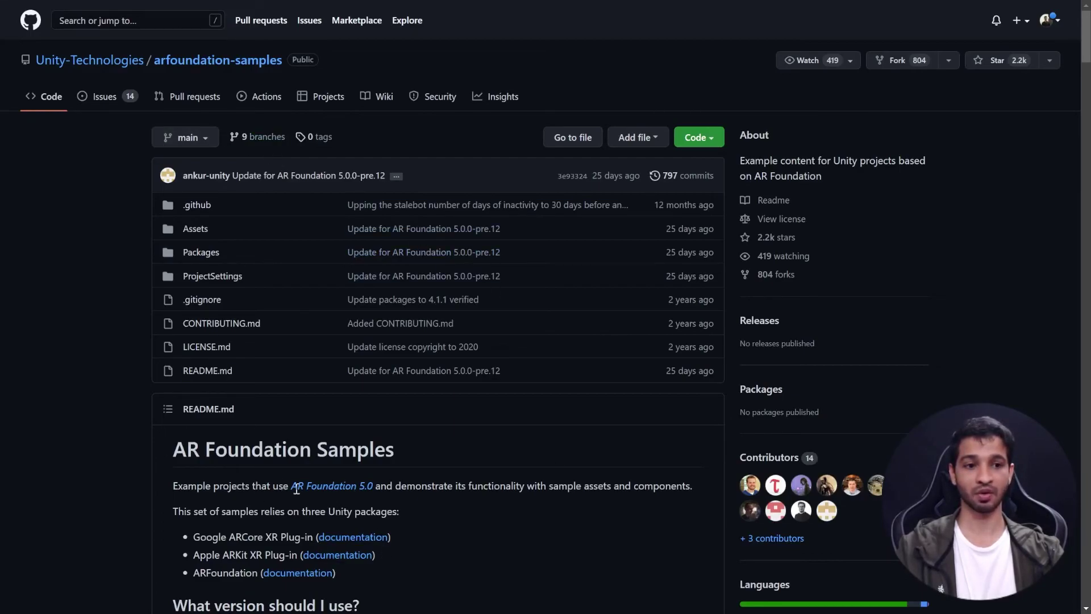
click(190, 138)
click(183, 370)
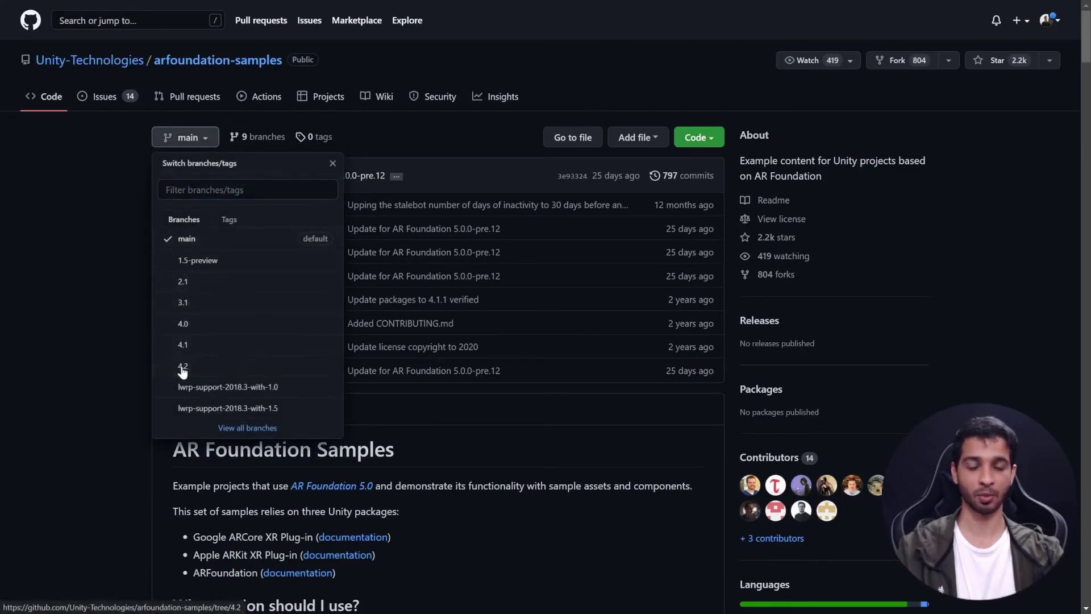
click(711, 141)
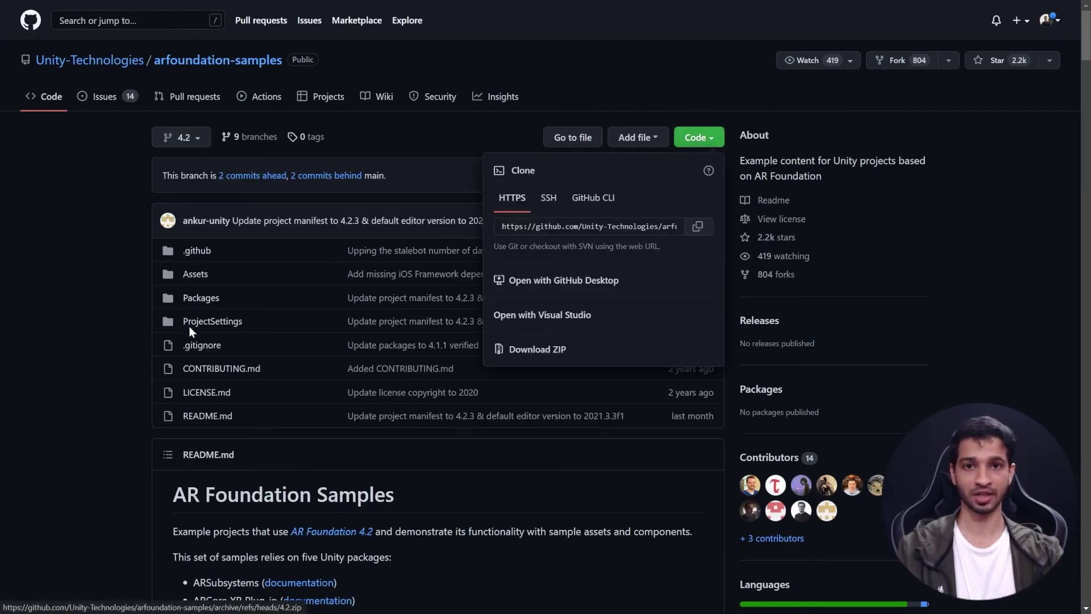
click(107, 278)
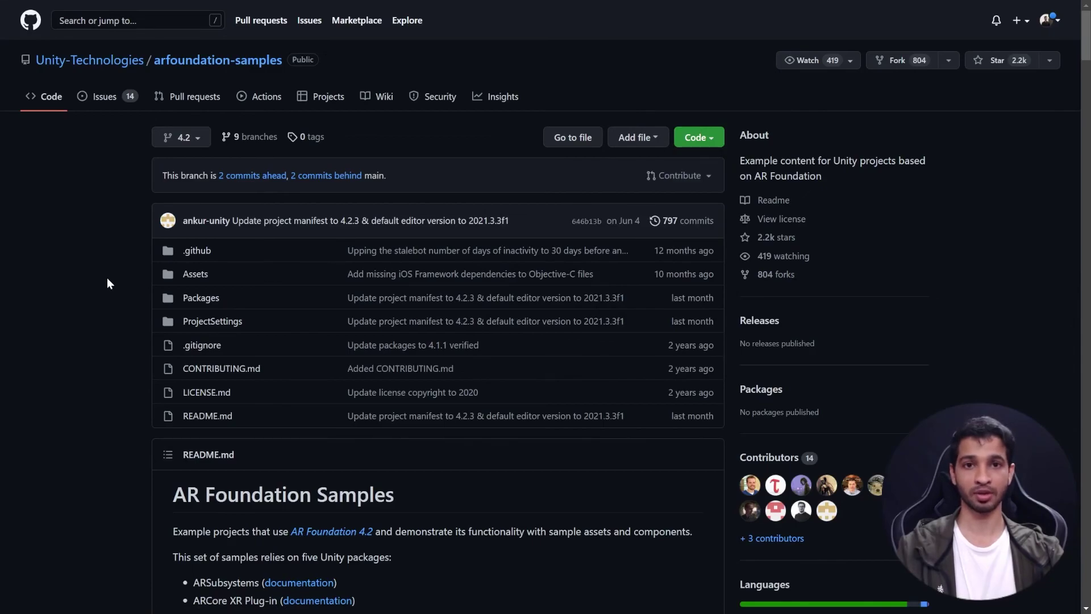
- Examine the sample files in the repository's Assets/Scenes/FaceTracking folder, then return to Unity
click(197, 274)
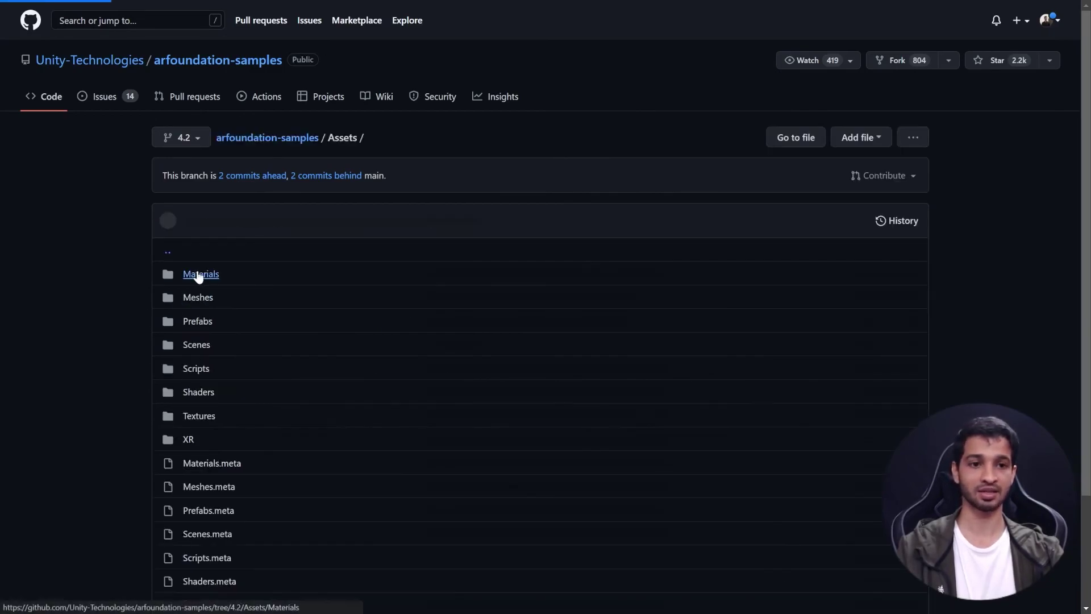
click(197, 347)
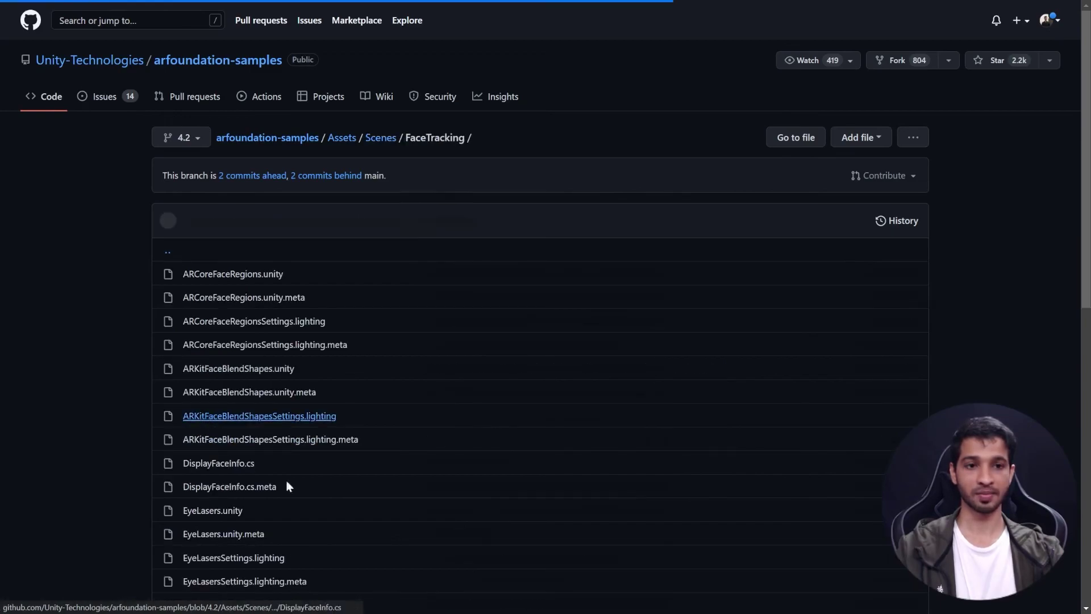
scroll(294, 423, down, 1)
scroll(294, 422, down, 4)
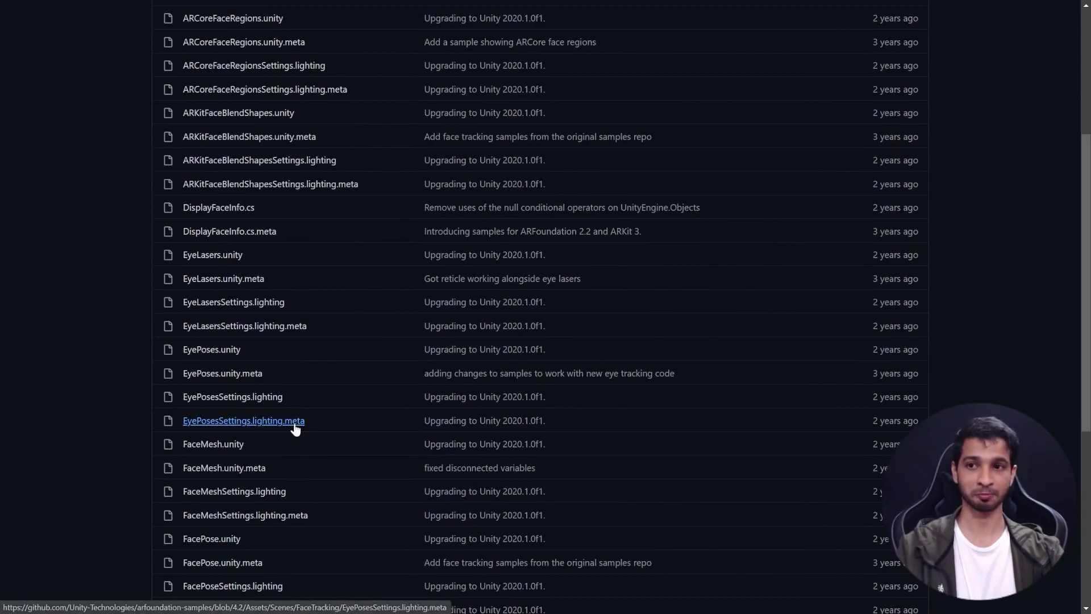
key(alt+Tab)
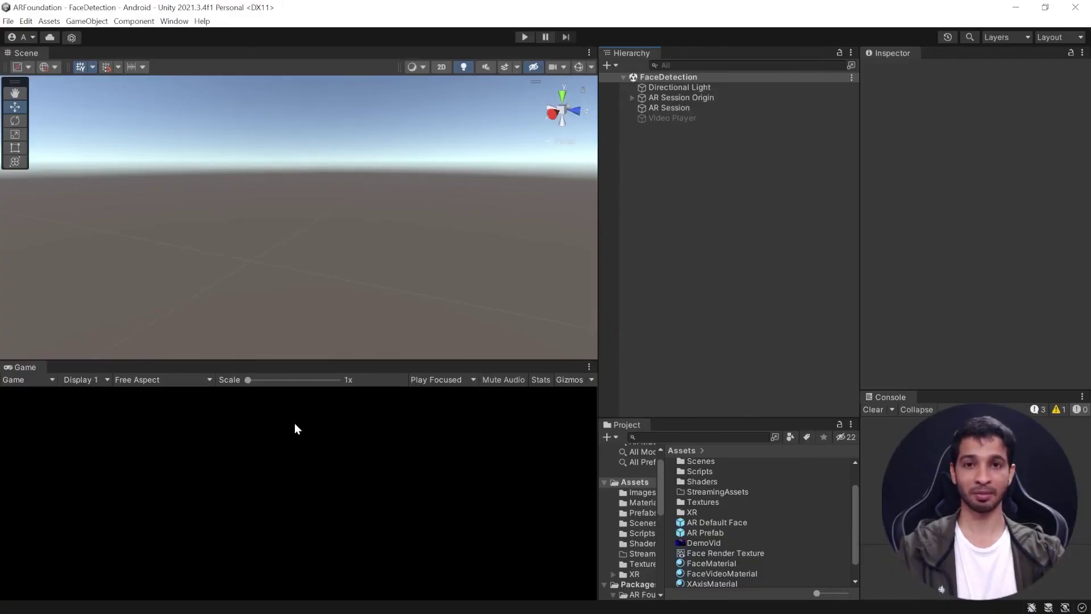